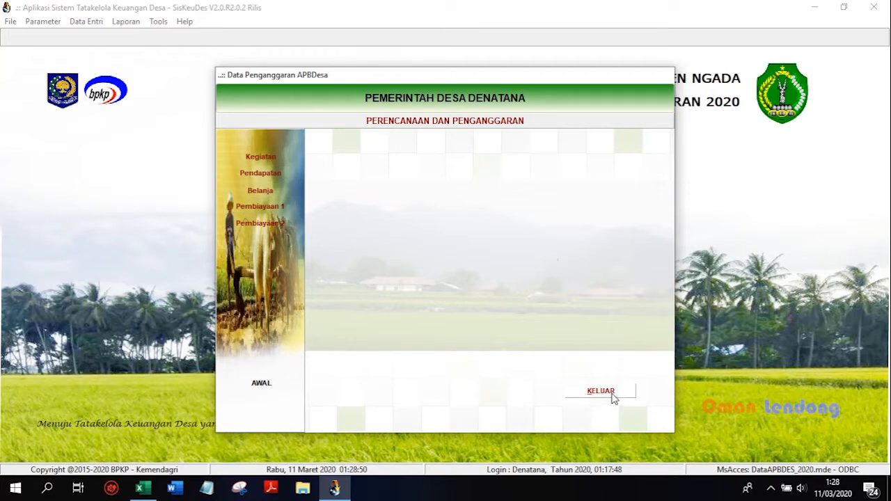
Close the village income form and exit the APBDesa budgeting data window.
click(254, 175)
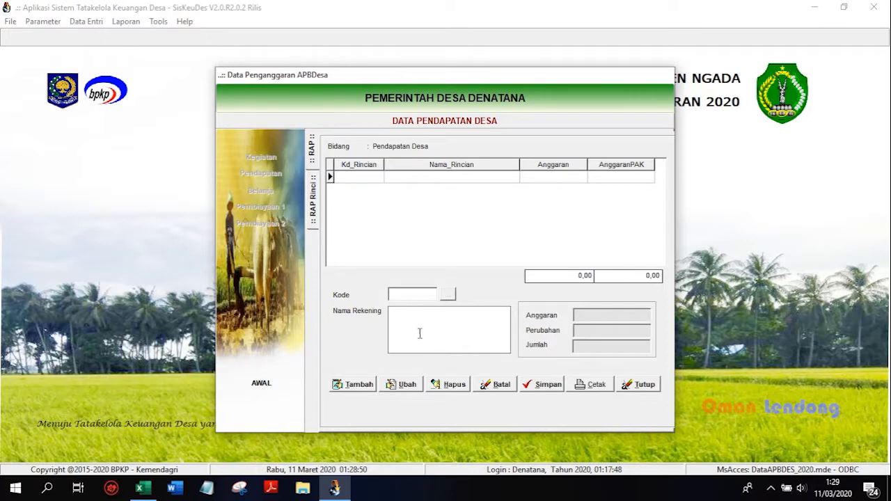
click(644, 390)
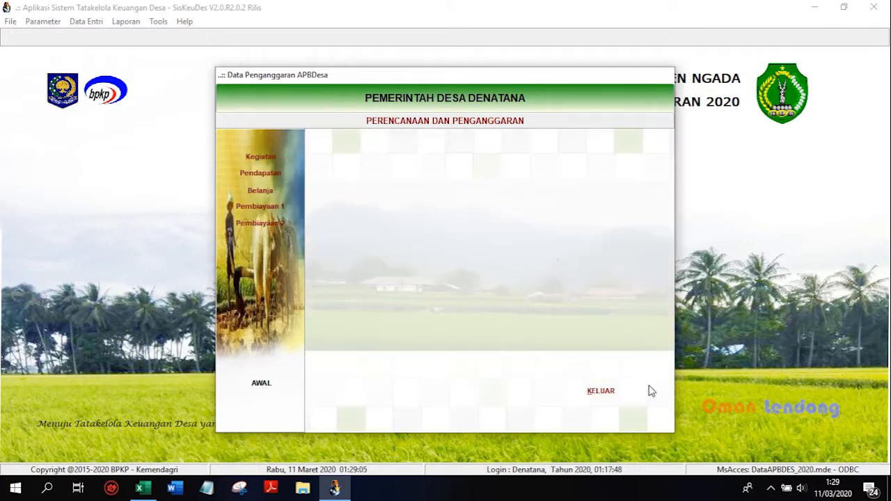
click(613, 392)
Arrange the SisKeuDes window side by side with the APBDES 2020 Denatana OKKK.xls workbook in Excel.
click(841, 8)
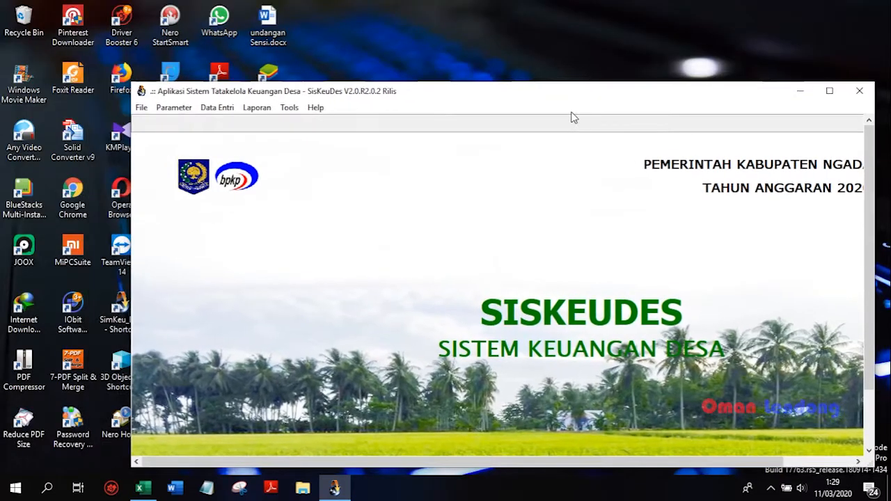
drag(562, 98, 890, 82)
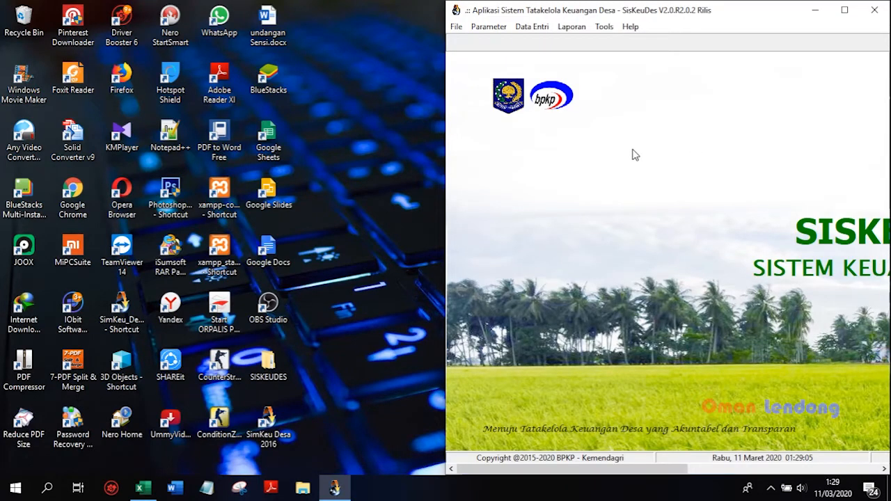
click(142, 489)
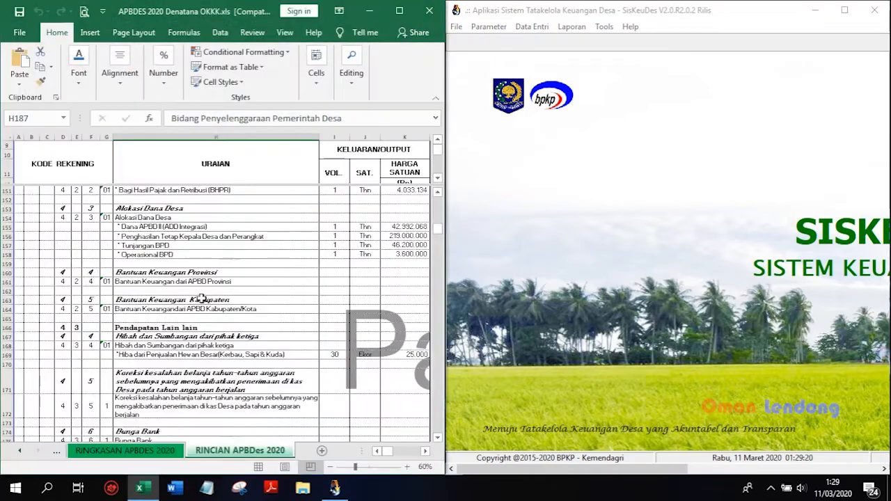
Remove the italic formatting from all cells of the RINCIAN APBDes 2020 sheet.
click(201, 271)
scroll(201, 275, up, 2)
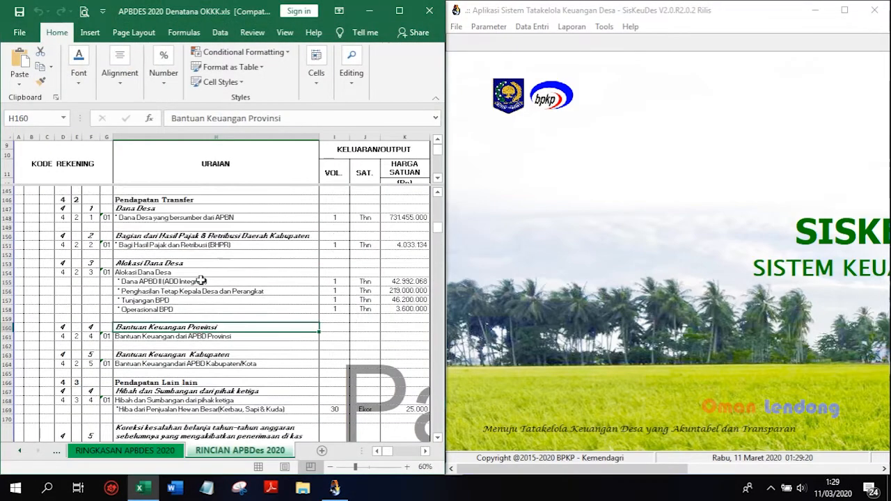
scroll(202, 281, down, 2)
scroll(201, 281, up, 3)
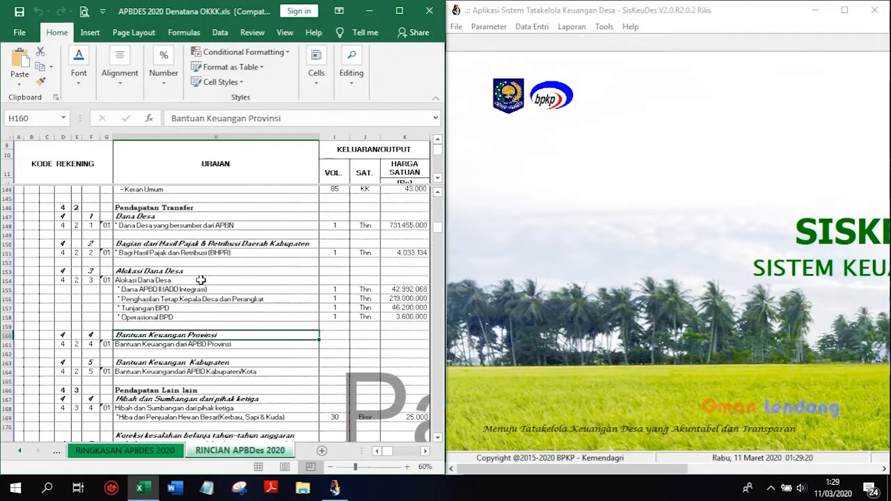
click(28, 227)
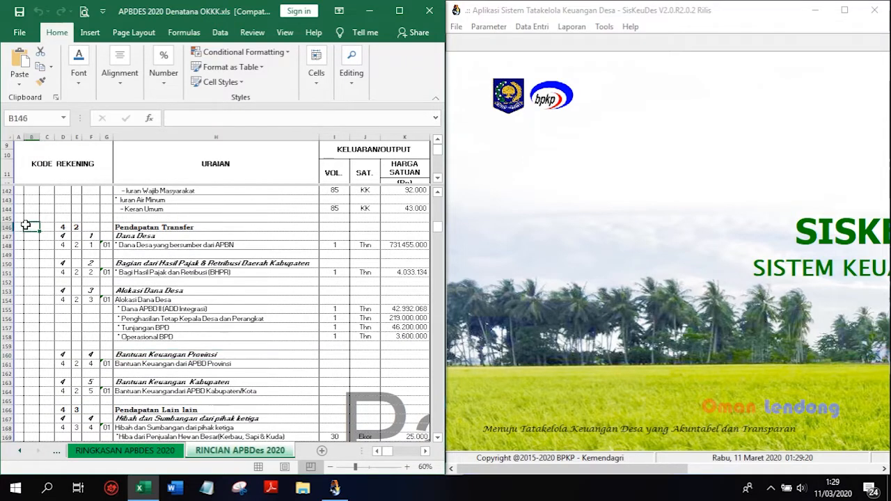
click(11, 136)
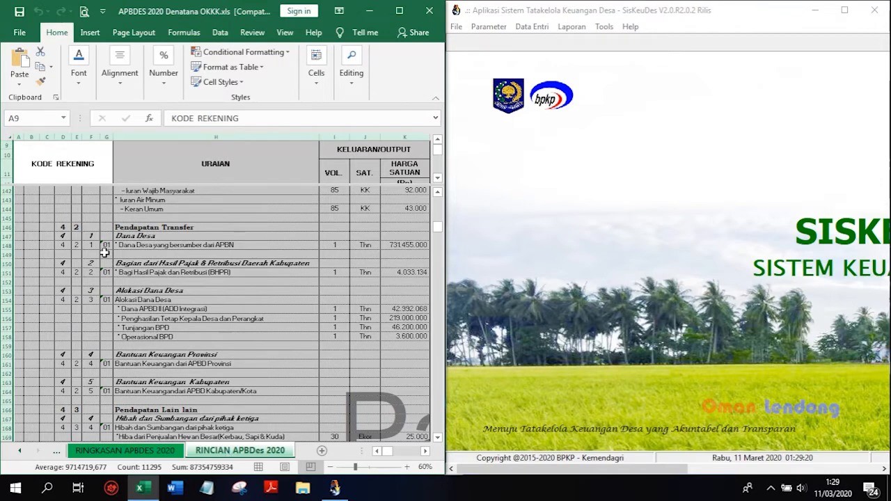
click(84, 83)
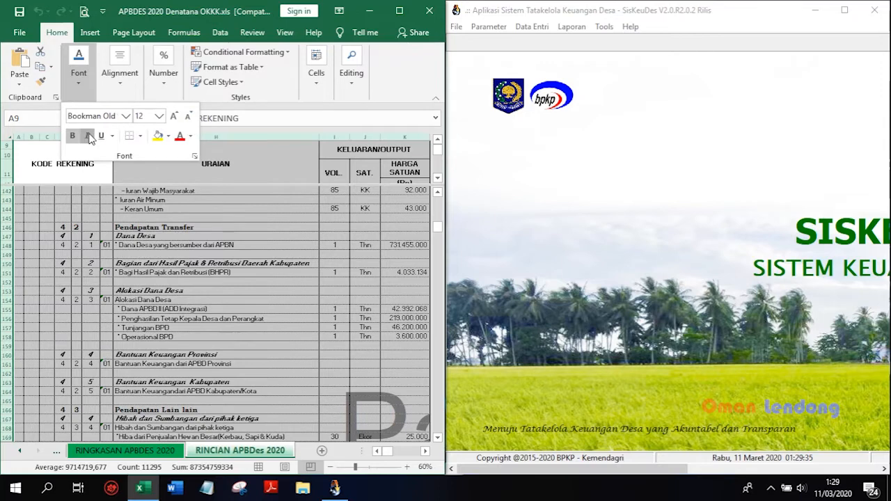
click(87, 136)
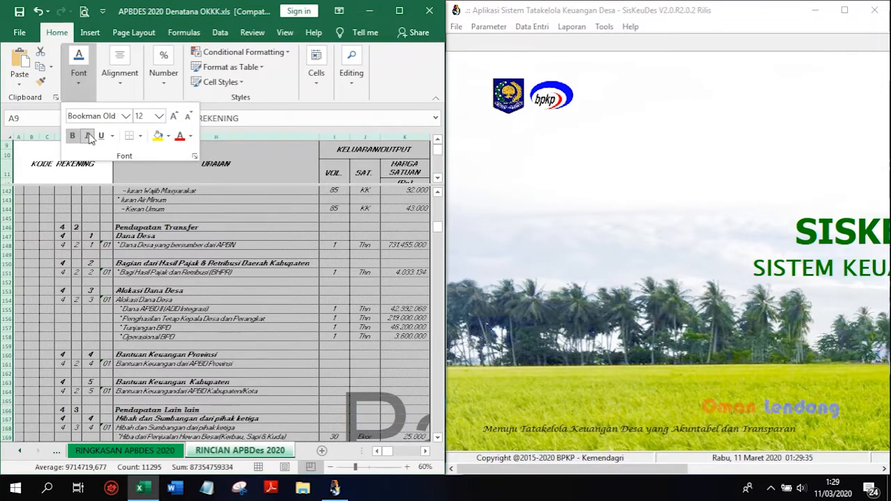
click(88, 136)
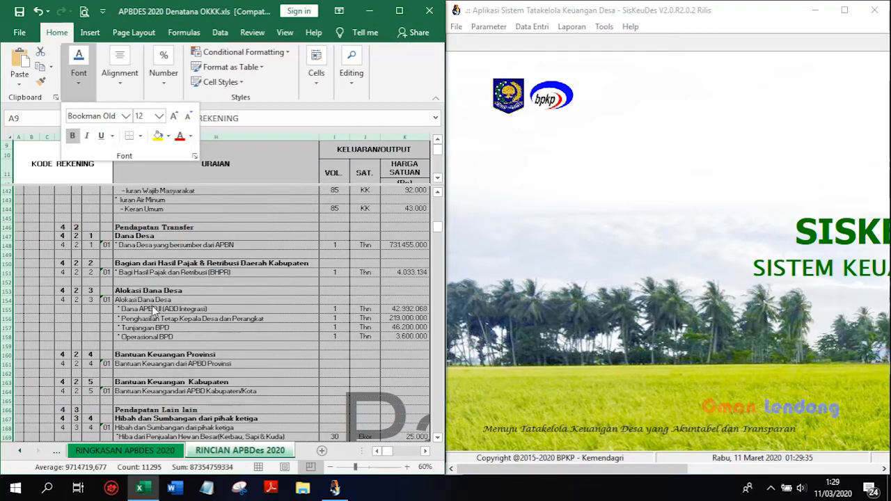
key(Escape)
click(121, 277)
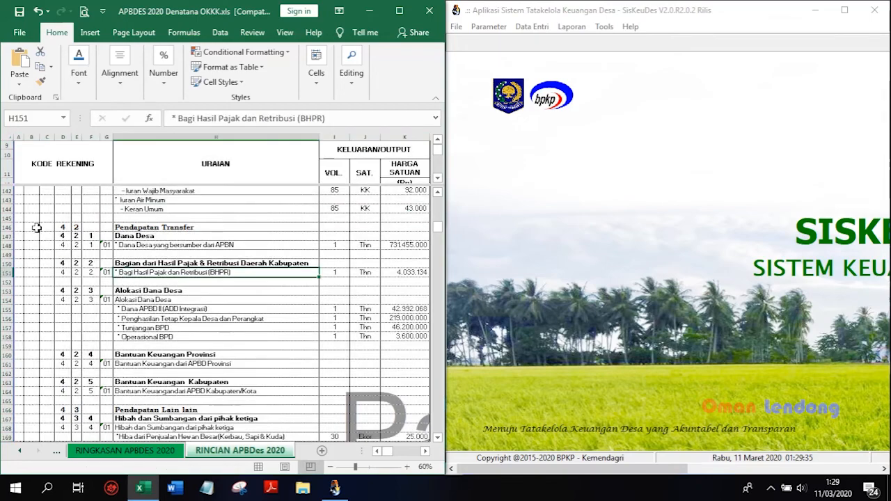
Switch to SisKeuDes and open the village income (Pendapatan) budgeting form beside the worksheet's Pendapatan Transfer rows.
drag(32, 229, 422, 357)
click(527, 151)
click(532, 27)
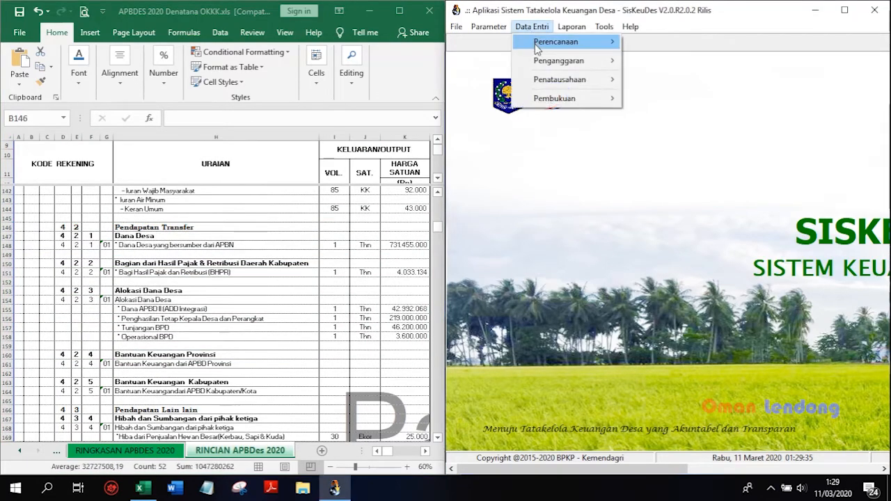
mouse_move(561, 61)
click(646, 62)
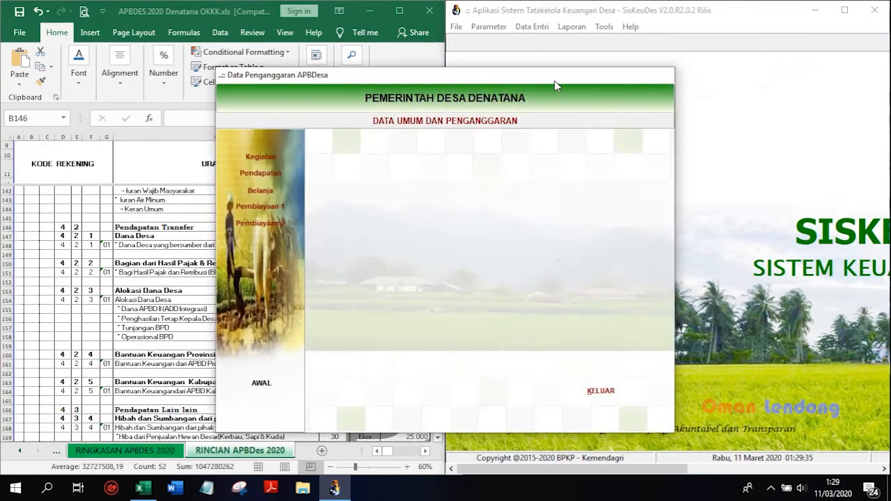
drag(554, 80, 767, 39)
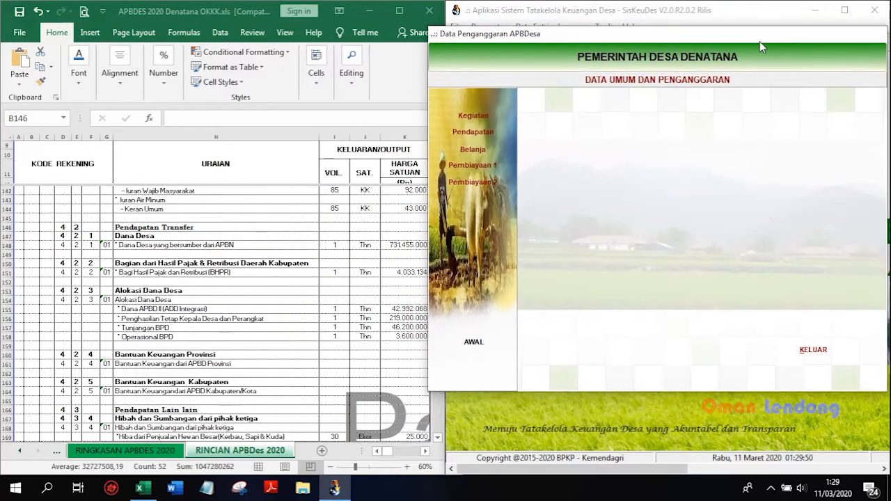
click(488, 134)
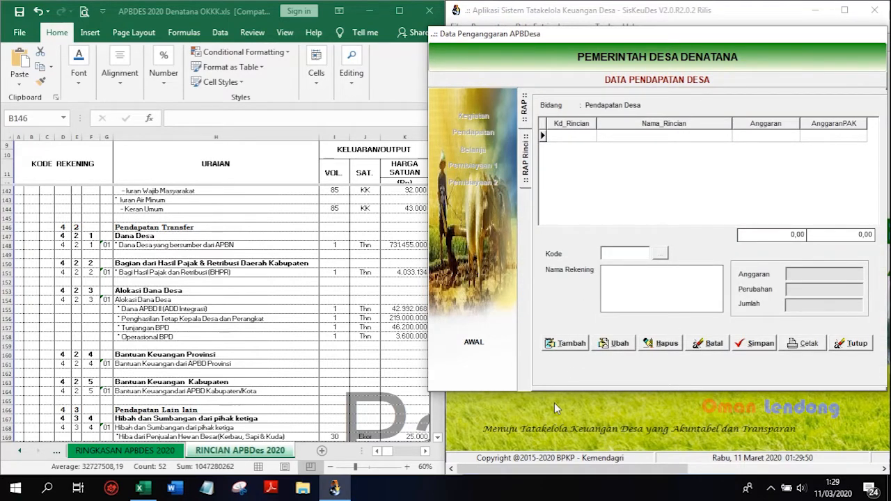
Add and save an income record with account 4.2.1.01. Dana Desa from the Pendapatan Transfer group.
click(570, 346)
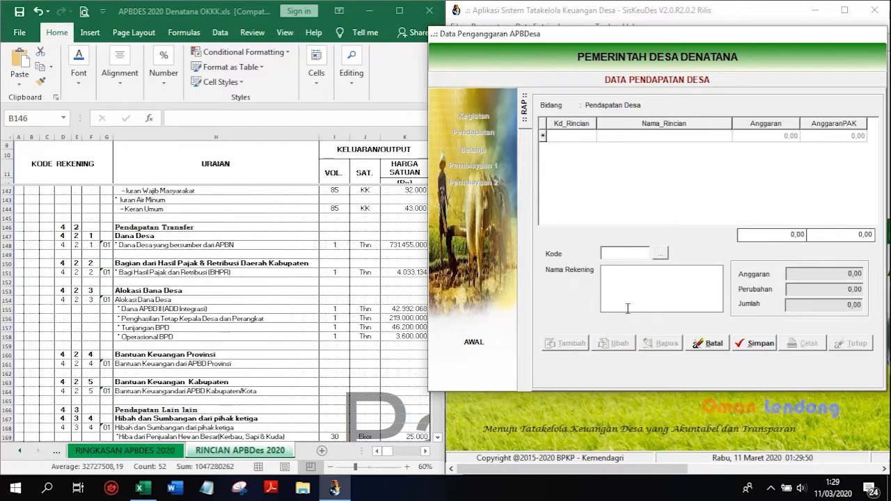
click(660, 253)
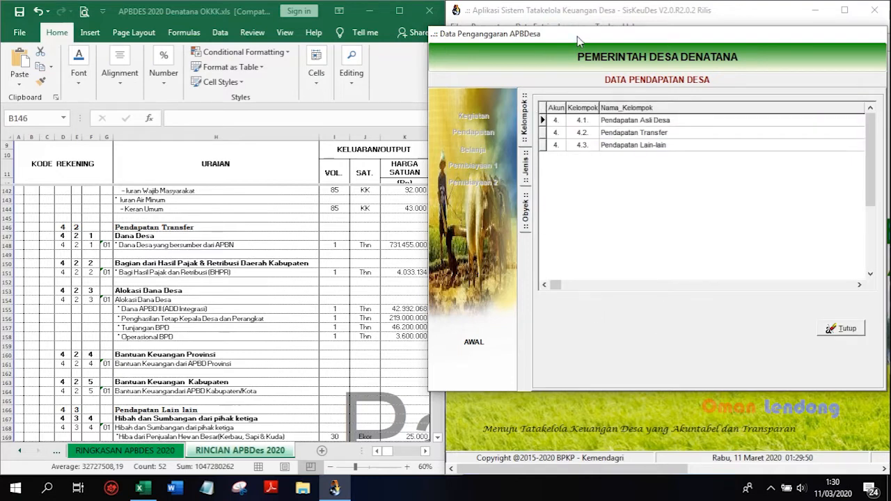
drag(578, 36, 579, 16)
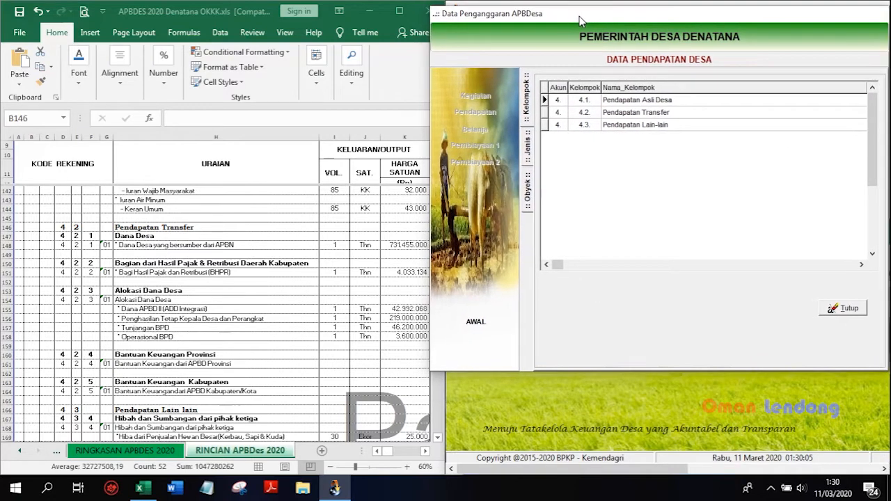
click(601, 113)
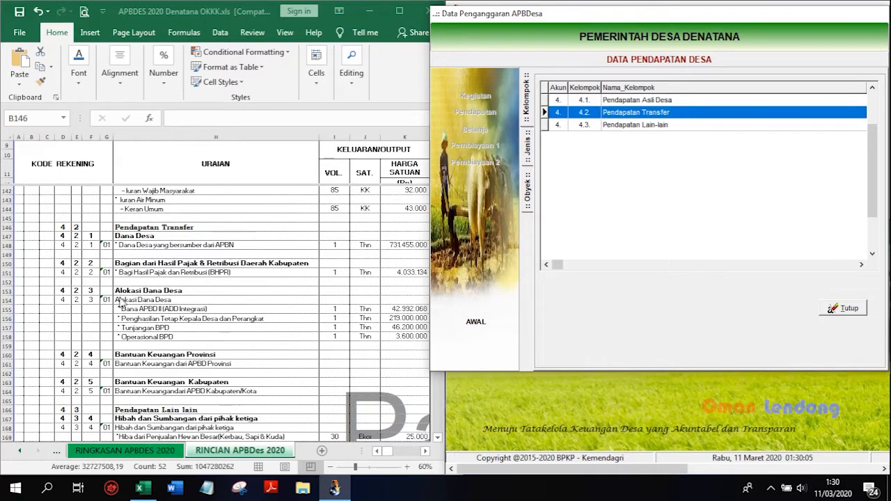
click(70, 232)
click(68, 229)
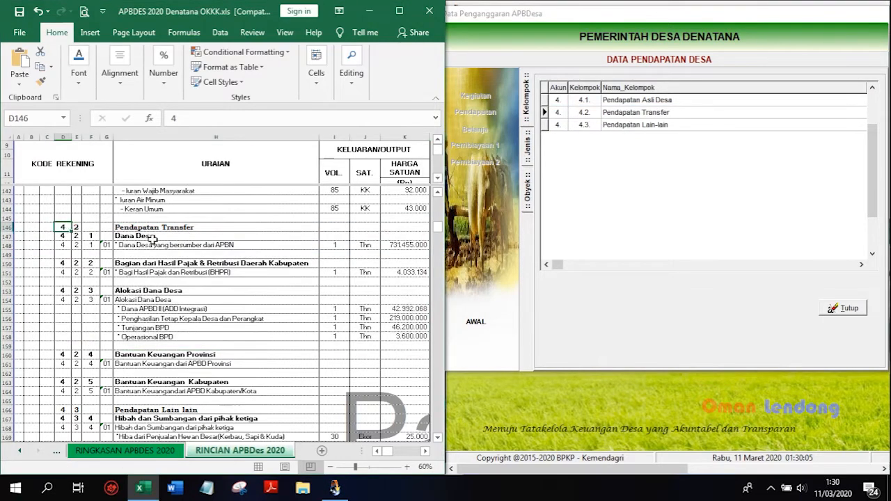
click(673, 115)
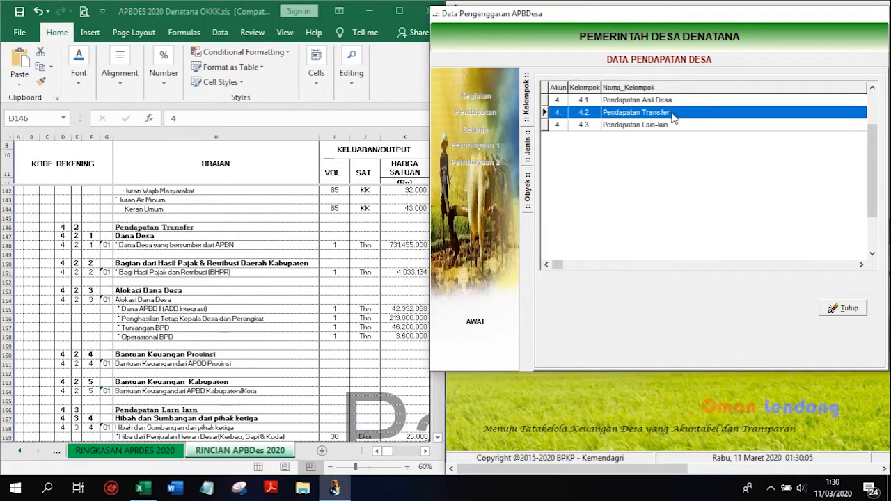
double_click(673, 115)
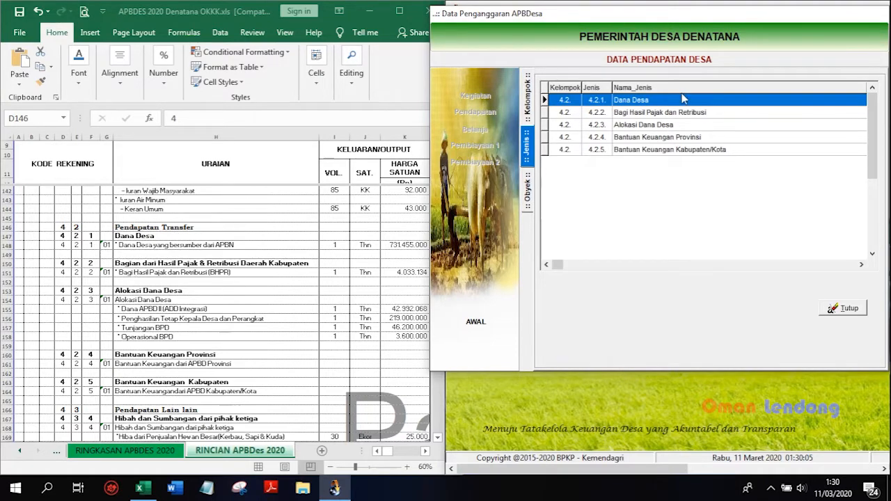
double_click(681, 101)
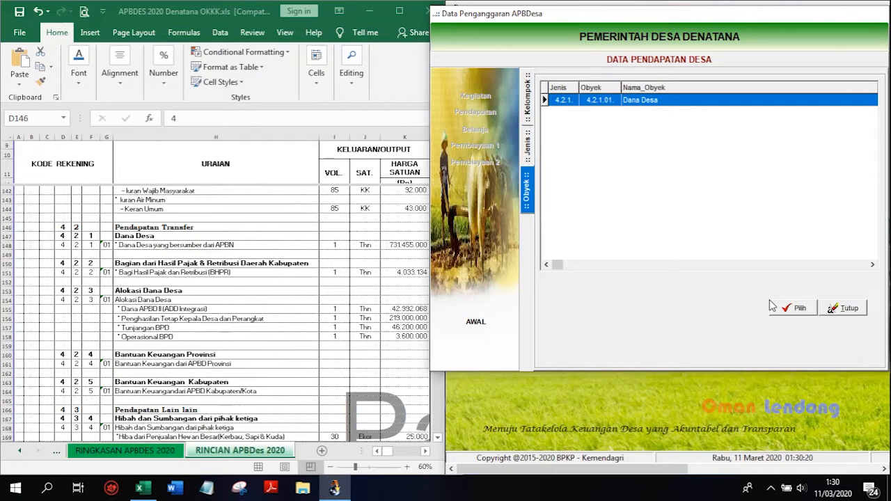
click(799, 312)
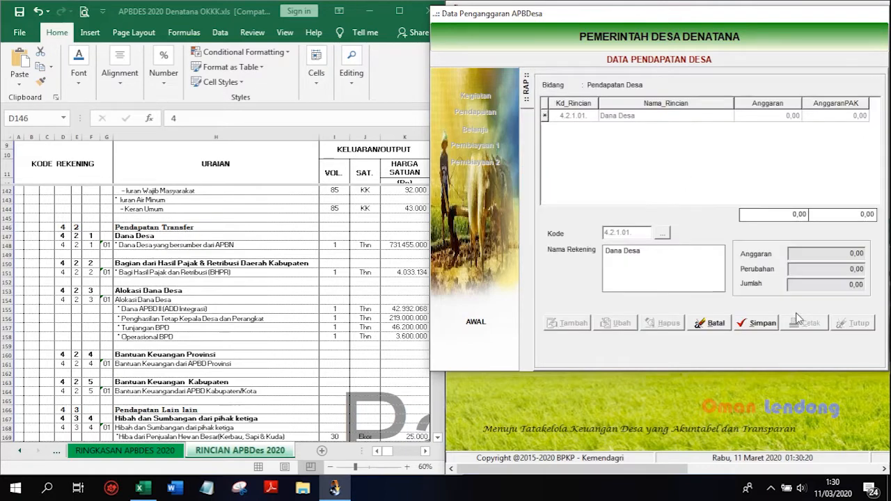
click(768, 332)
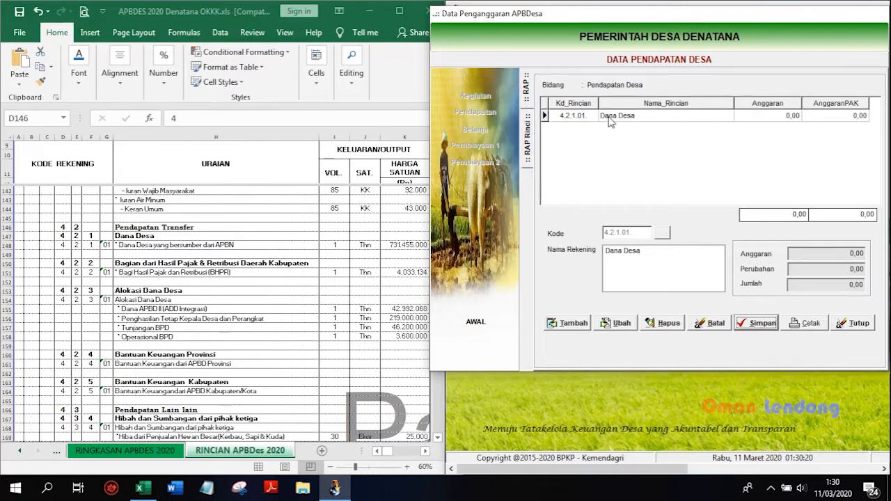
Add detail item 01 to the Dana Desa account with description Dana Desa 2020, quantity 1 and unit pkt.
double_click(646, 118)
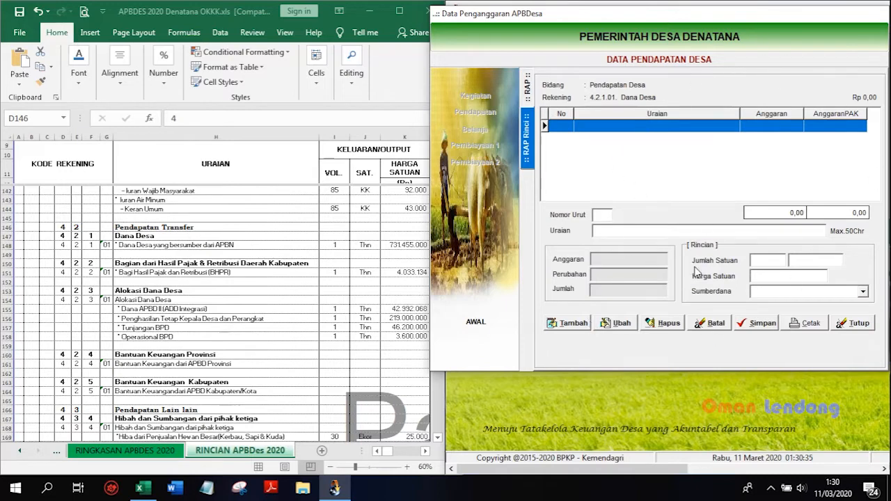
click(570, 328)
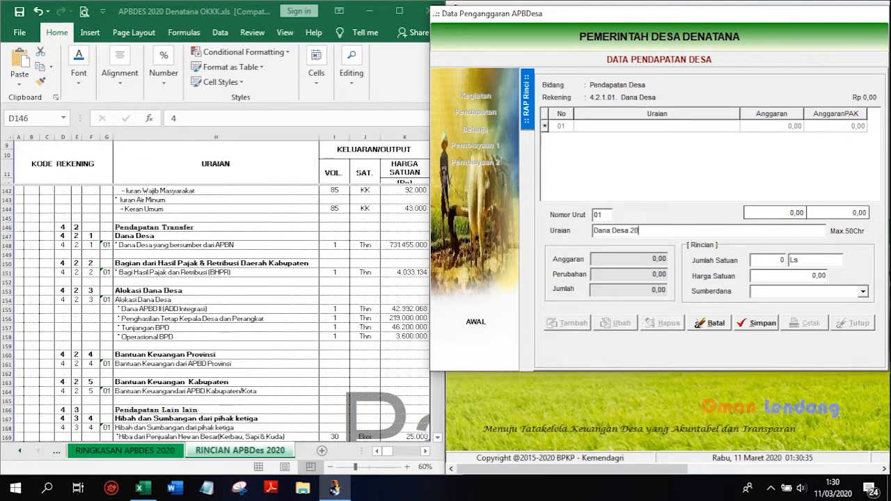
click(771, 263)
text(1)
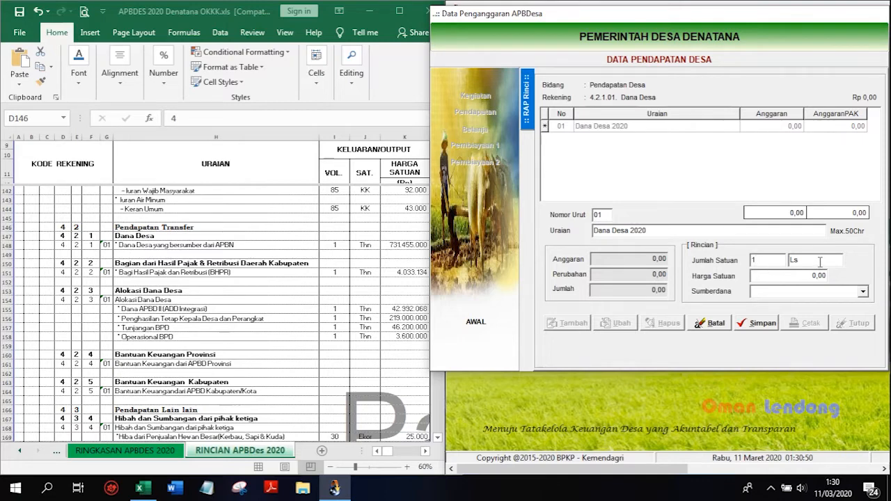
click(820, 262)
Copy the Dana Desa unit price 731455000 from worksheet cell K148 into the Harga Satuan of the SisKeuDes detail item.
click(759, 276)
click(422, 296)
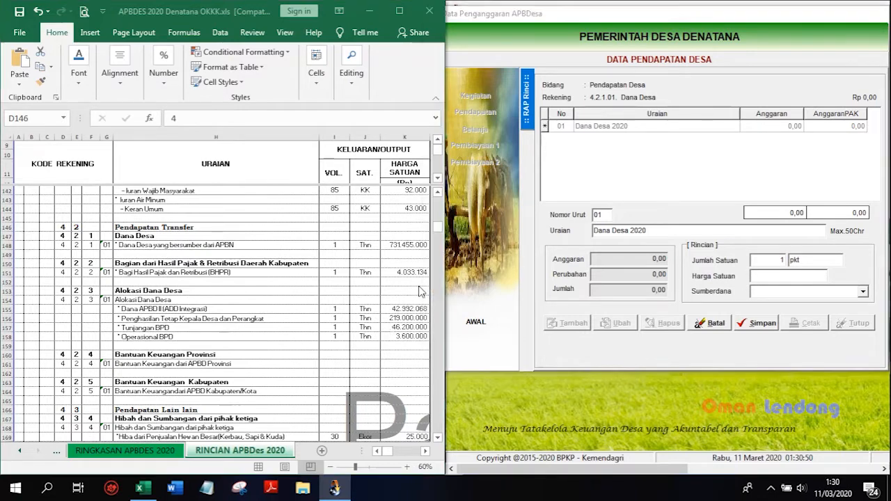
click(407, 245)
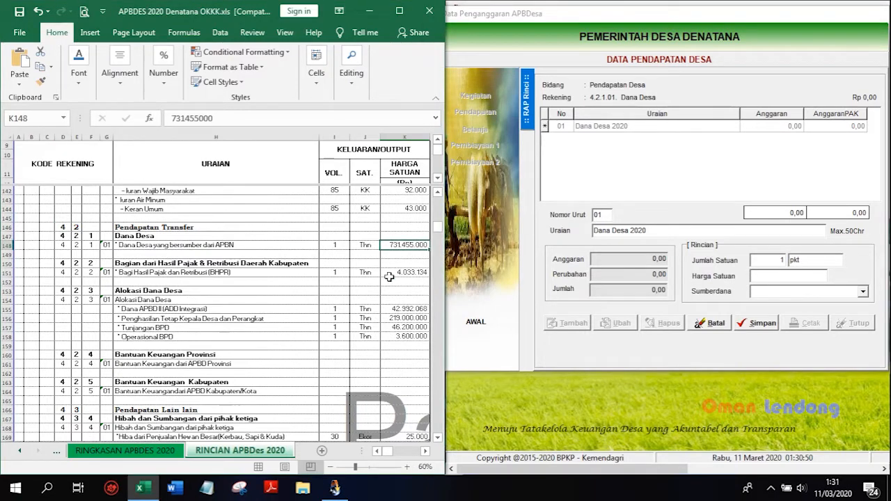
double_click(198, 119)
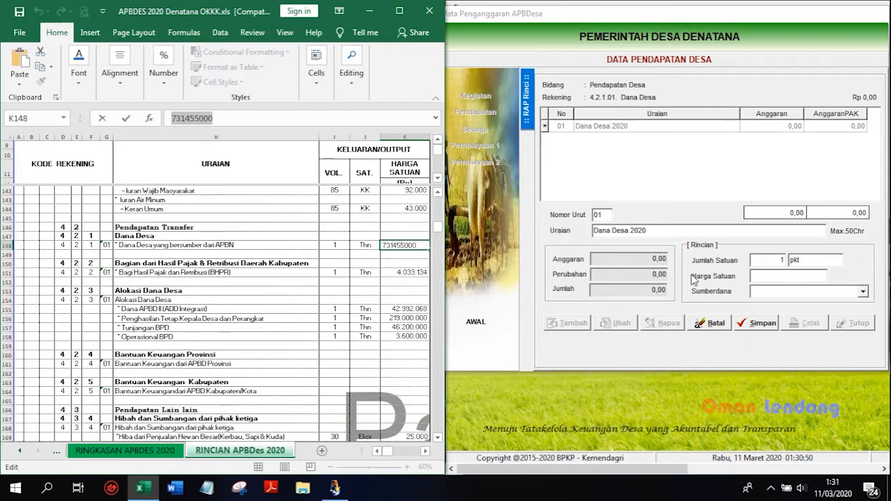
click(773, 278)
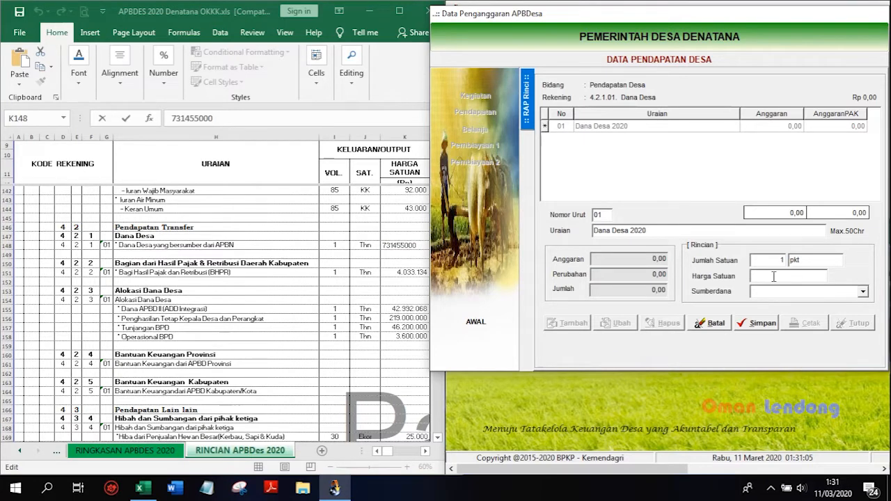
right_click(773, 277)
click(153, 106)
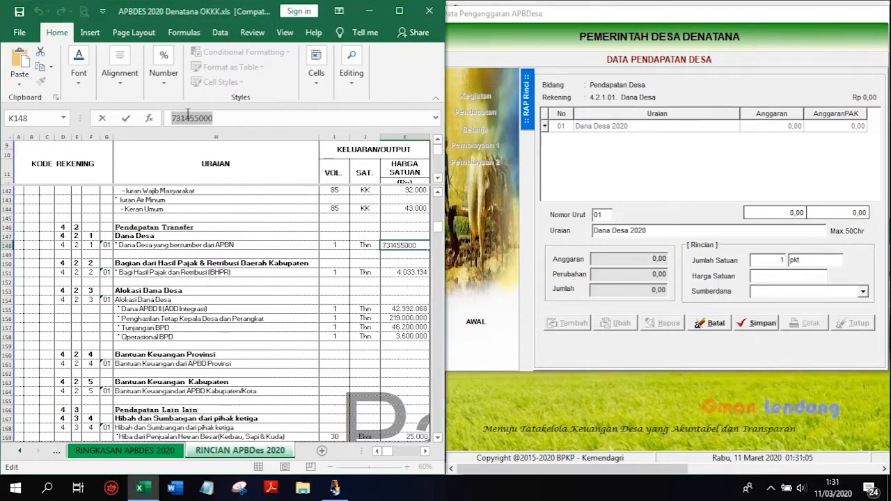
right_click(188, 117)
click(244, 136)
right_click(773, 276)
click(770, 329)
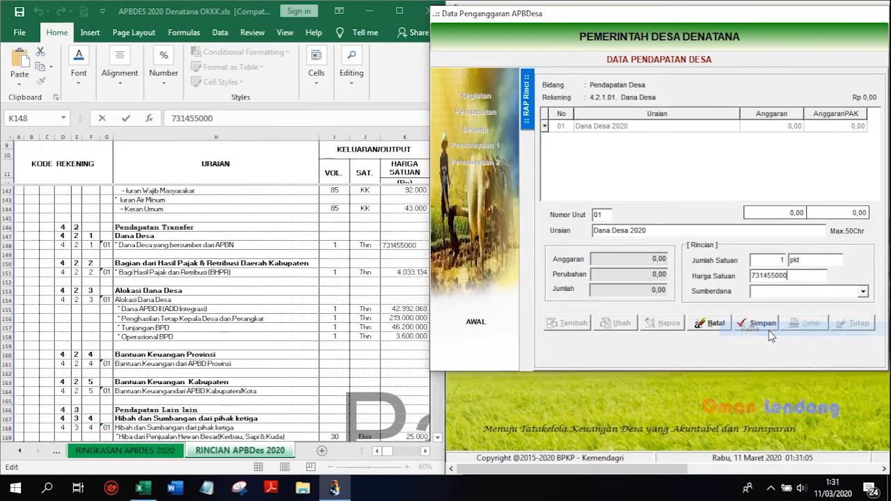
Set the Dana Desa 2020 item's funding source to Dana Desa (Dropping APBN) and save the item.
click(863, 293)
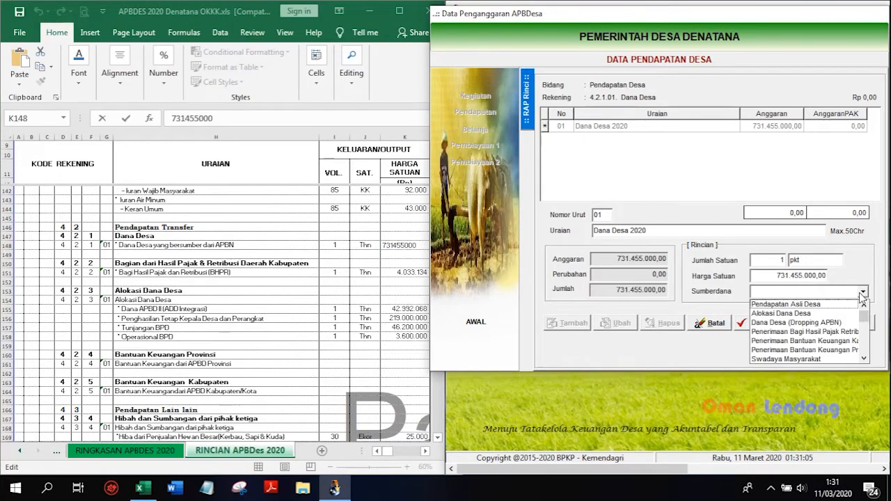
click(819, 324)
click(762, 324)
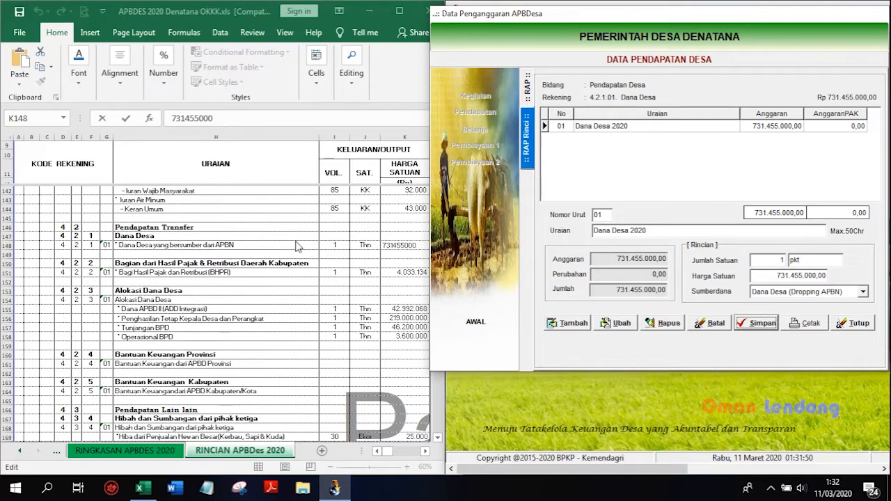
Add and save an income record with account 4.2.2.01. Bagi Hasil Pajak dan Retribusi Daerah Kabupaten/Kota from the Pendapatan Transfer group.
click(183, 279)
click(388, 276)
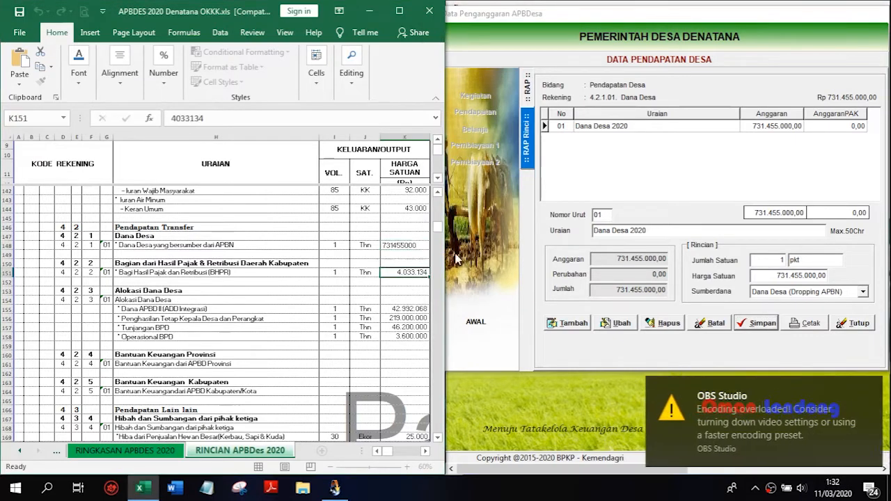
click(529, 84)
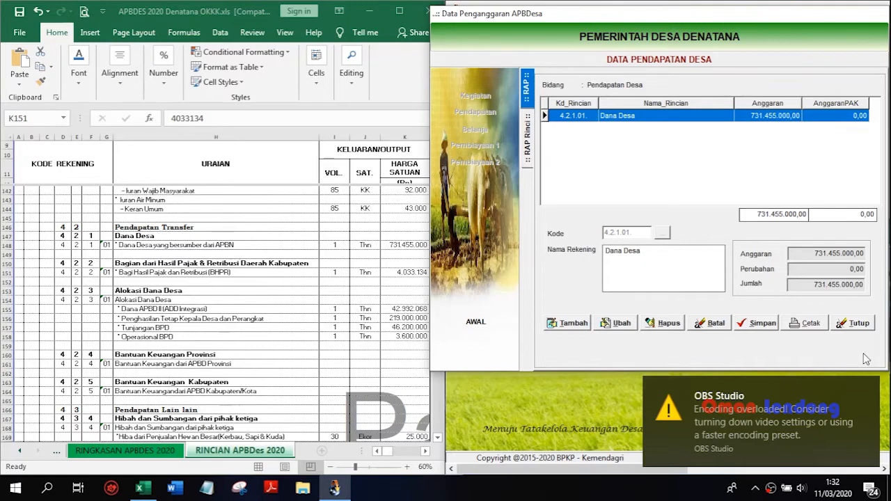
click(870, 392)
click(630, 129)
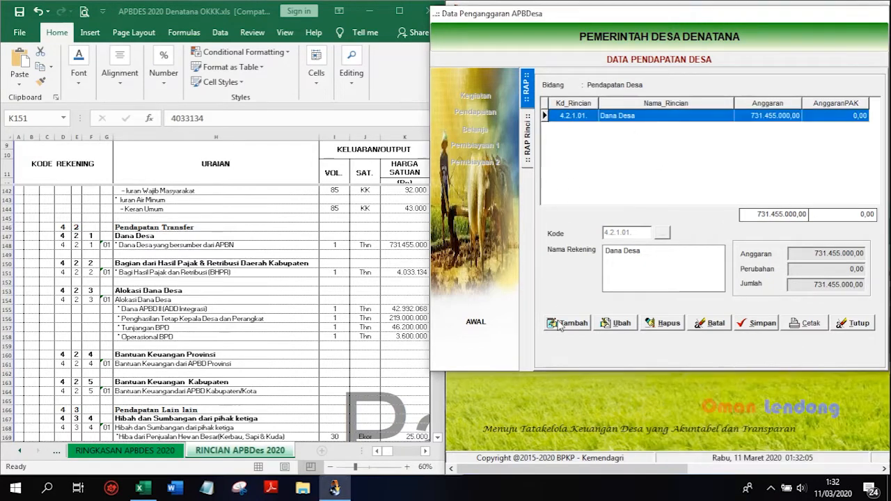
click(561, 325)
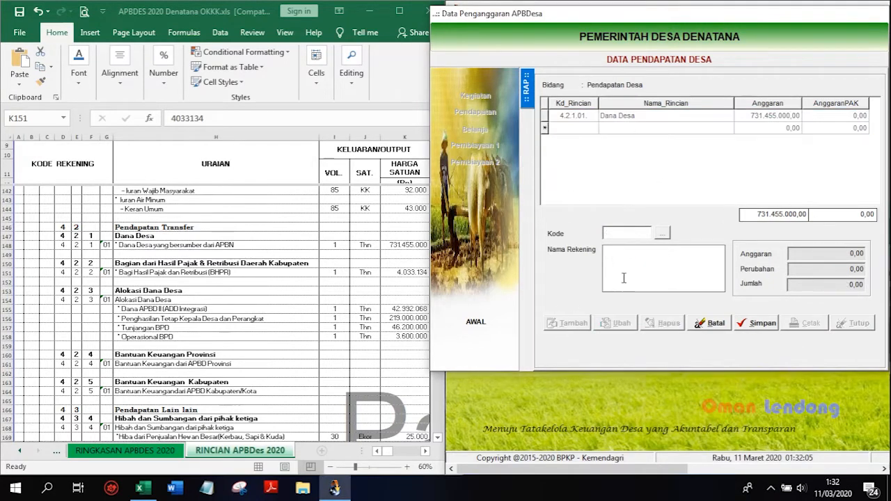
click(662, 235)
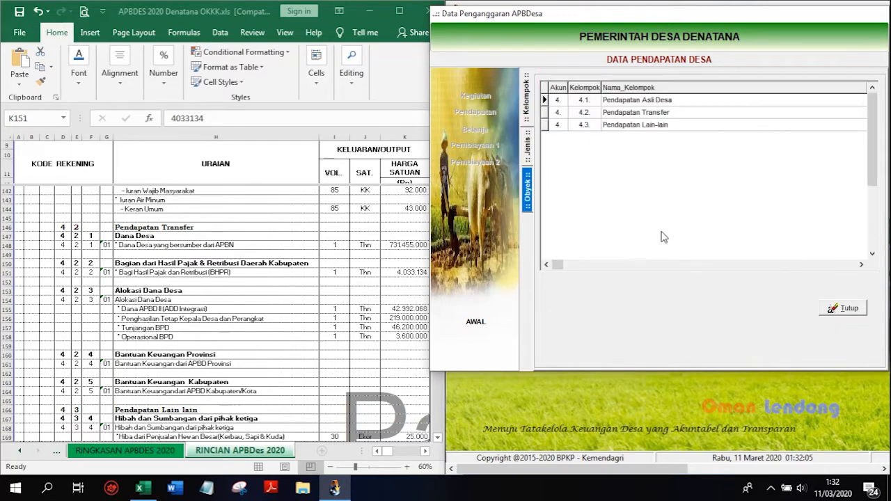
click(134, 282)
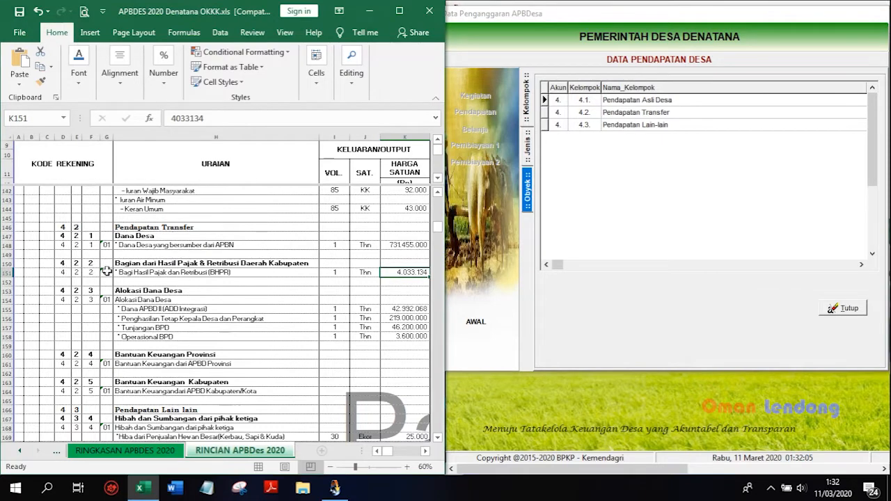
click(624, 115)
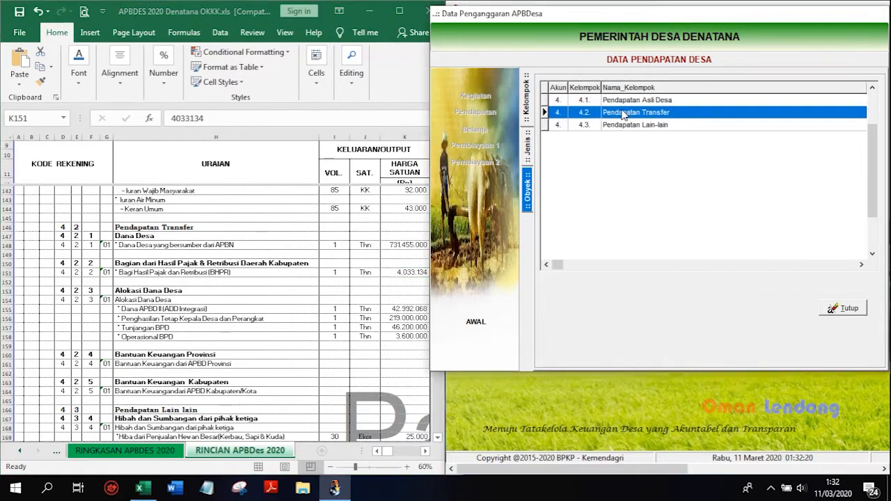
double_click(624, 115)
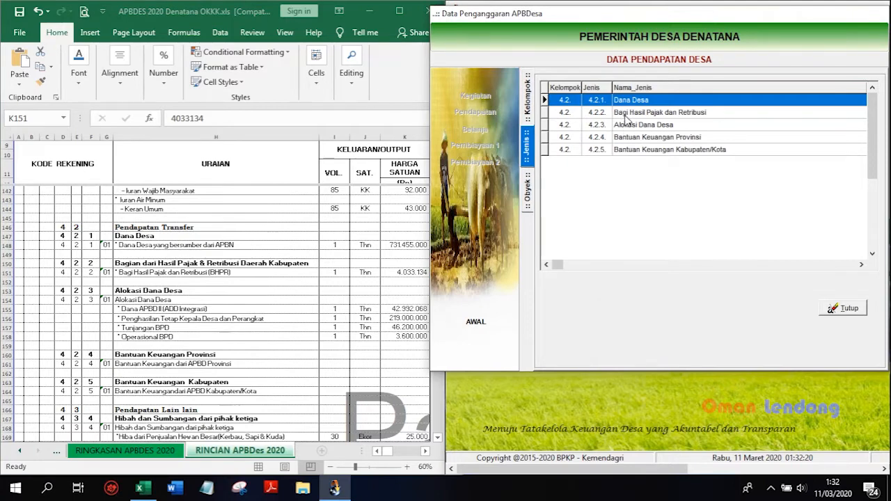
click(624, 115)
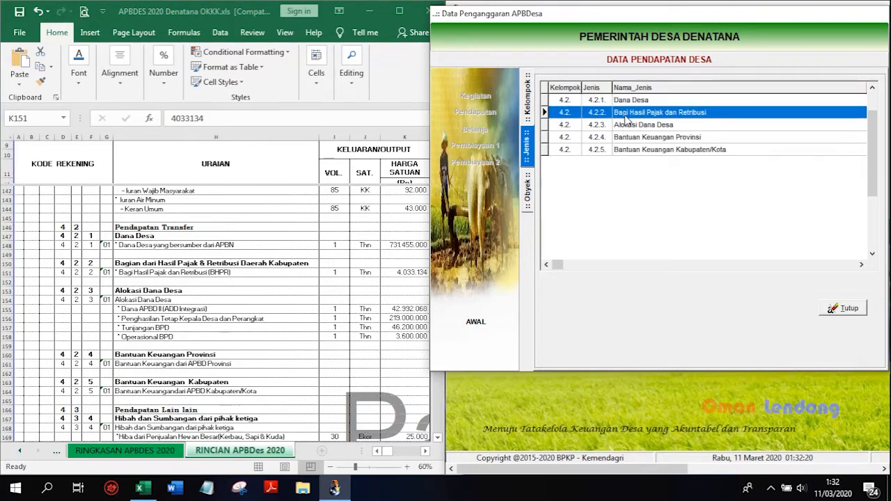
double_click(624, 114)
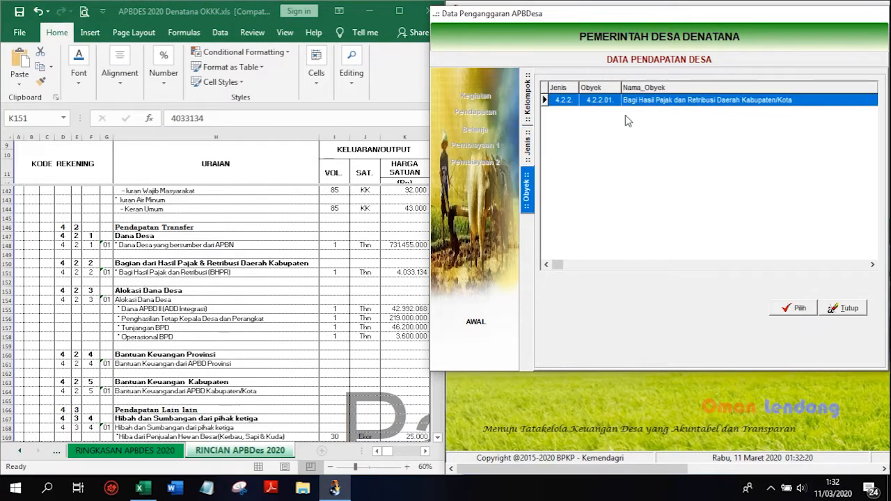
double_click(643, 103)
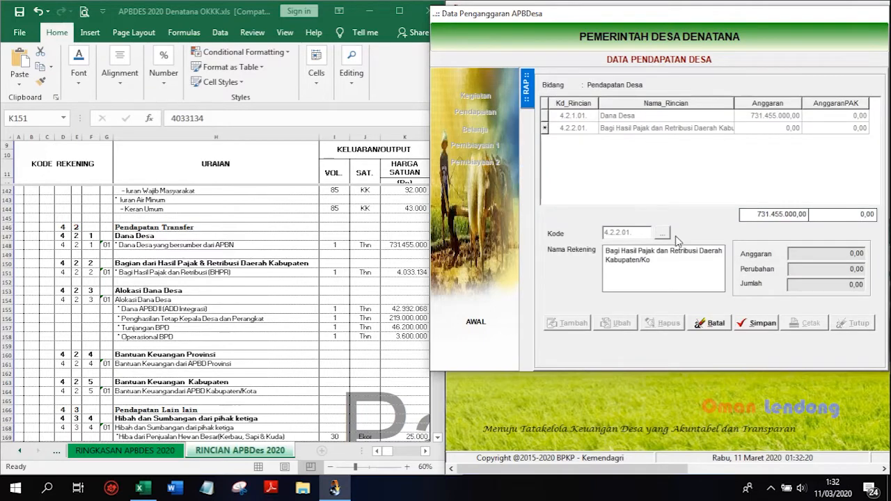
click(762, 324)
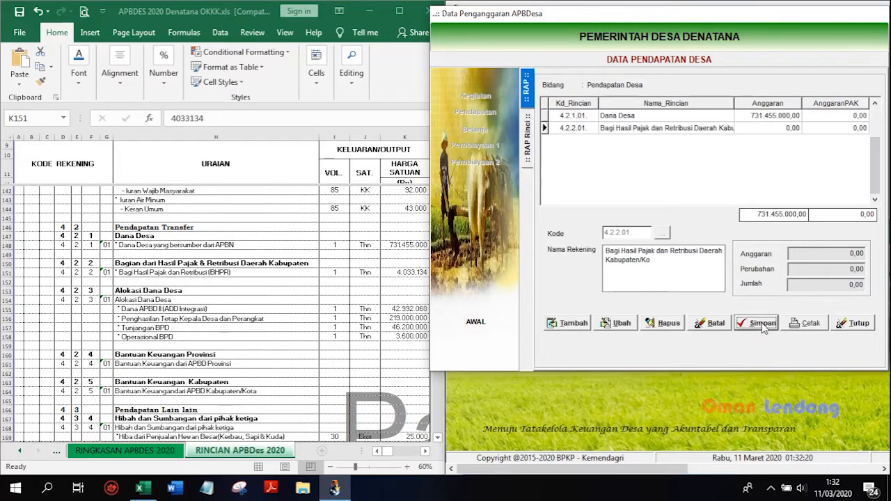
Add detail item 01 described BHPR 2020 to account 4.2.2.01. and copy its unit price 4033134 from worksheet cell K151.
double_click(660, 129)
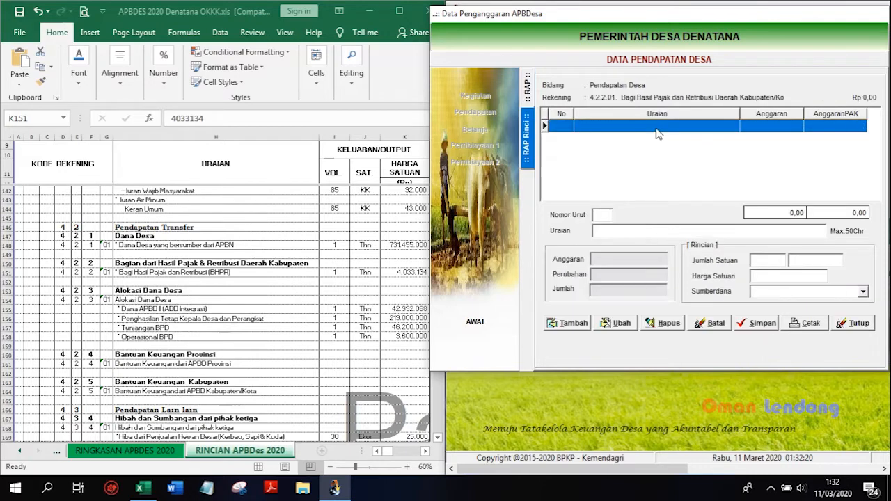
click(575, 325)
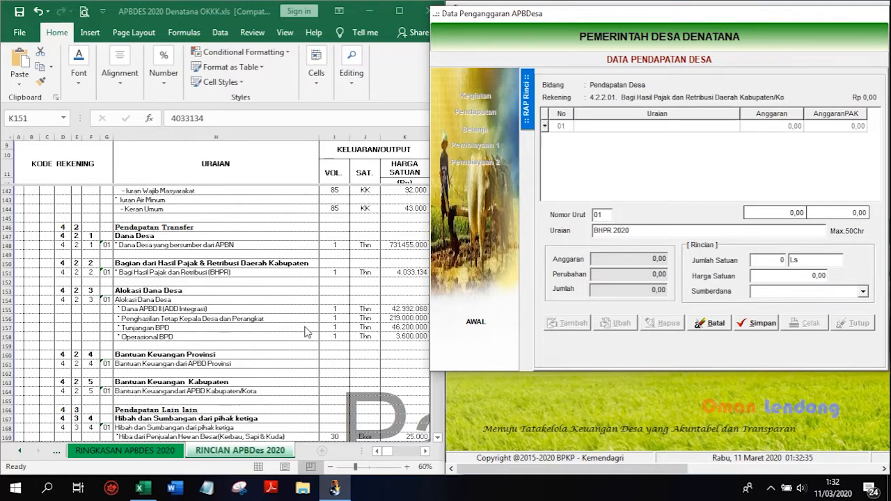
click(404, 272)
key(F2)
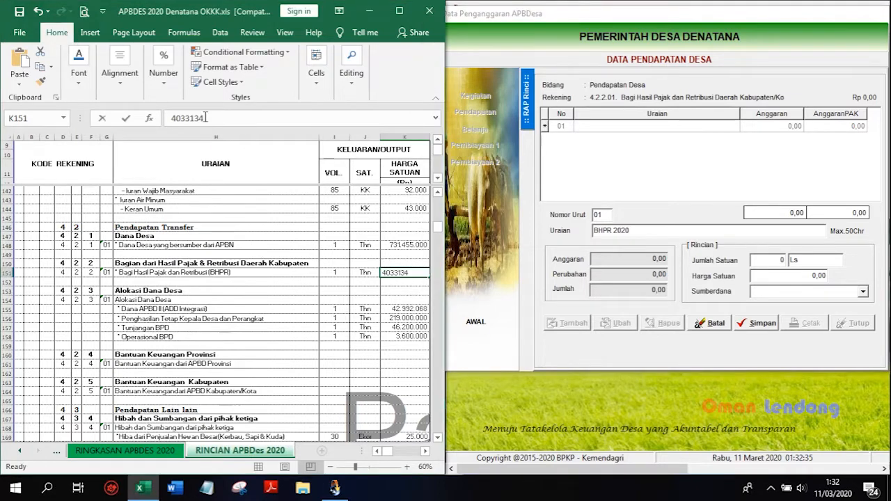
key(shift+Home)
key(ctrl+c)
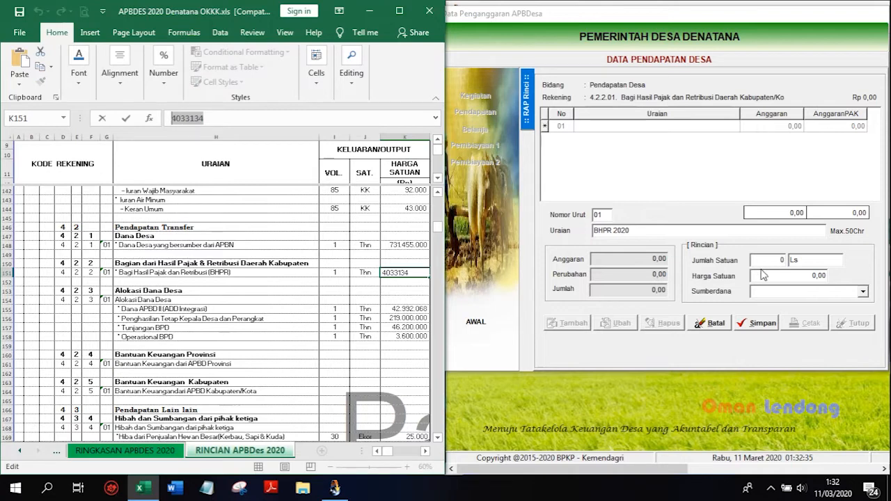
click(766, 277)
click(766, 276)
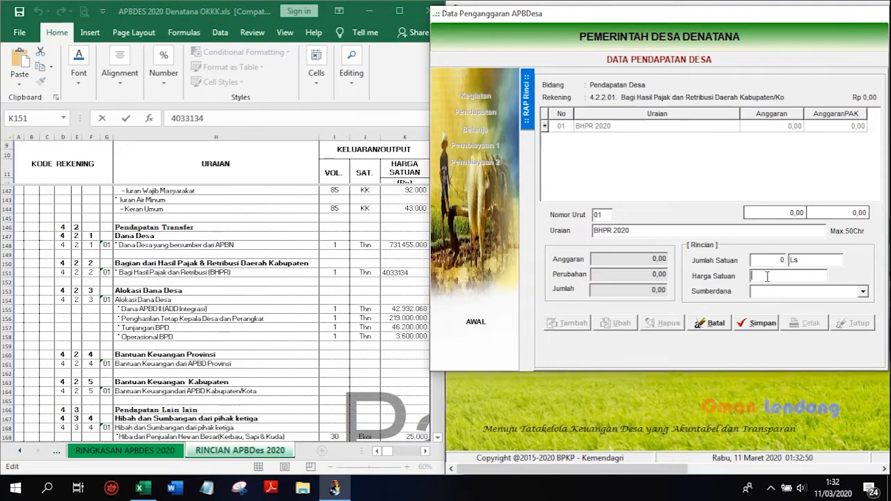
key(ctrl+v)
Set the BHPR 2020 item to quantity 1, unit pkt and the Penerimaan Bagi Hasil Pajak funding source, and save it.
click(761, 262)
text(1)
key(Tab)
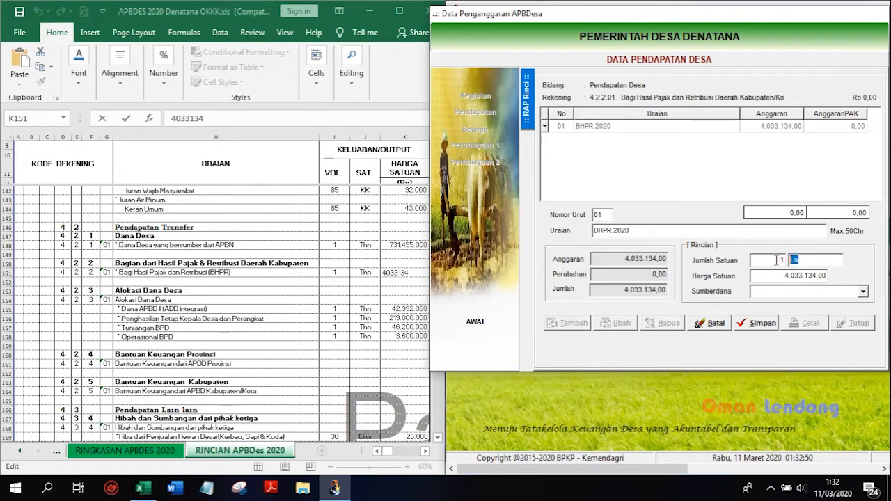
text(pkt)
click(783, 276)
click(828, 294)
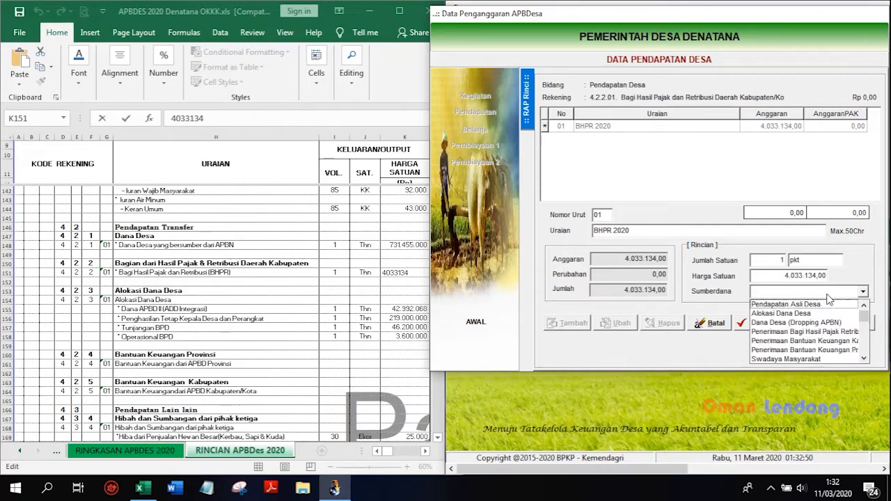
click(793, 332)
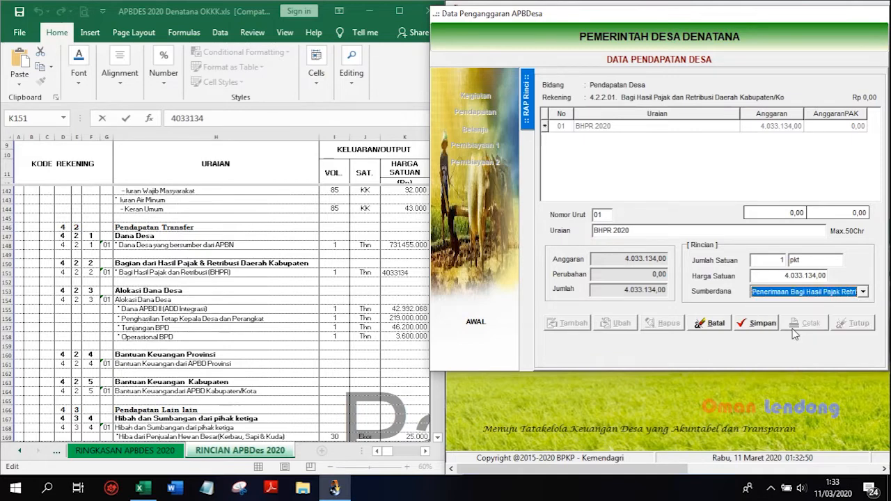
click(771, 327)
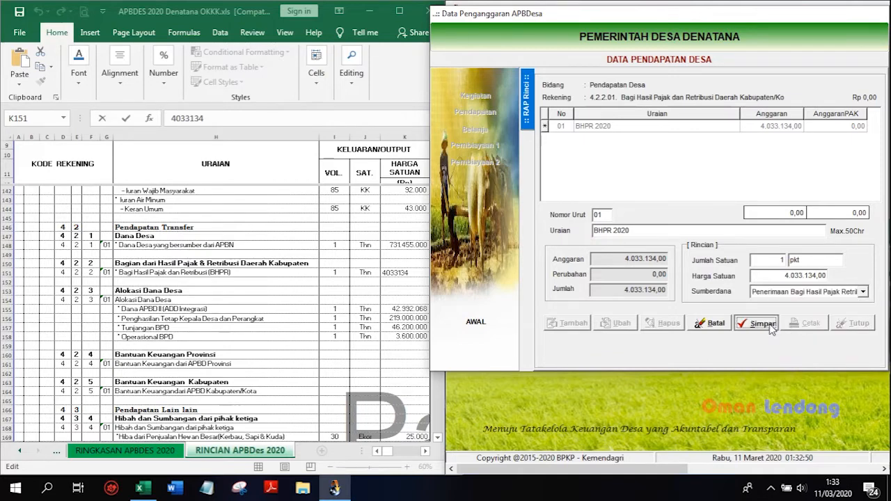
Add and save an income record with account 4.2.3.01. Alokasi Dana Desa from the Pendapatan Transfer group.
click(528, 93)
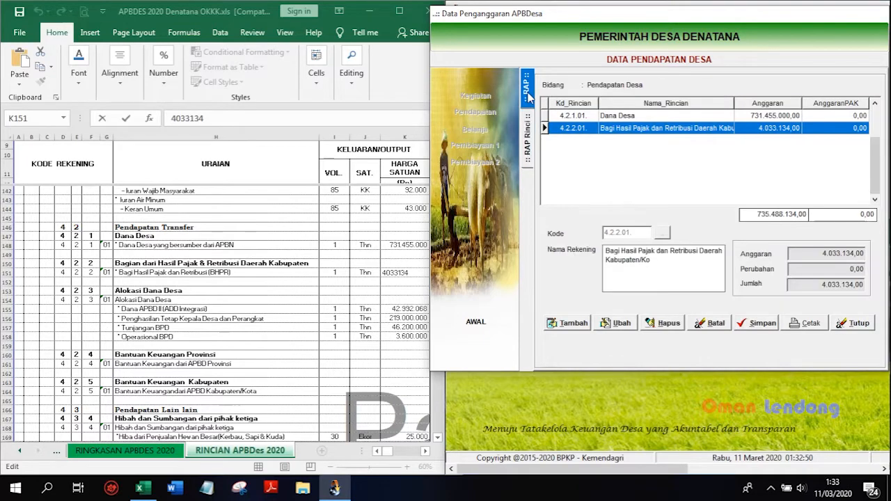
click(558, 324)
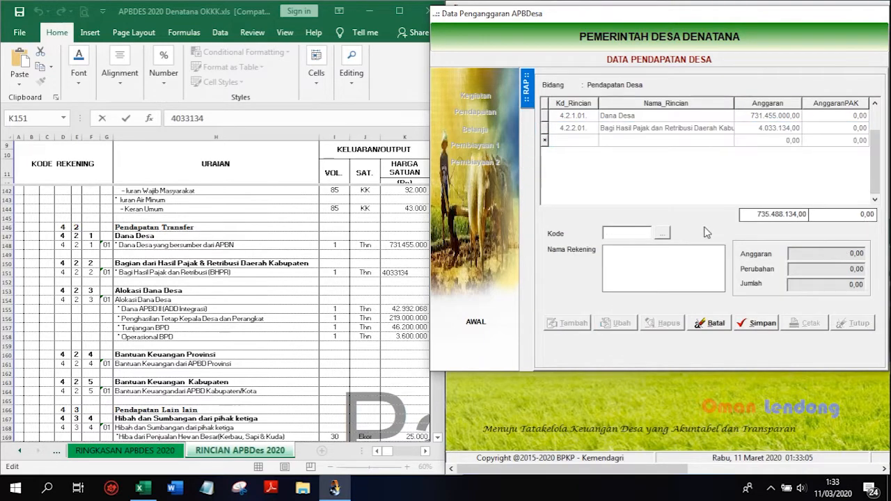
click(662, 235)
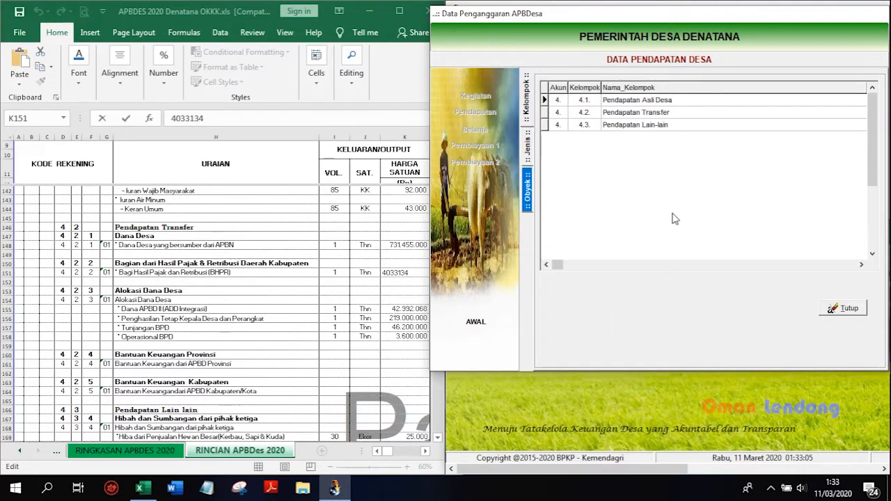
click(646, 102)
double_click(647, 102)
click(530, 113)
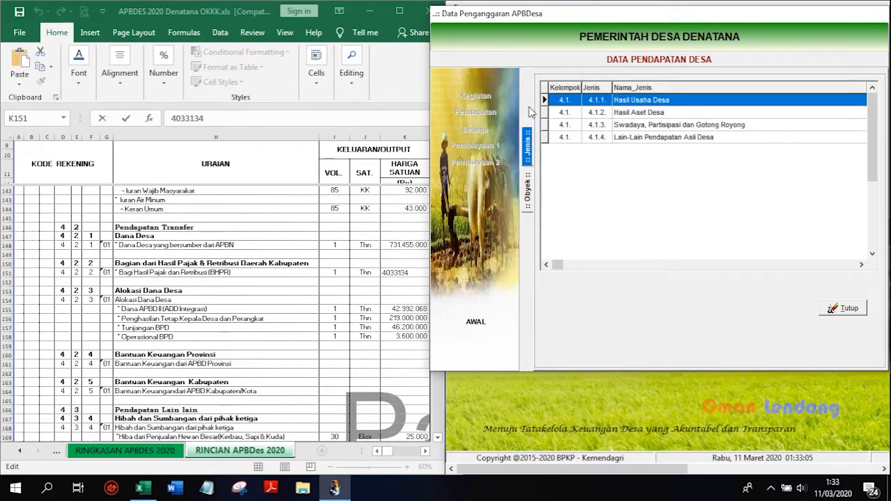
double_click(638, 114)
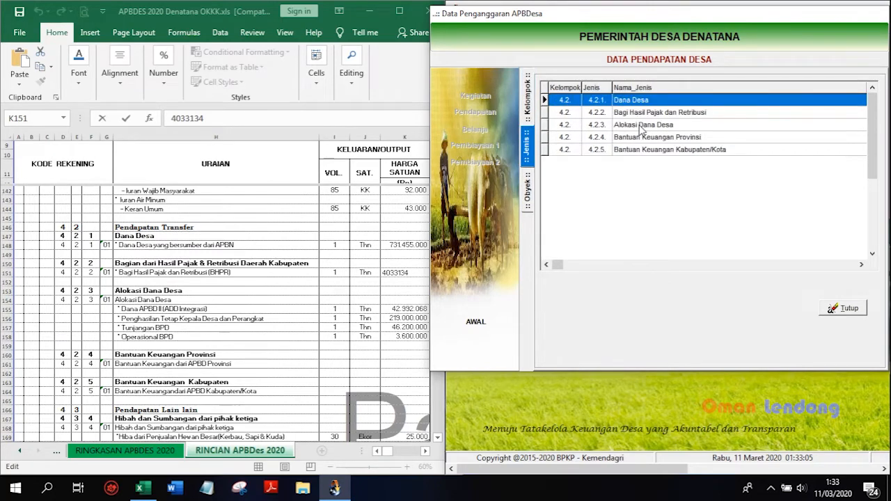
double_click(642, 126)
click(742, 311)
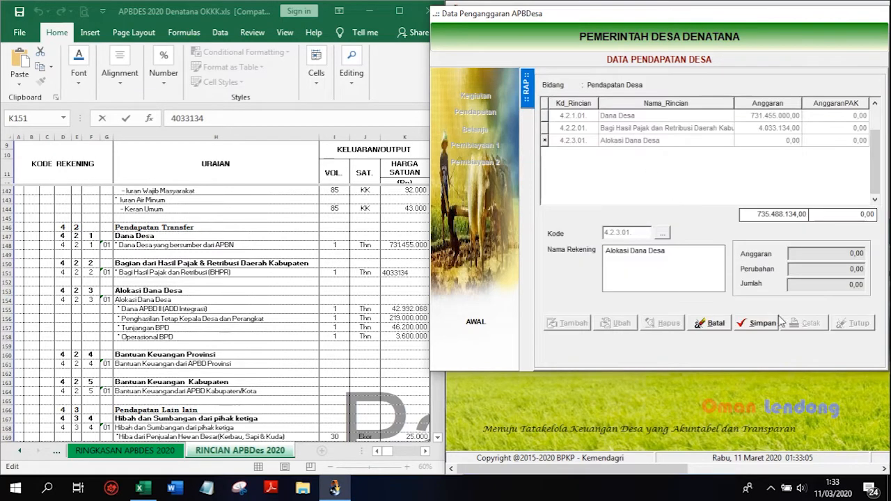
click(765, 322)
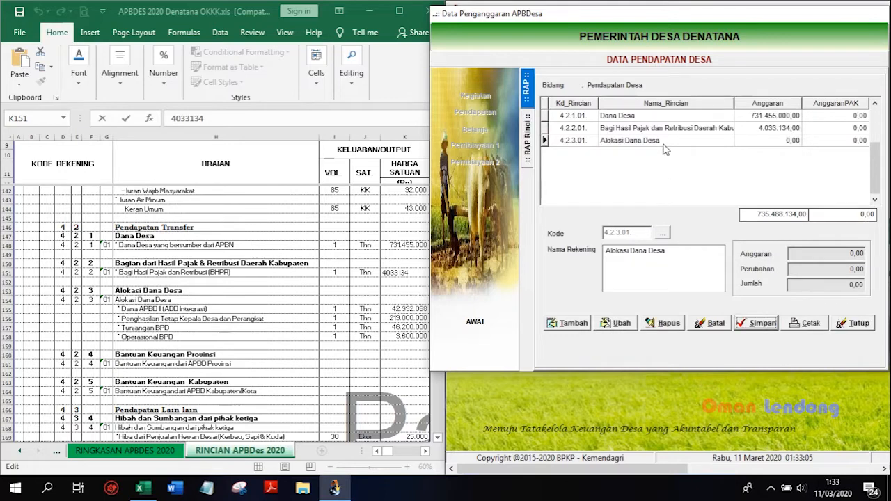
Add detail item 01 to account 4.2.3.01., copying its description Dana APBD II (ADD Integrasi) from worksheet cell H155.
double_click(664, 141)
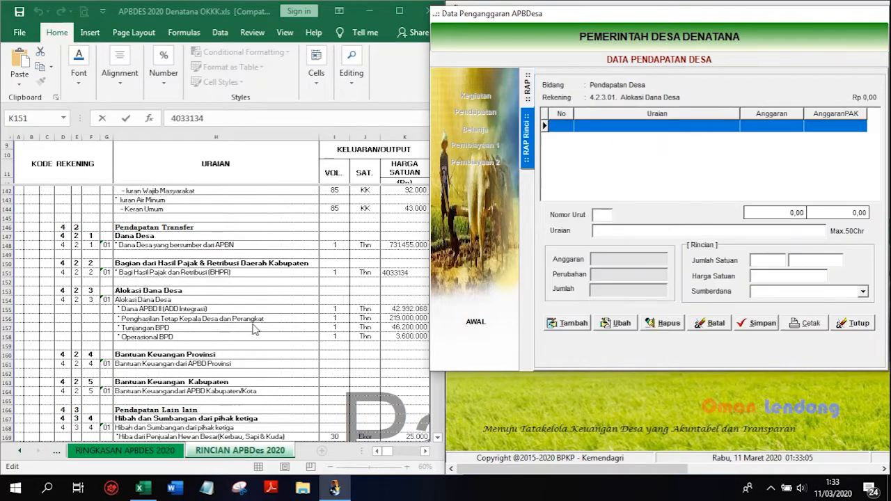
click(254, 329)
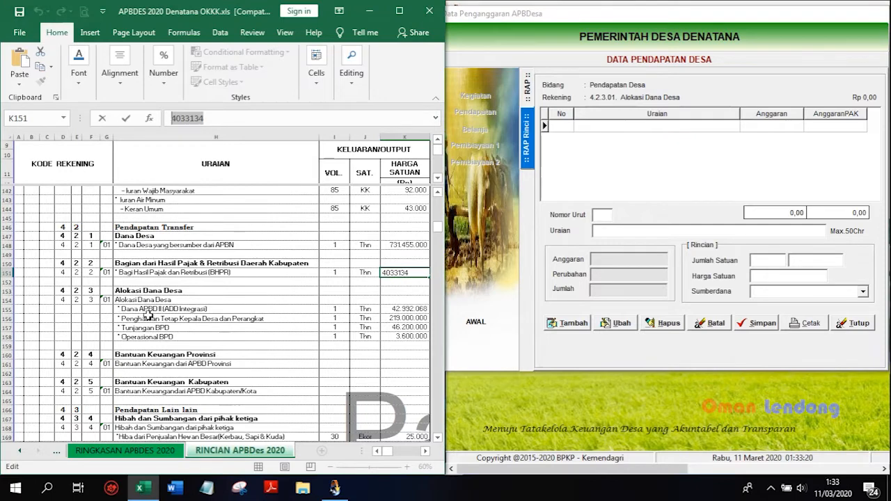
click(267, 339)
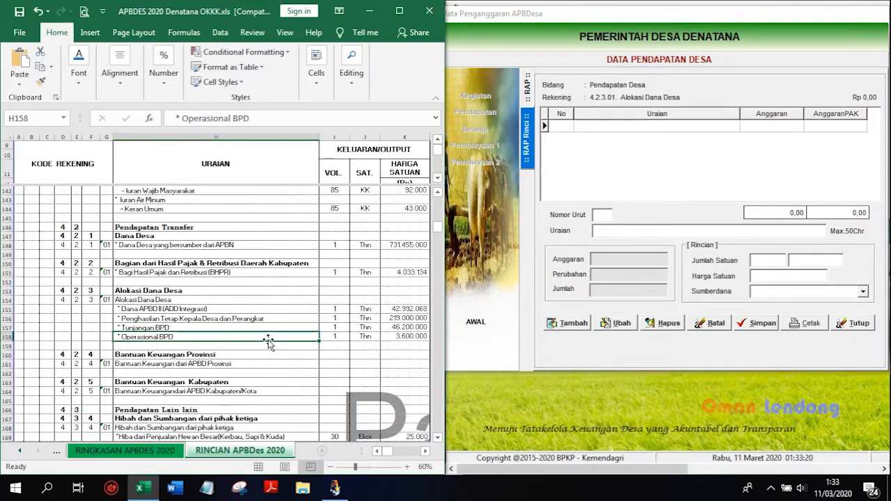
click(569, 324)
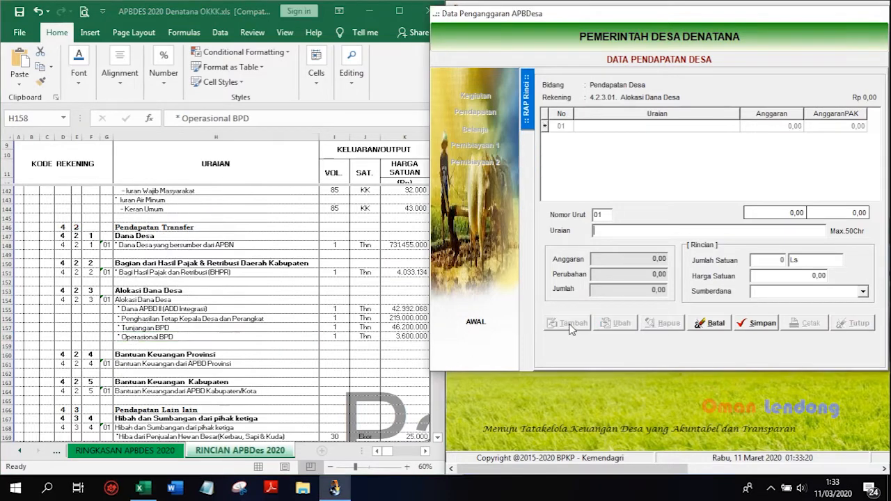
click(142, 308)
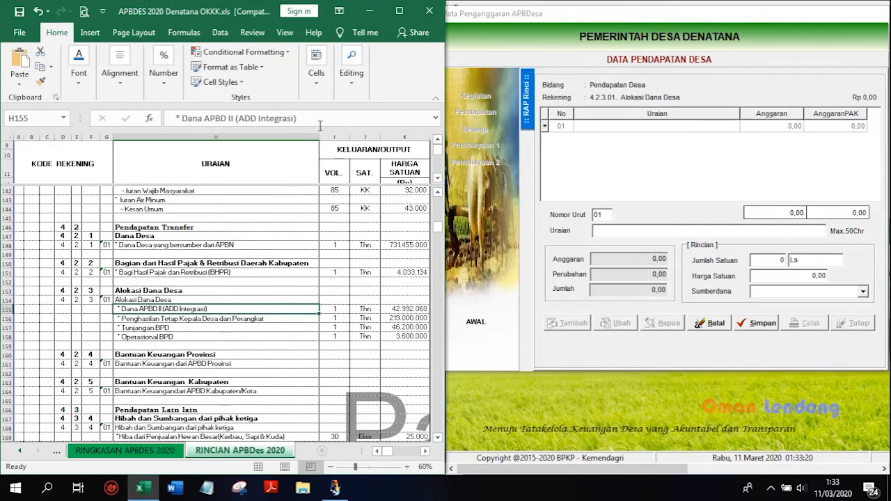
drag(298, 118, 183, 117)
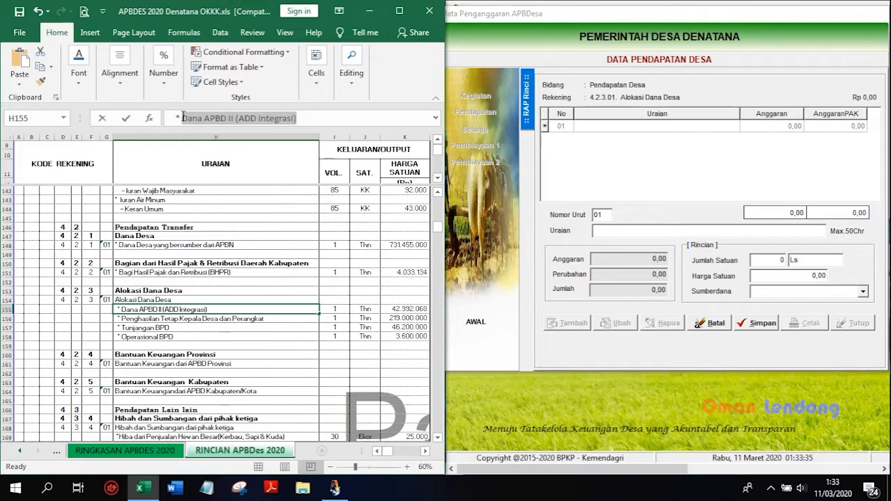
key(ctrl+c)
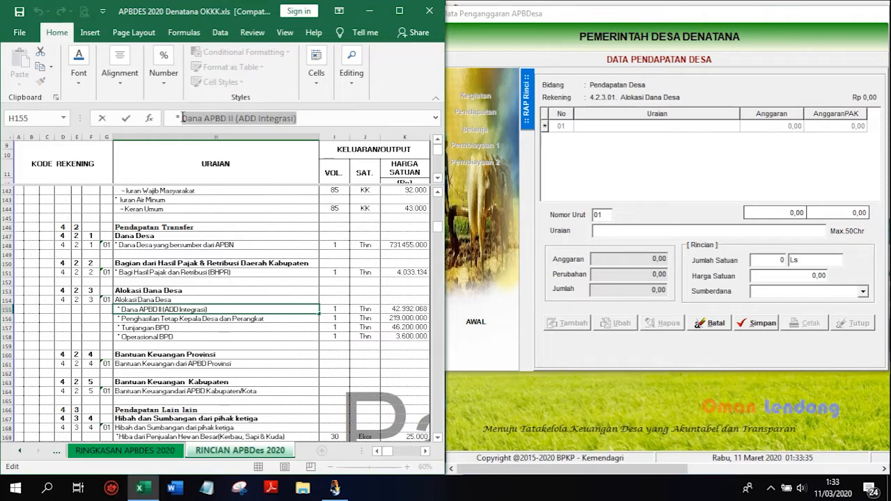
click(623, 231)
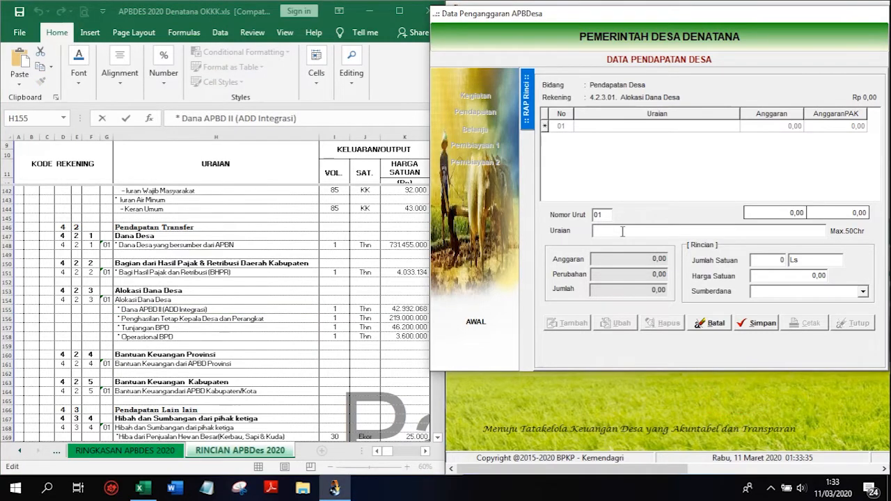
key(ctrl+v)
Set the Dana APBD II item to quantity 1 and unit pkt, and copy its unit price 42992068 from worksheet cell K155.
click(779, 262)
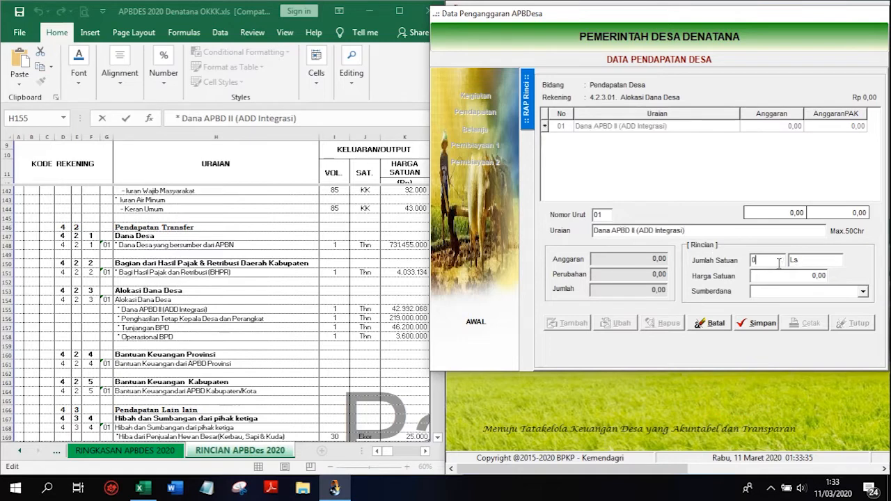
text(1)
key(Tab)
click(325, 298)
click(395, 309)
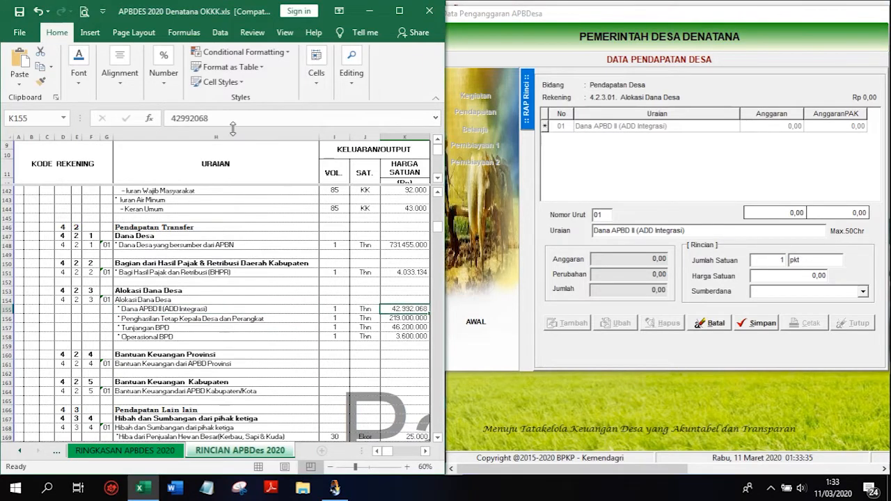
drag(226, 118, 160, 112)
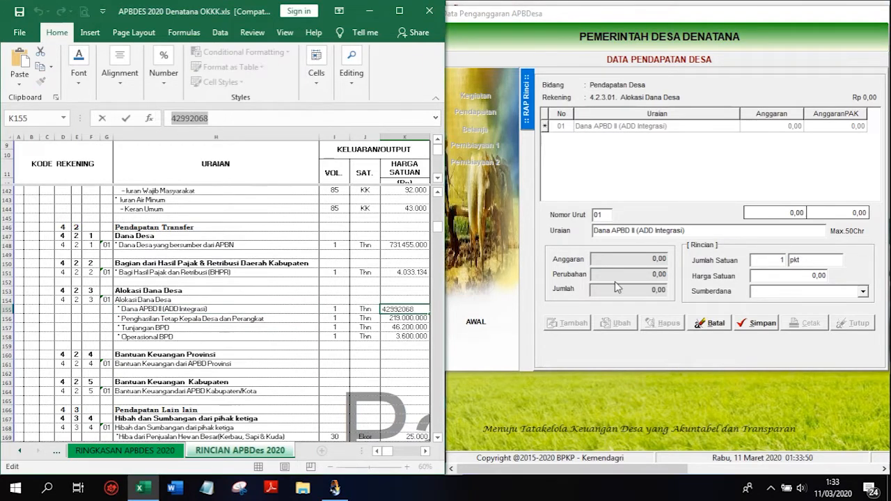
click(792, 274)
key(ctrl+v)
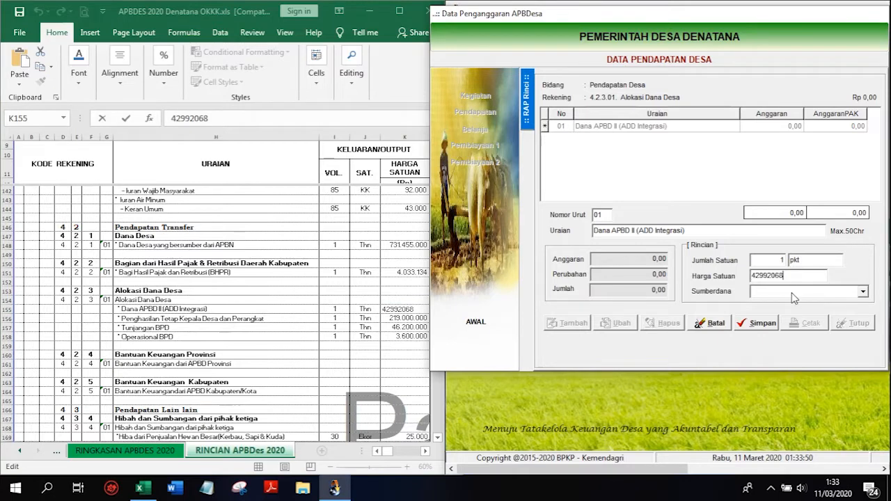
Set the Dana APBD II item's funding source to Alokasi Dana Desa and save the item.
click(792, 291)
click(799, 315)
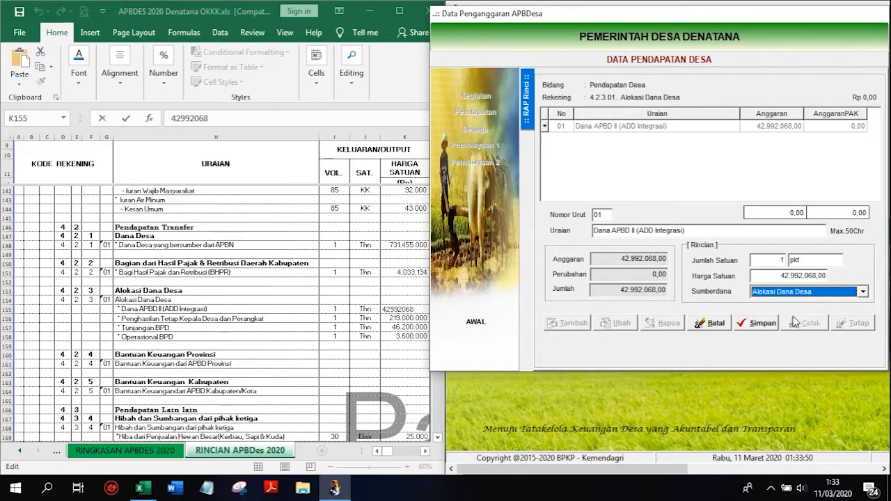
click(761, 323)
Add detail item 02 to the Alokasi Dana Desa account, copying its description Penghasilan Tetap Kepala Desa dan Perangkat from worksheet cell H156.
key(alt+Tab)
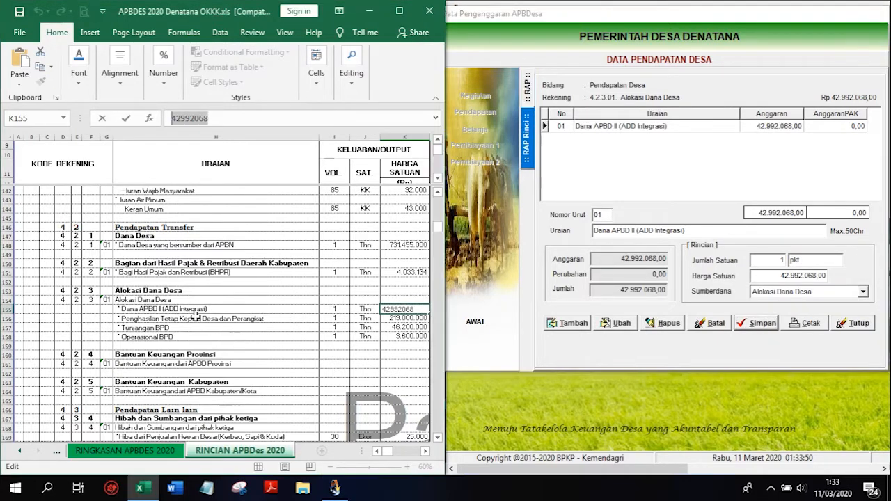
click(191, 318)
drag(365, 118, 183, 118)
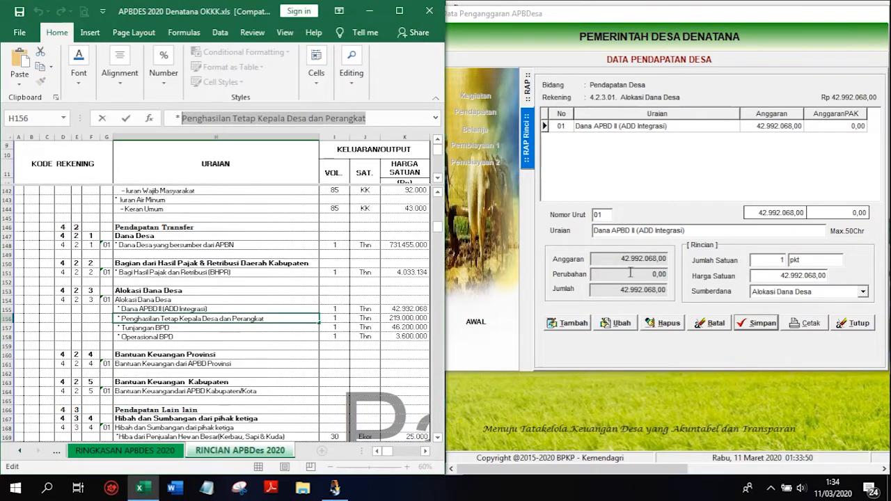
click(573, 323)
key(ctrl+v)
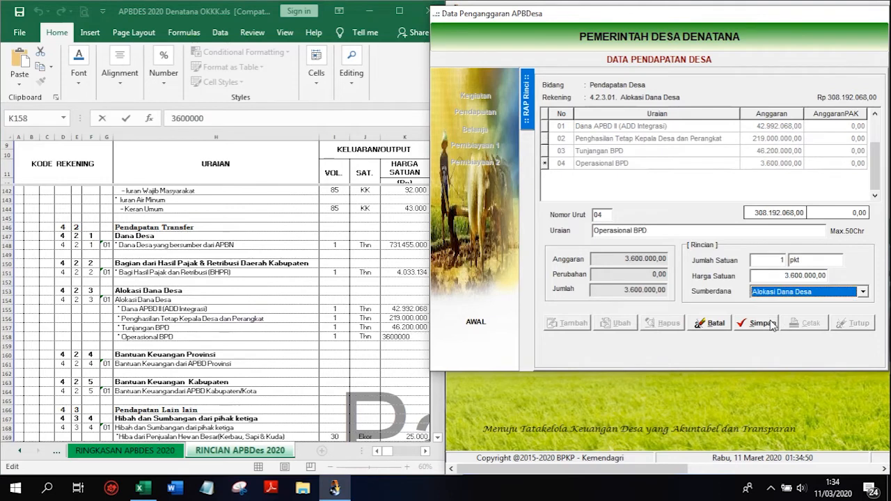
Save detail item 04 Operasional BPD and return to the list of income accounts.
click(772, 323)
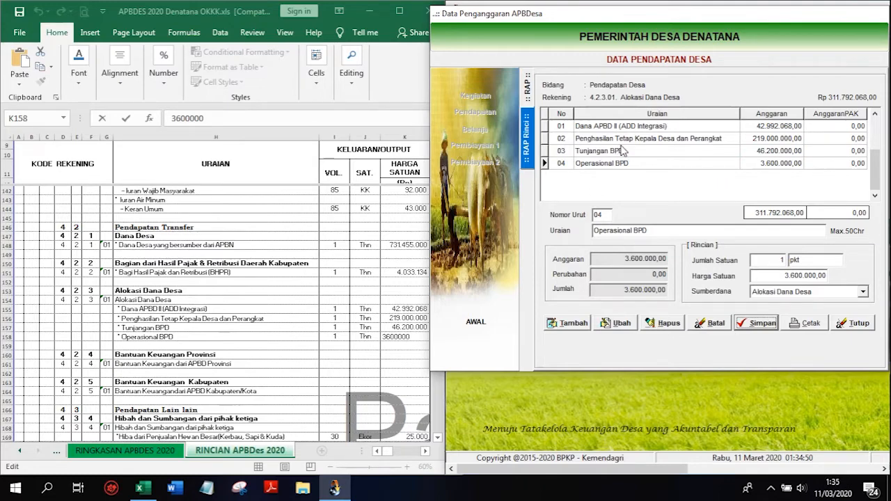
click(527, 104)
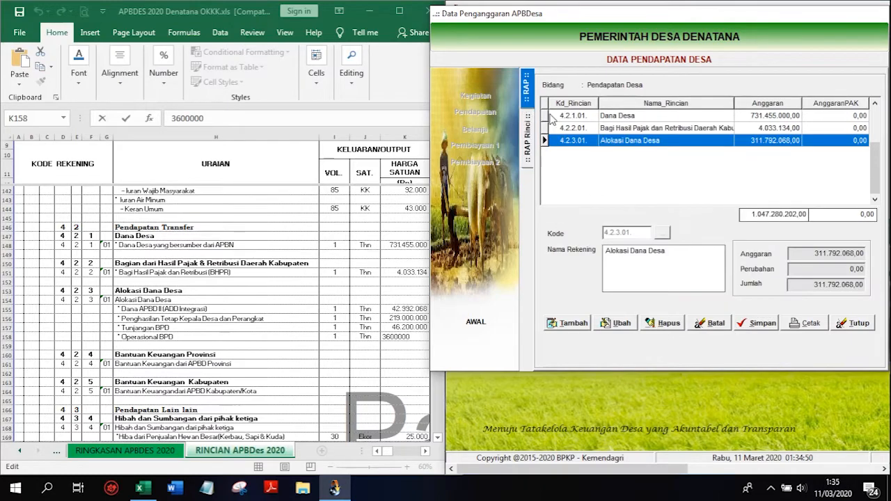
Examine the village's own-source income rows (Pendapatan Asli Desa) in the RINCIAN APBDes 2020 worksheet.
click(254, 244)
click(221, 252)
scroll(221, 253, up, 3)
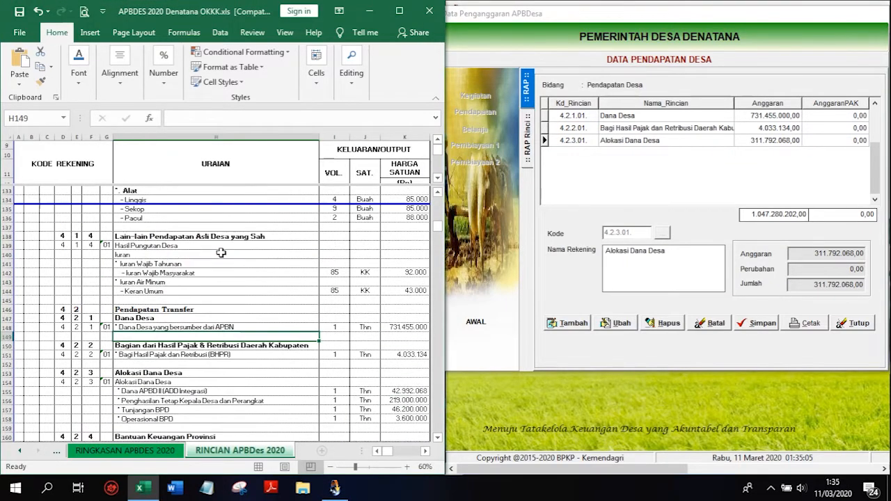
scroll(221, 253, up, 12)
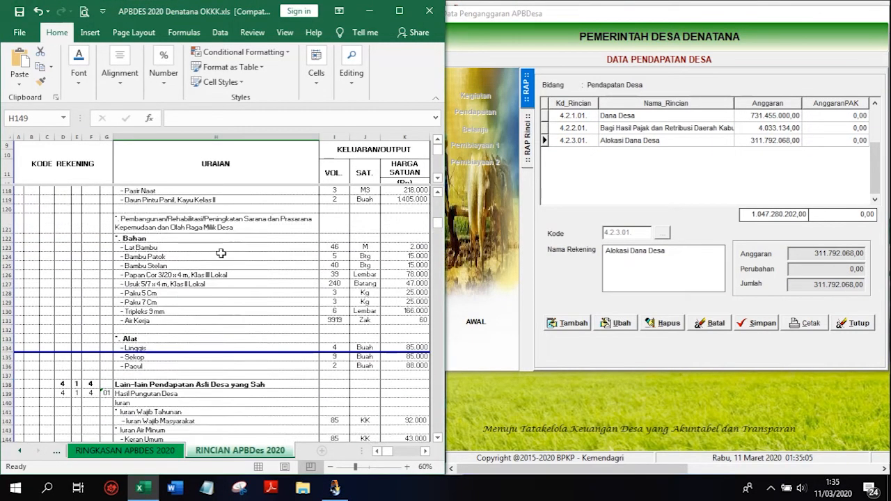
scroll(221, 253, up, 20)
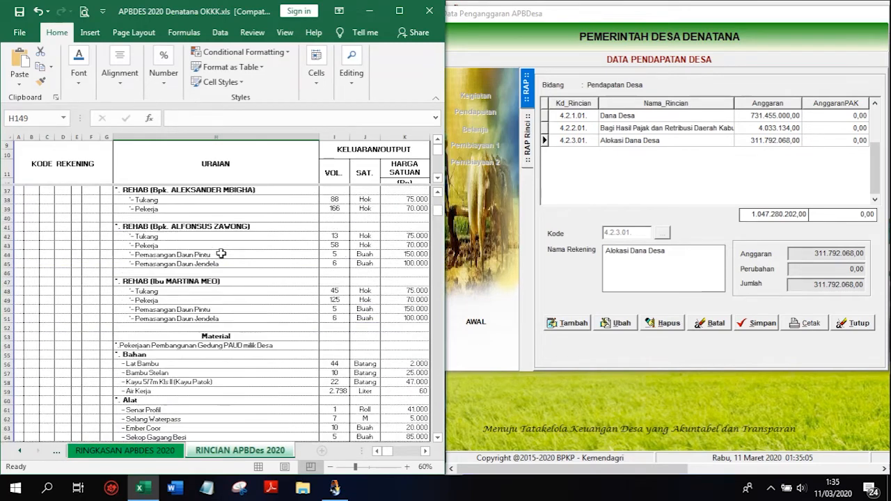
scroll(220, 254, up, 5)
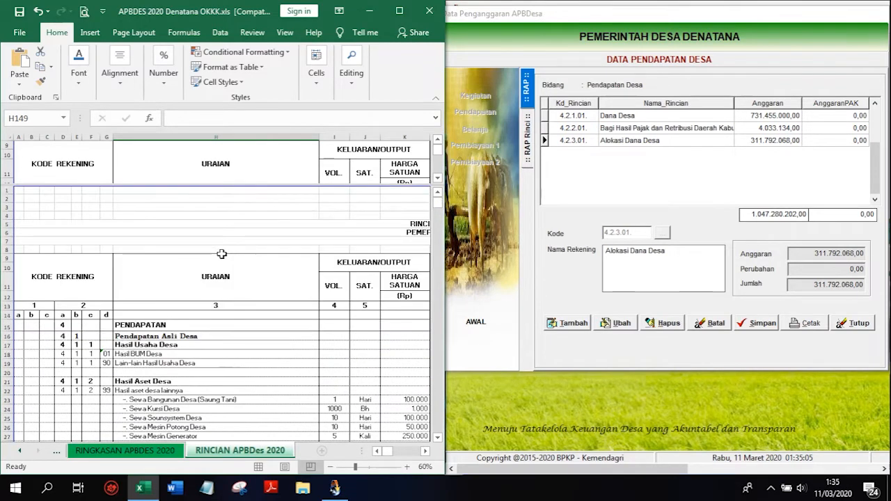
scroll(221, 253, down, 5)
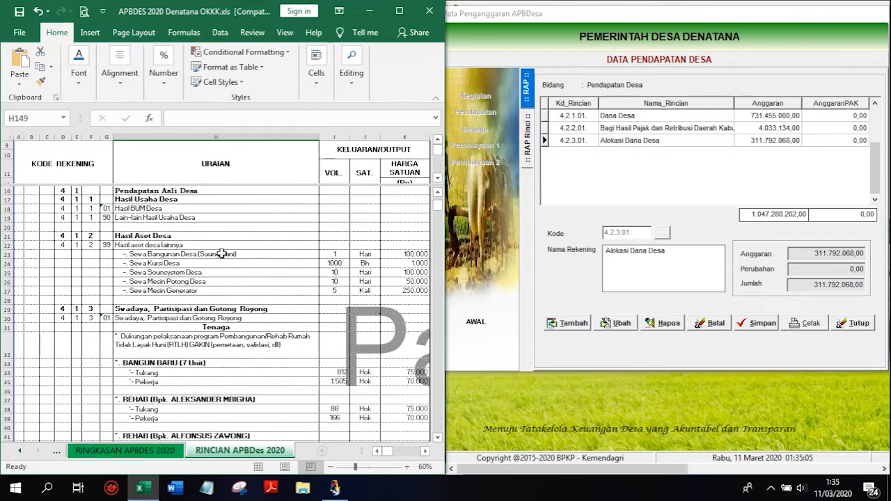
scroll(221, 253, up, 4)
scroll(220, 253, down, 20)
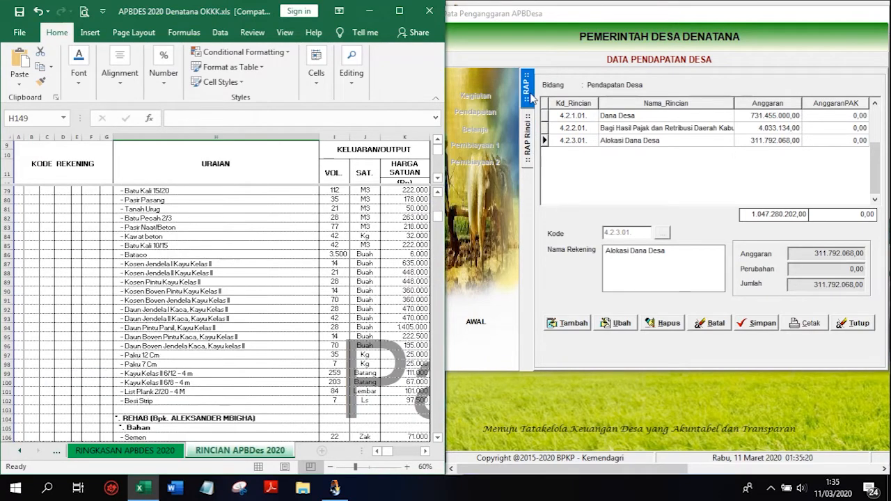
Close the village income data, then view the list of Bidang in the village spending data (Belanja) and close it.
click(538, 133)
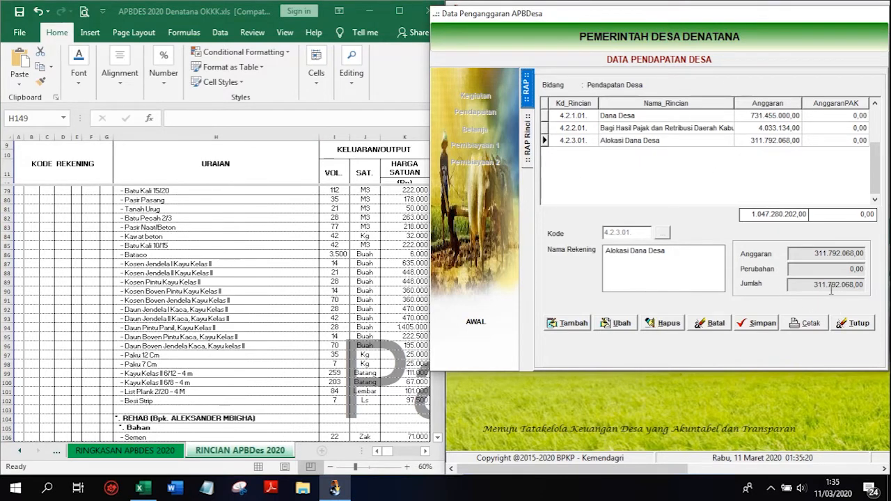
click(847, 322)
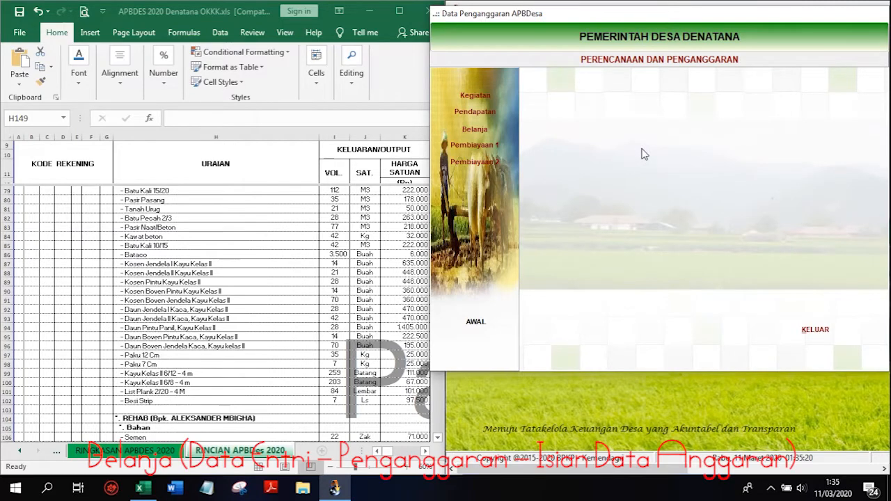
click(475, 132)
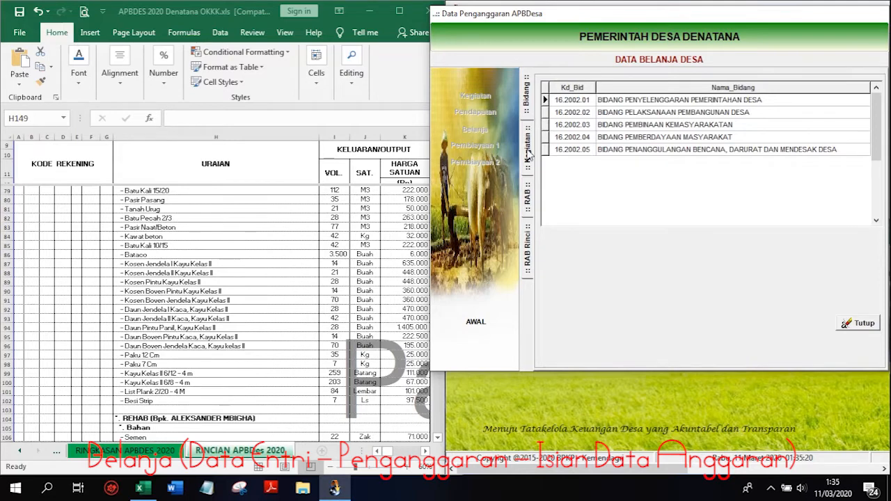
click(860, 326)
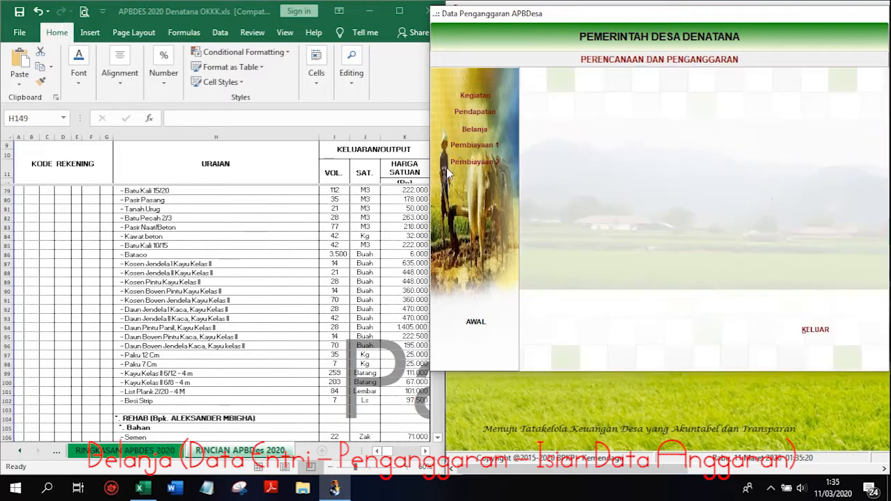
Open the village spending data (Belanja) and examine the worksheet's first BELANJA rows, from the Bidang down to the SILTAP KEPALA DESA package.
click(486, 132)
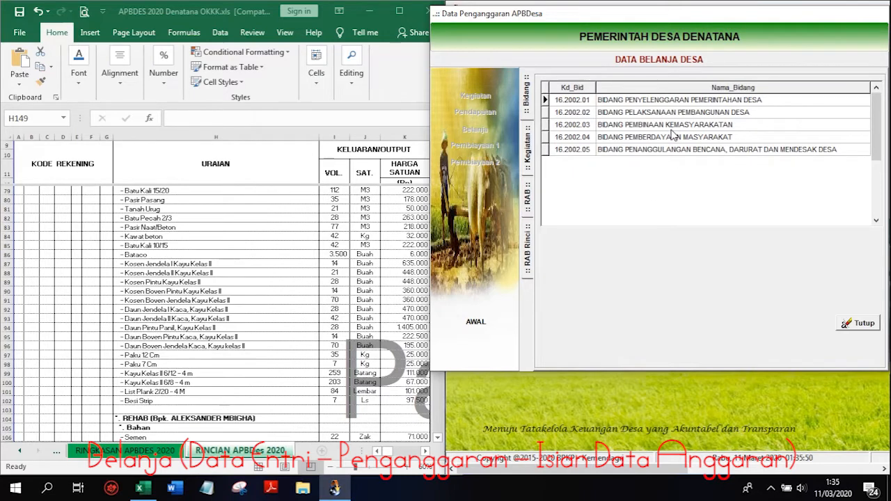
click(240, 252)
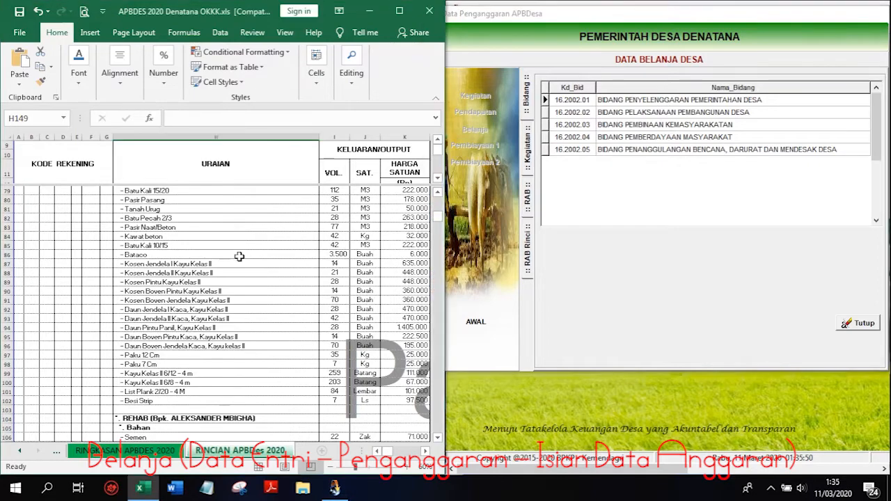
scroll(239, 256, up, 5)
scroll(240, 256, up, 2)
scroll(241, 261, down, 20)
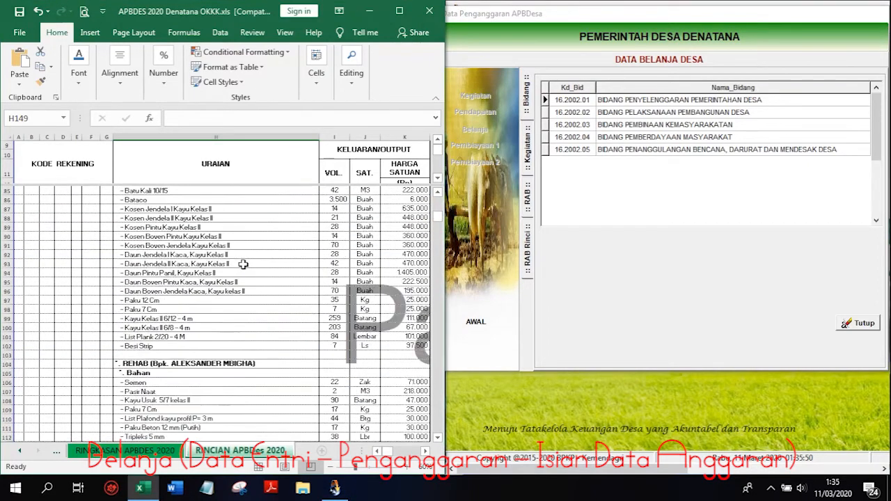
scroll(244, 268, down, 19)
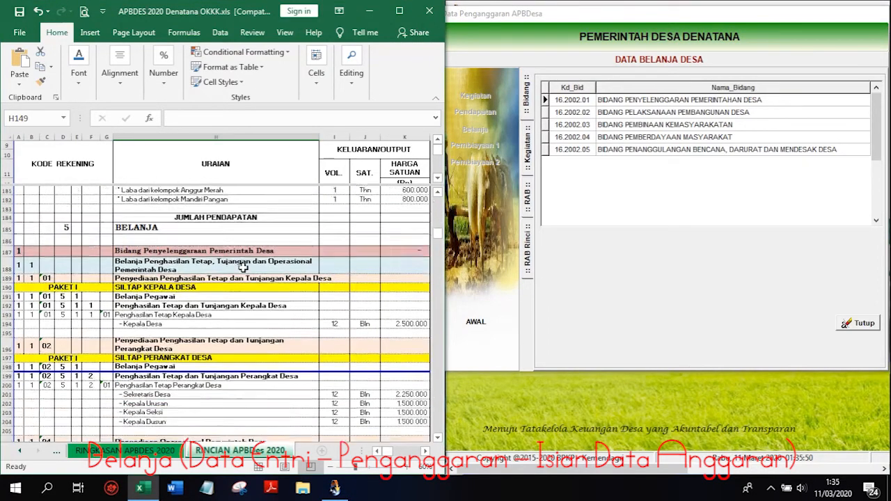
drag(5, 223, 6, 261)
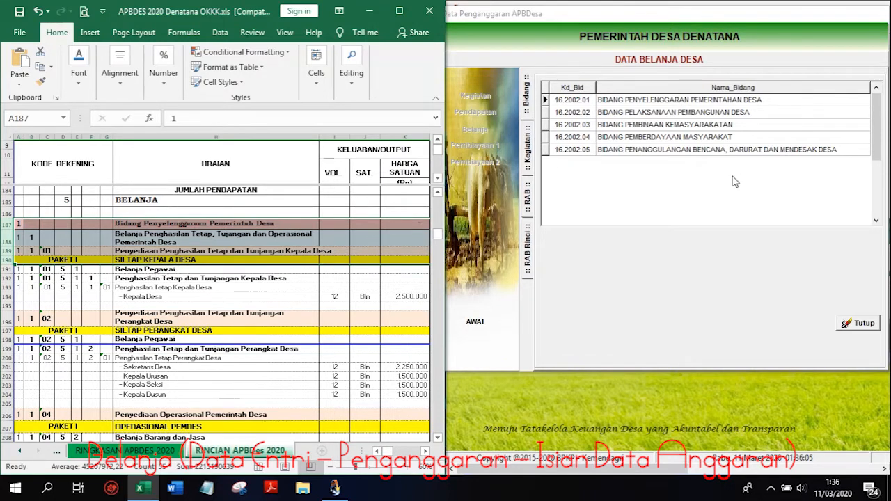
click(201, 278)
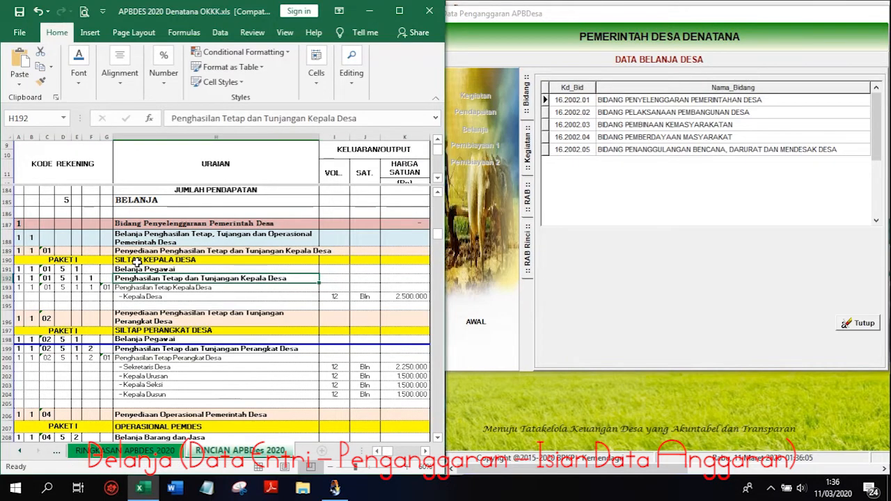
click(138, 262)
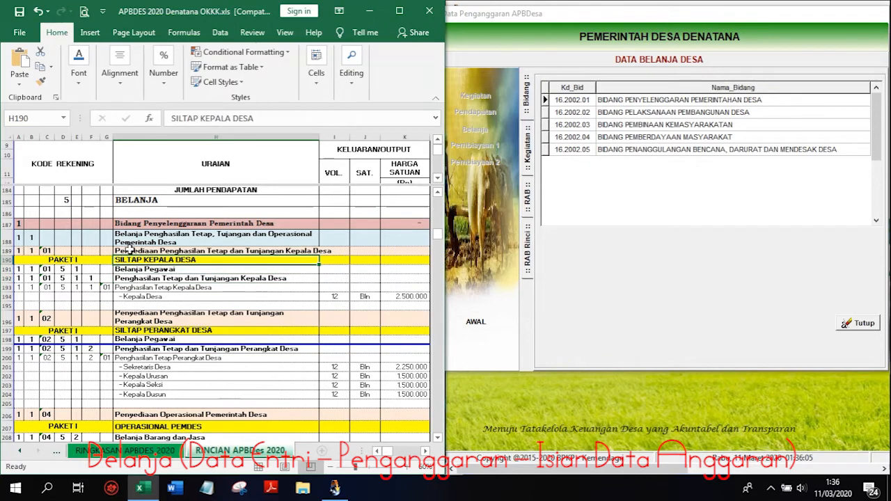
click(132, 250)
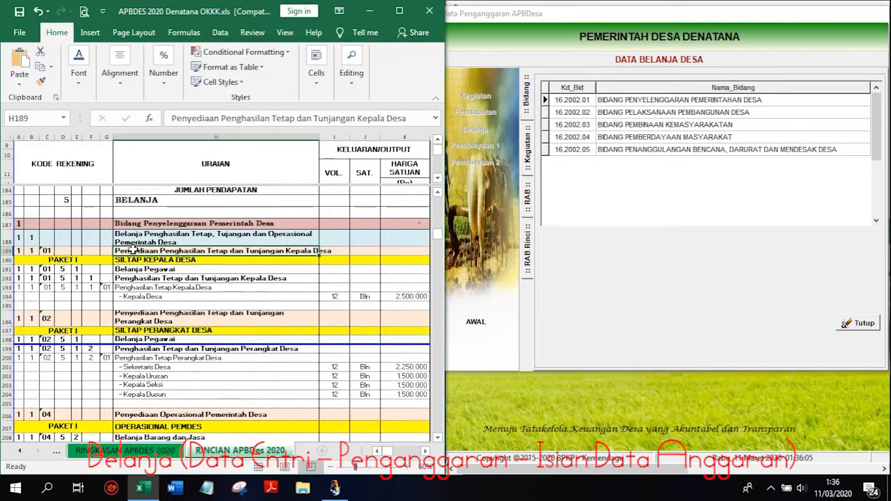
List the activities of Bidang Penyelenggaran Pemerintahan Desa in the spending data.
click(622, 118)
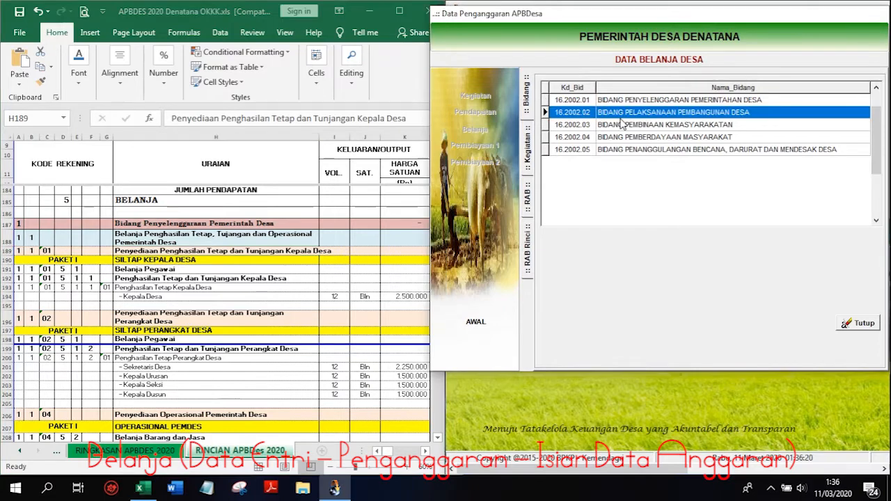
click(627, 102)
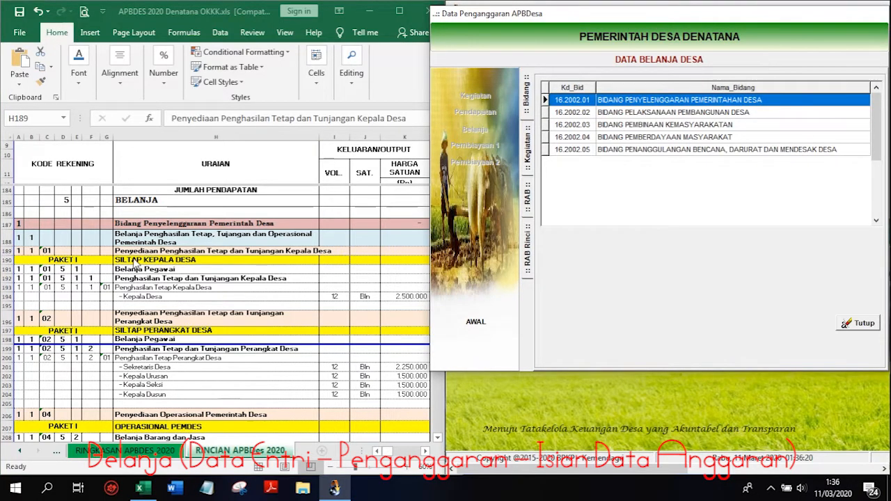
double_click(699, 103)
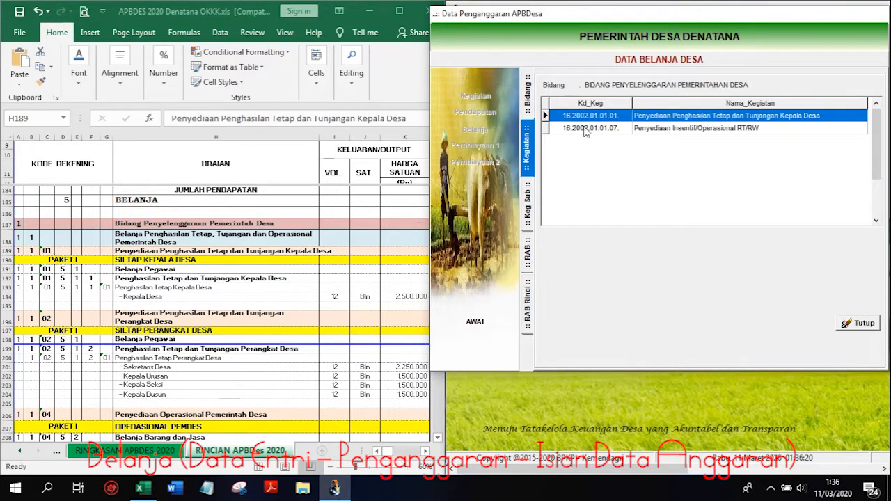
Open the activity Penyediaan Penghasilan Tetap dan Tunjangan Kepala Desa and its sub-activity SILTAP KEPALA DESA, following worksheet rows 189 and 190.
click(184, 251)
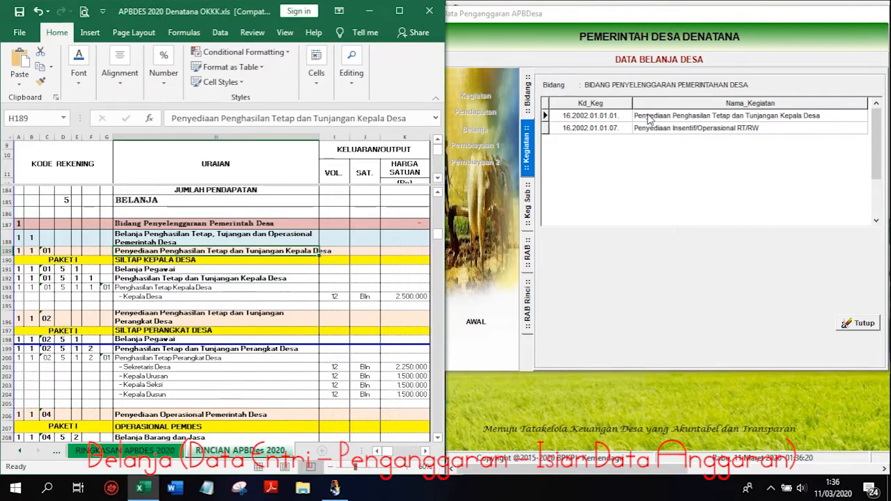
click(679, 117)
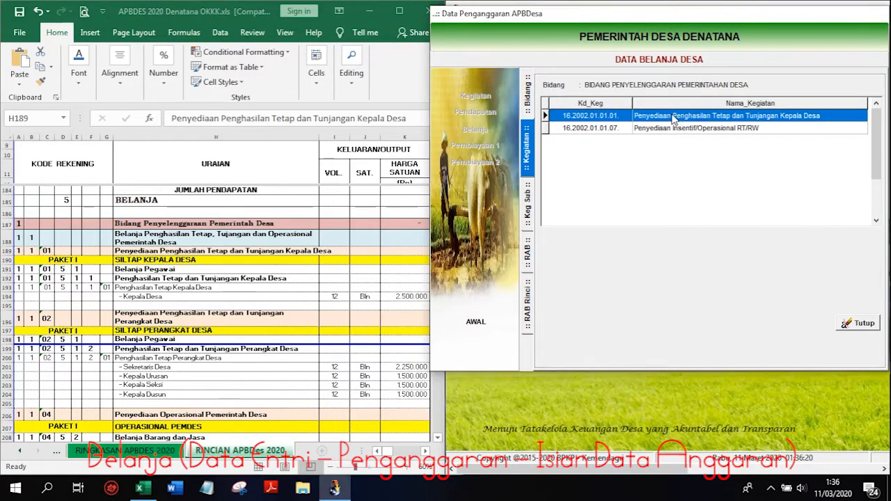
click(231, 252)
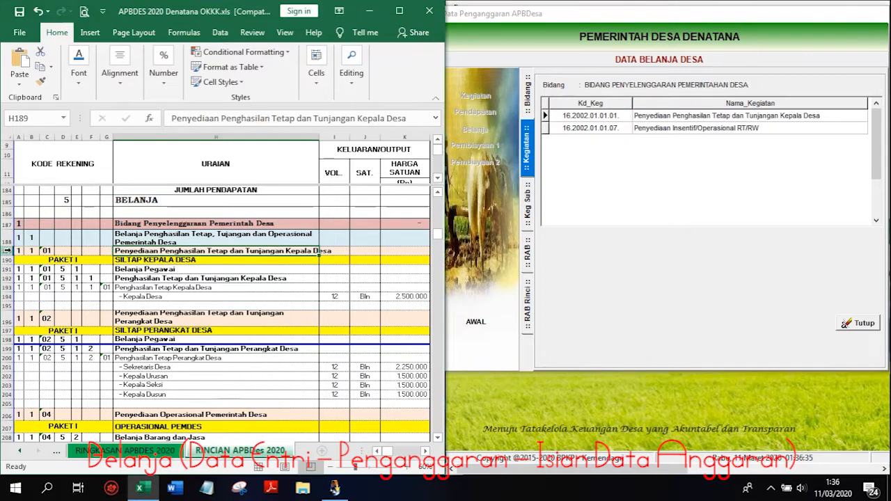
click(7, 251)
double_click(674, 117)
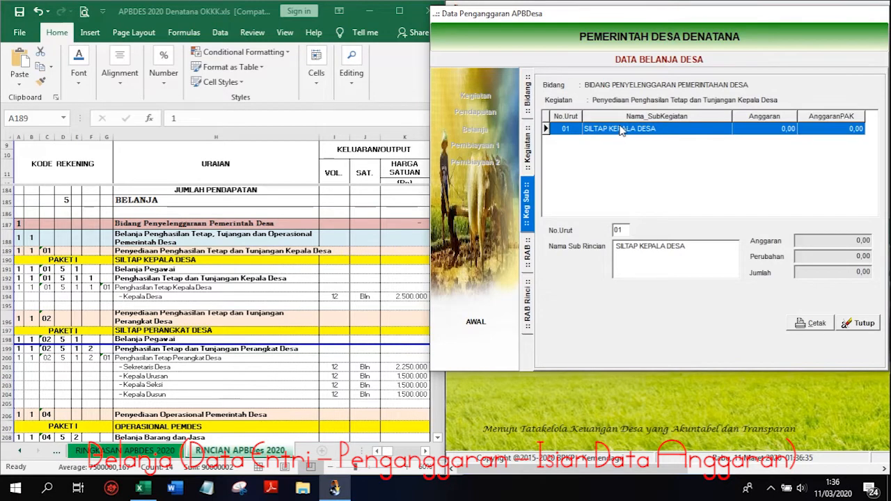
click(39, 265)
click(7, 260)
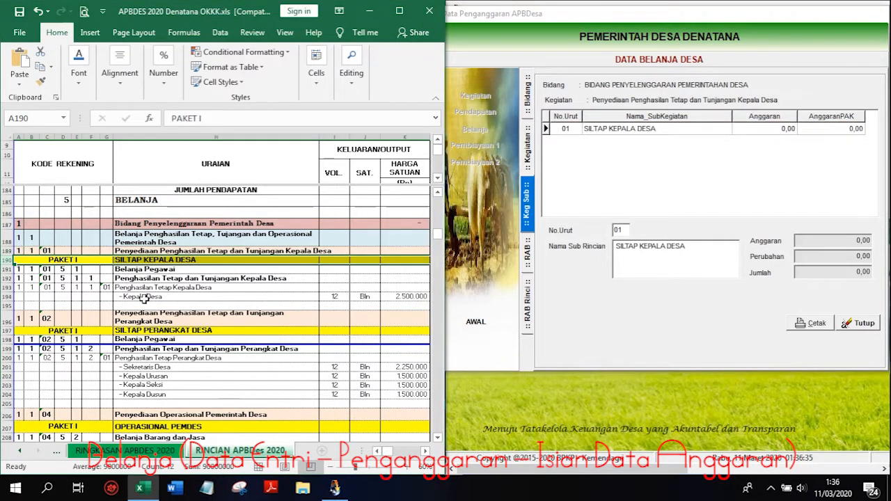
double_click(653, 129)
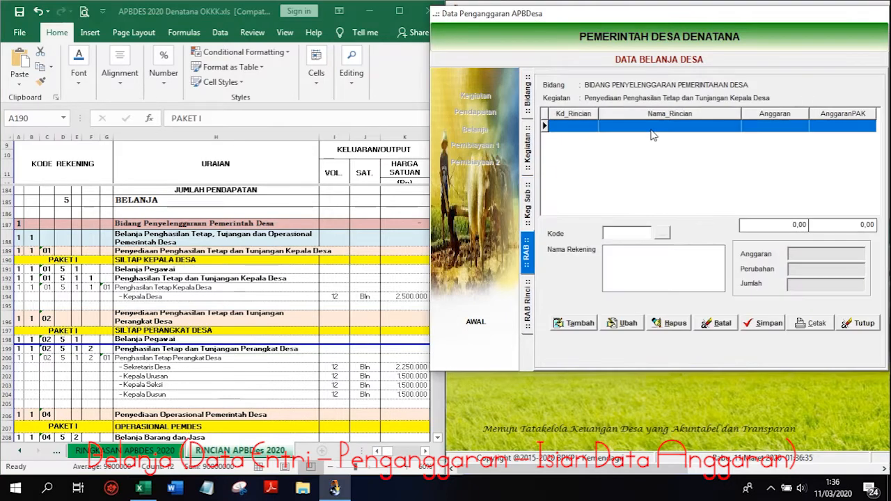
Add and save spending account 5.1.1.01 Penghasilan Tetap Kepala Desa under Belanja Pegawai, following worksheet rows 191 to 193.
click(165, 298)
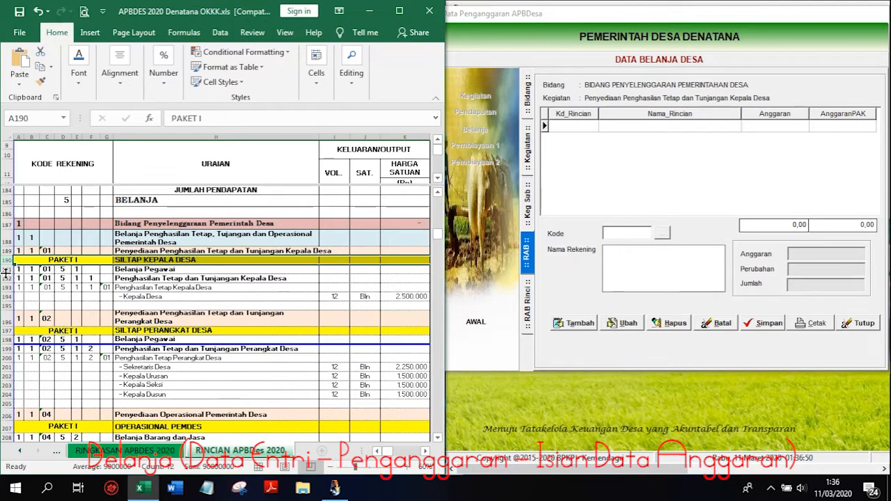
drag(9, 270, 10, 288)
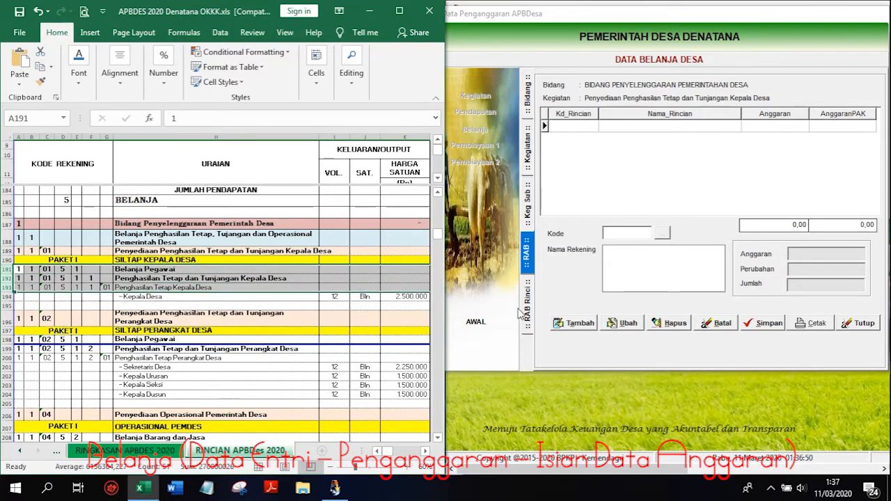
click(583, 327)
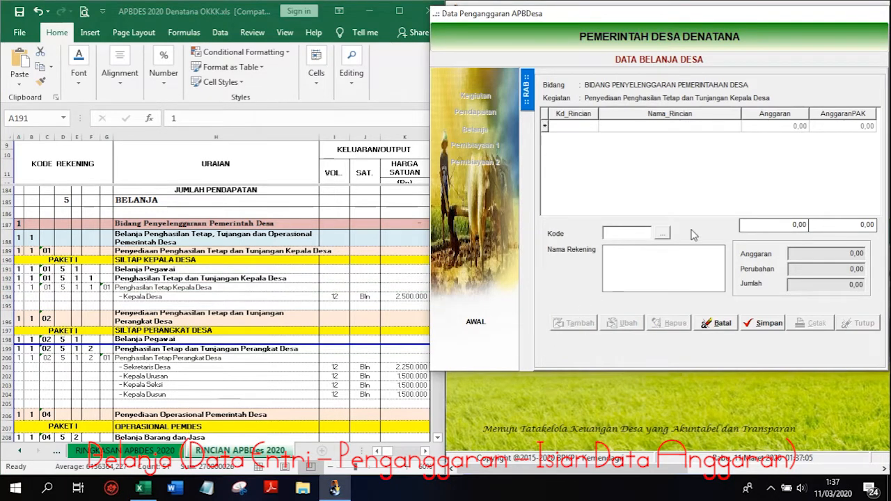
click(665, 234)
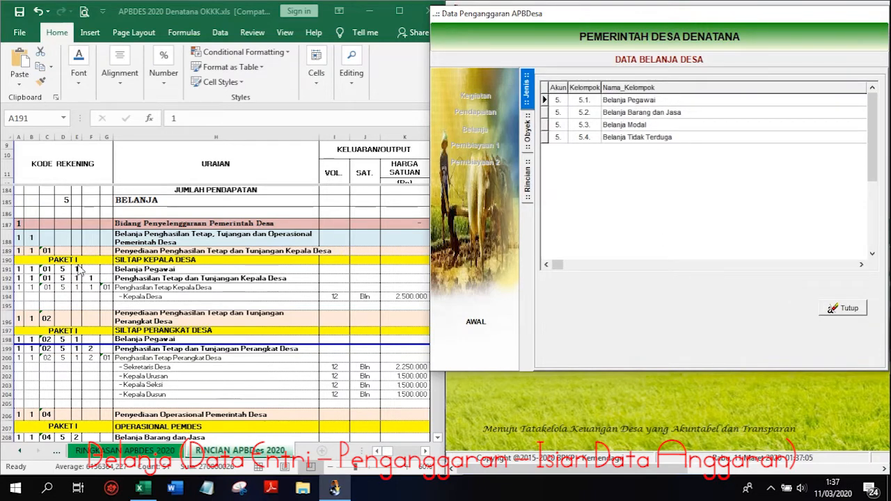
click(124, 289)
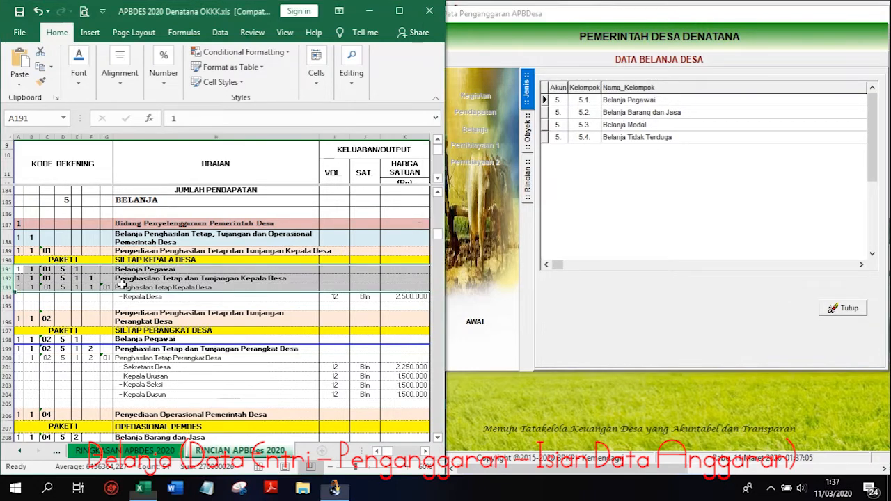
double_click(648, 102)
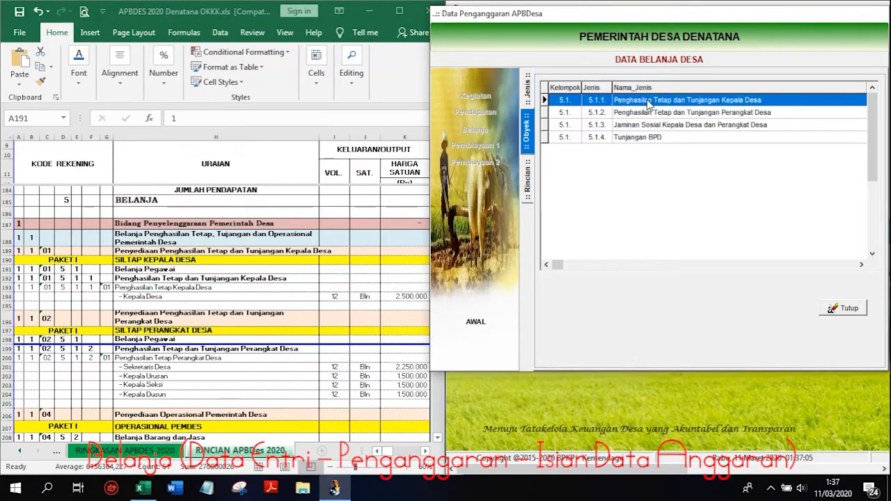
click(111, 282)
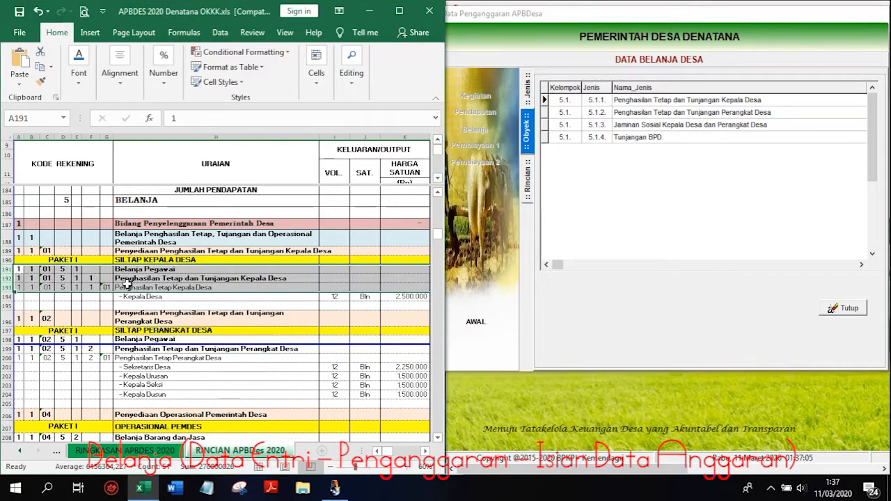
double_click(707, 102)
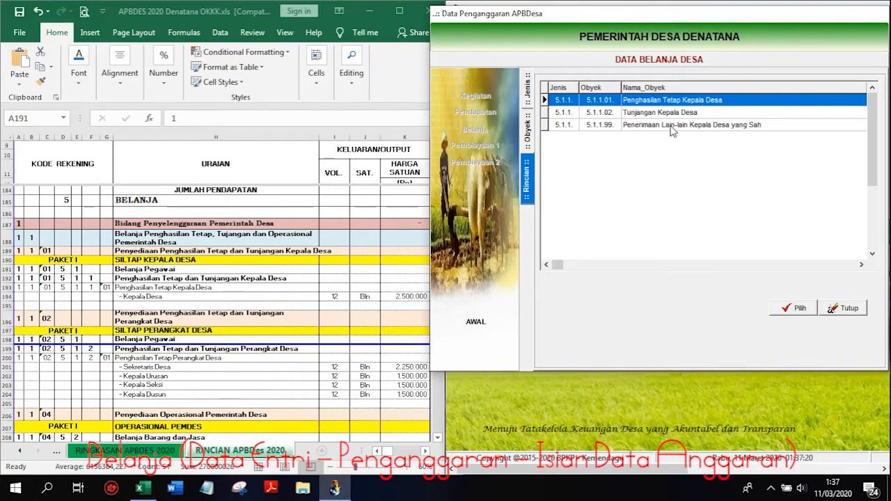
click(791, 307)
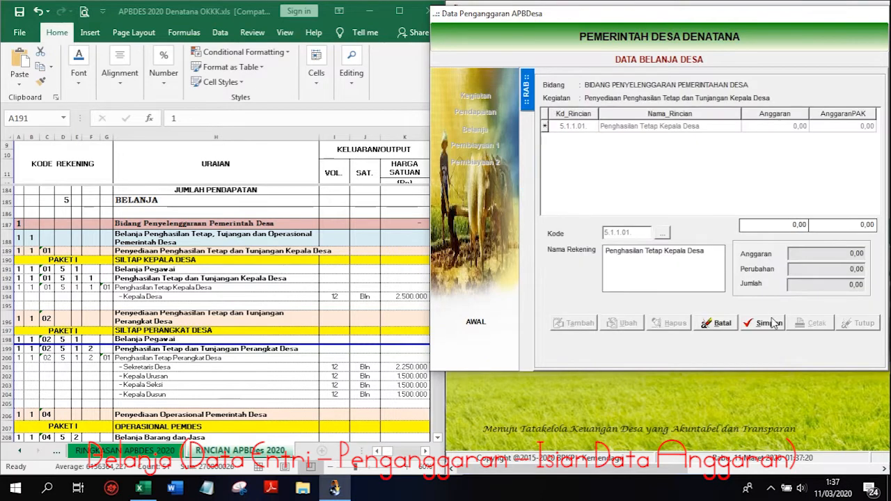
click(770, 324)
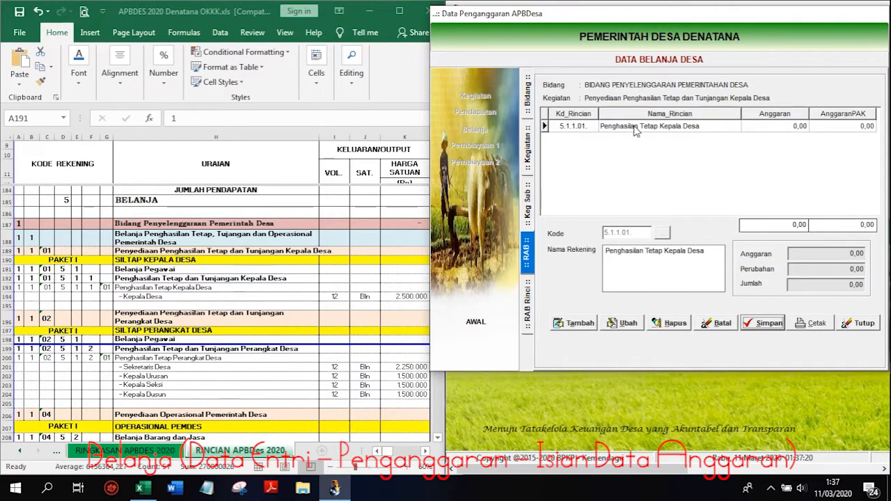
Add detail item 01 to the Penghasilan Tetap Kepala Desa account, copying its description Kepala Desa from worksheet cell H194.
click(677, 131)
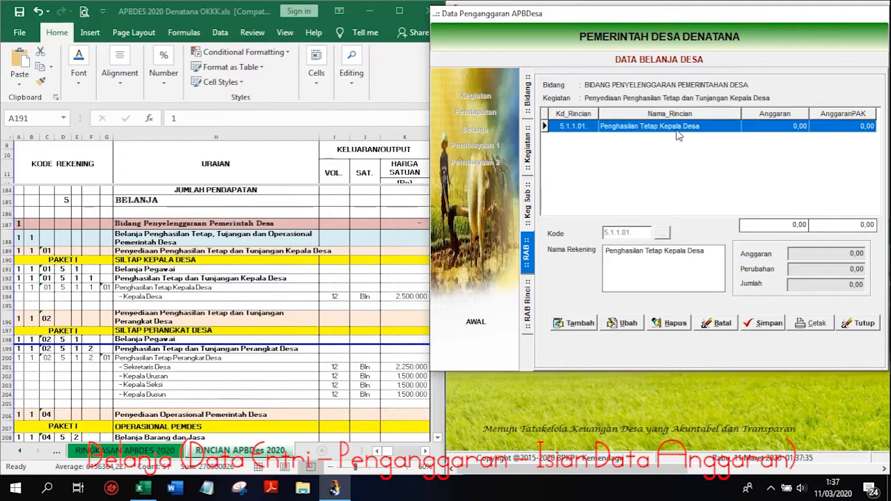
double_click(681, 132)
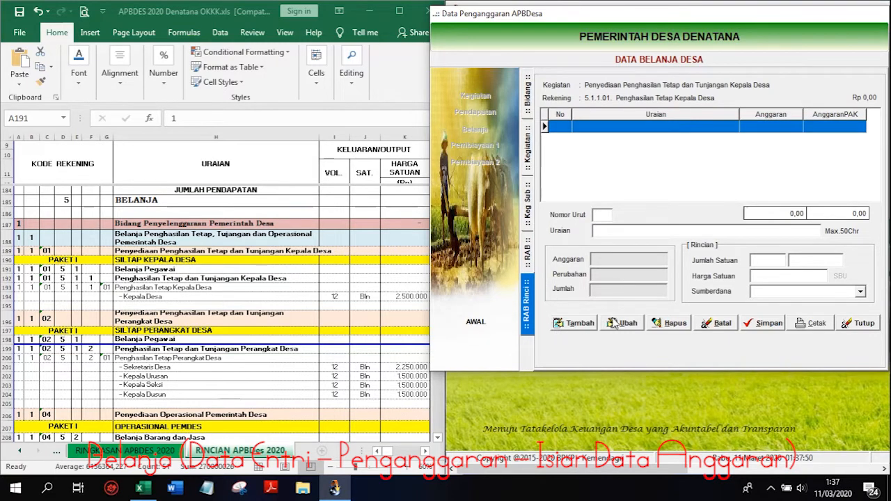
click(575, 329)
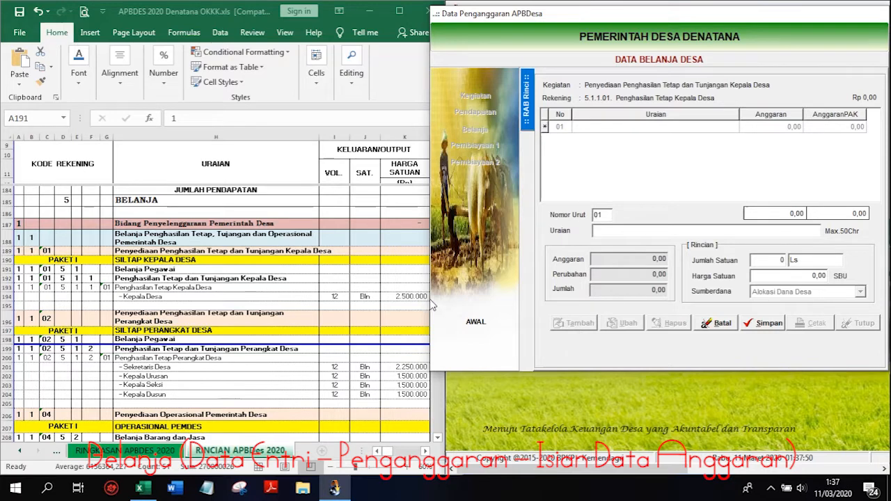
click(143, 304)
click(143, 296)
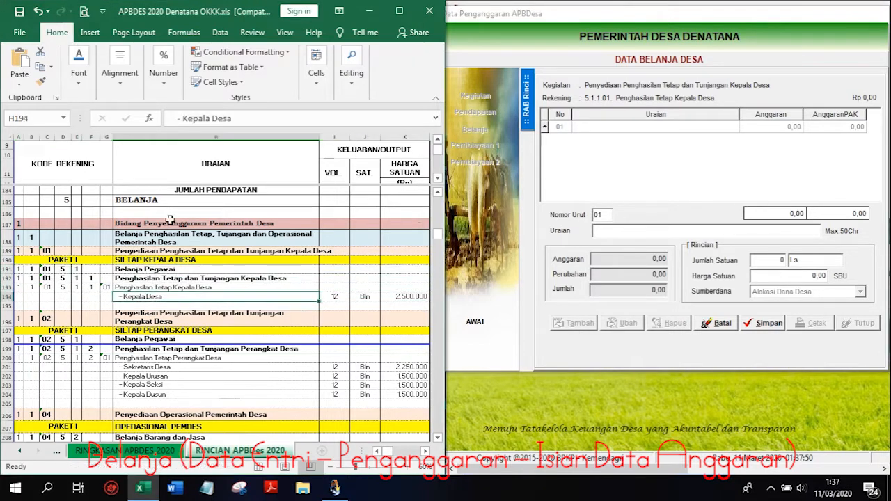
drag(182, 118, 242, 120)
key(ctrl+c)
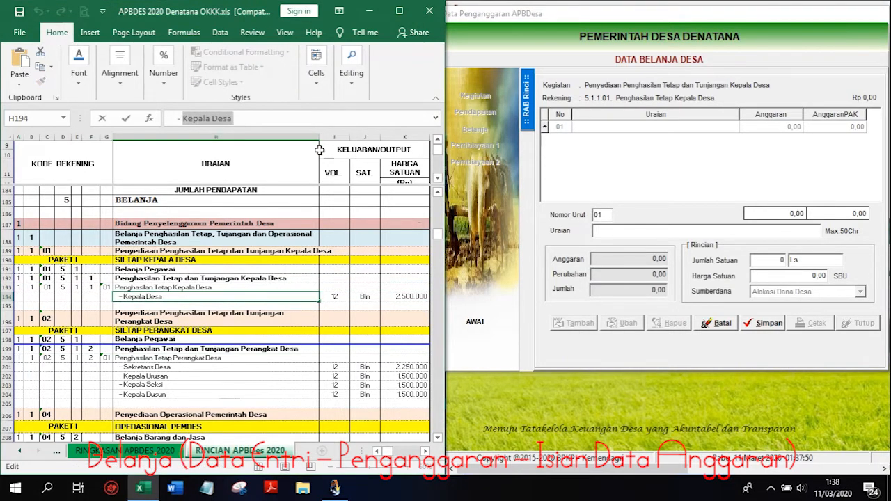
click(647, 229)
key(ctrl+v)
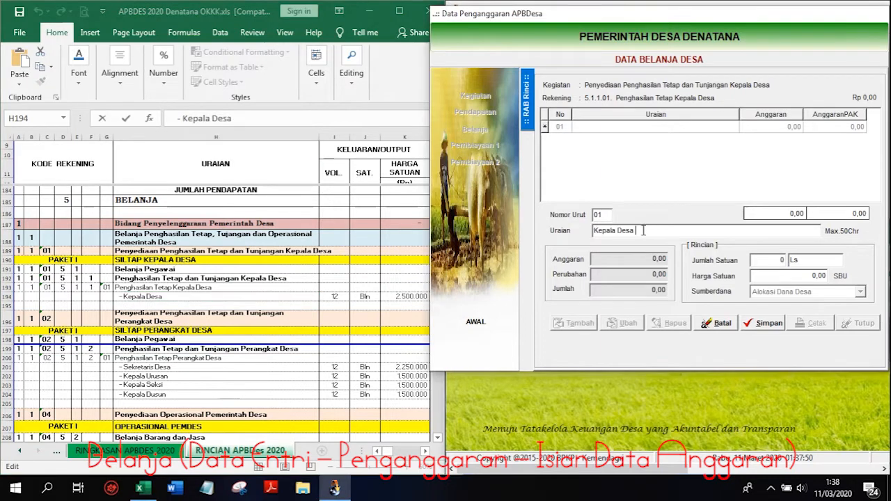
Give the Kepala Desa detail item a quantity of 12 bln and a unit price of 2500000, and save it.
click(334, 310)
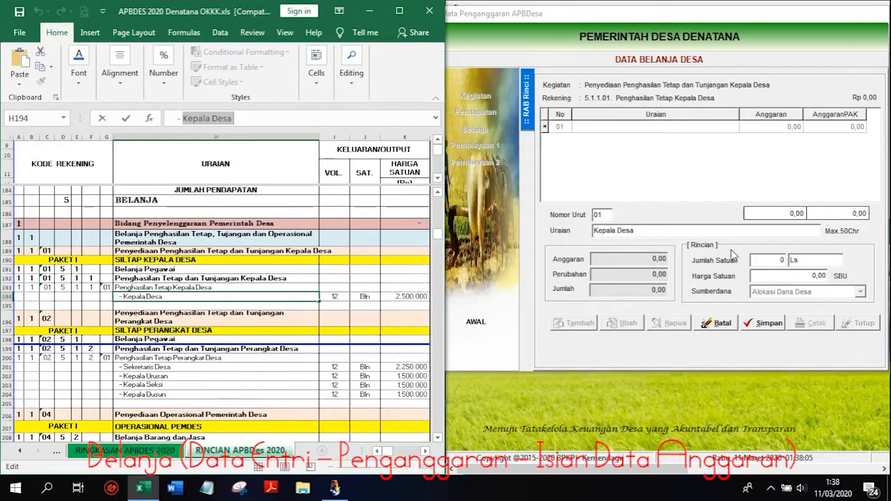
click(394, 296)
click(761, 261)
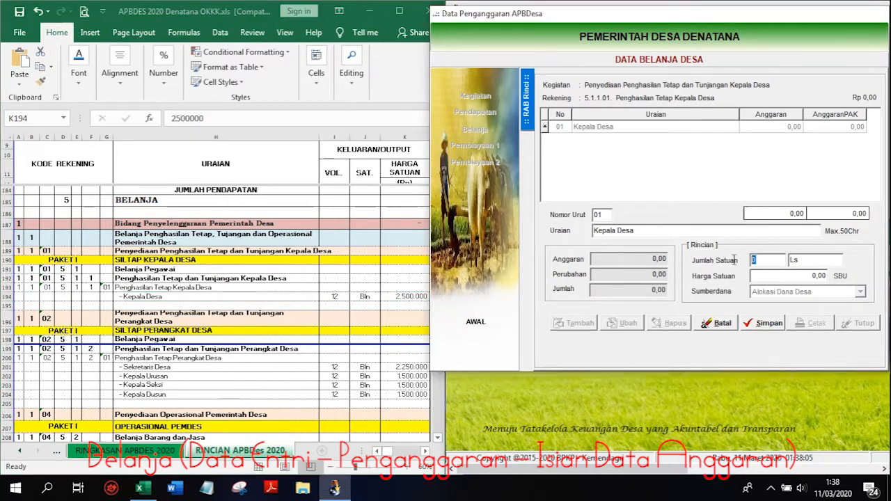
text(12)
key(Tab)
text(b)
click(798, 277)
text(2500000)
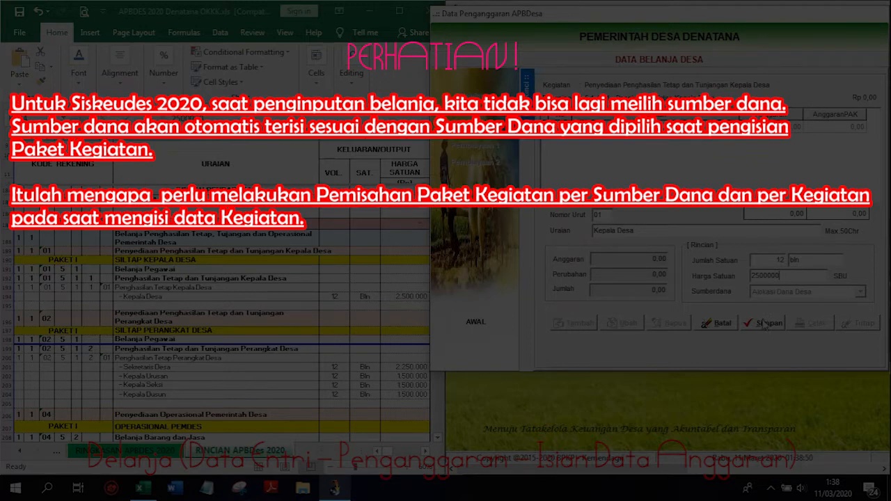
click(766, 324)
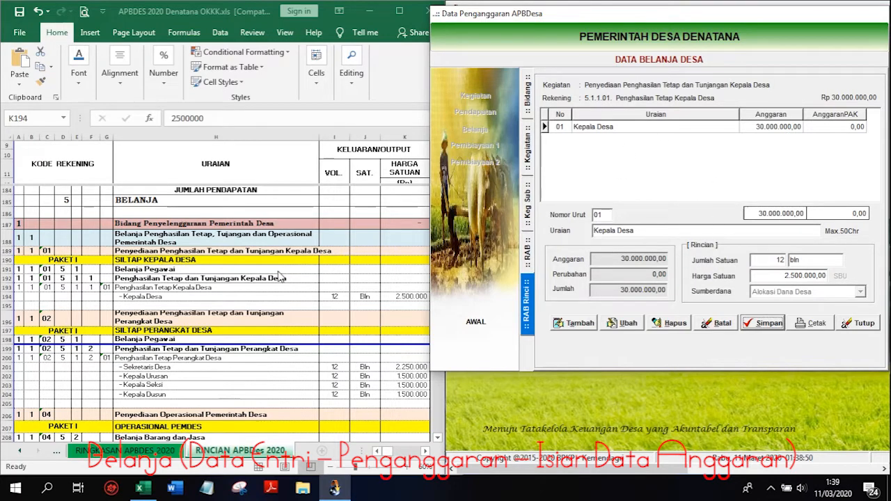
Locate Penyediaan Insentif/Operasional RT/RW in worksheet row 301 and list the activities of Bidang Penyelenggaran Pemerintahan Desa in the spending data.
click(227, 279)
scroll(226, 279, down, 3)
scroll(226, 279, down, 9)
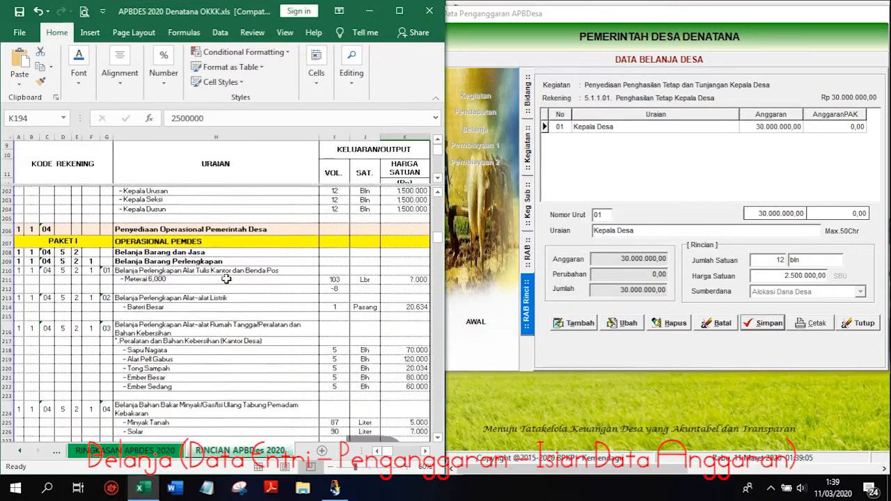
scroll(226, 279, down, 13)
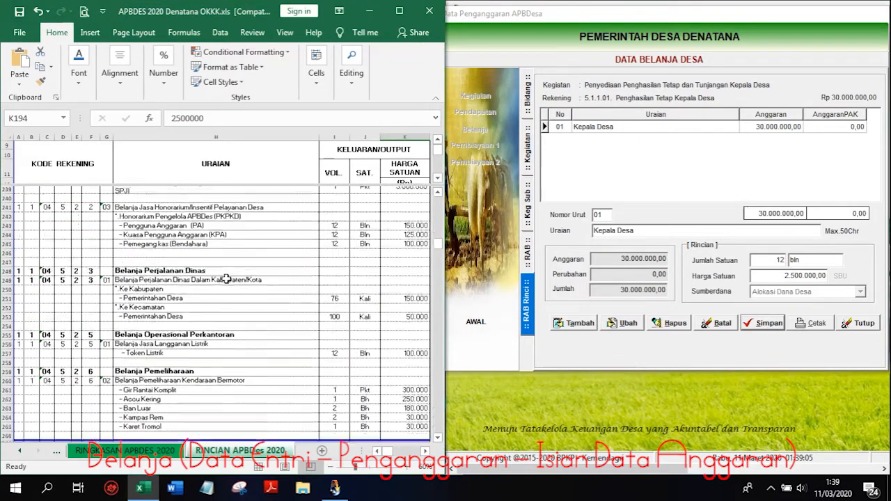
scroll(226, 279, down, 6)
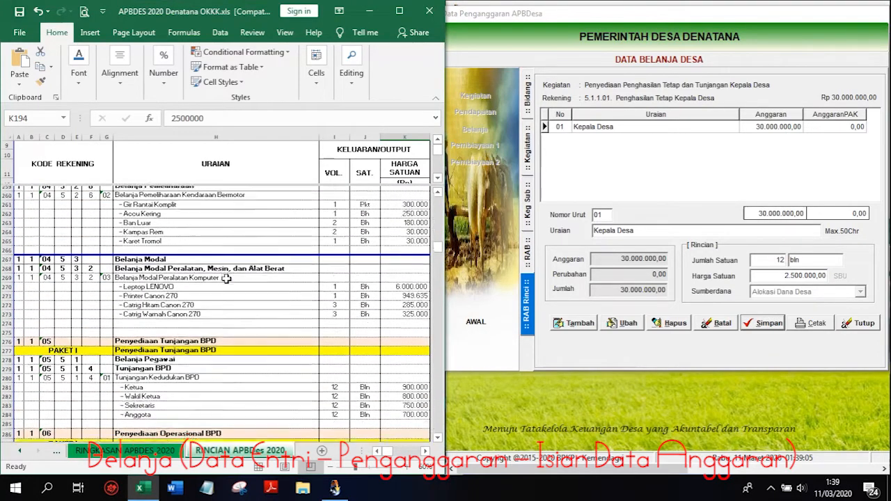
scroll(227, 279, down, 7)
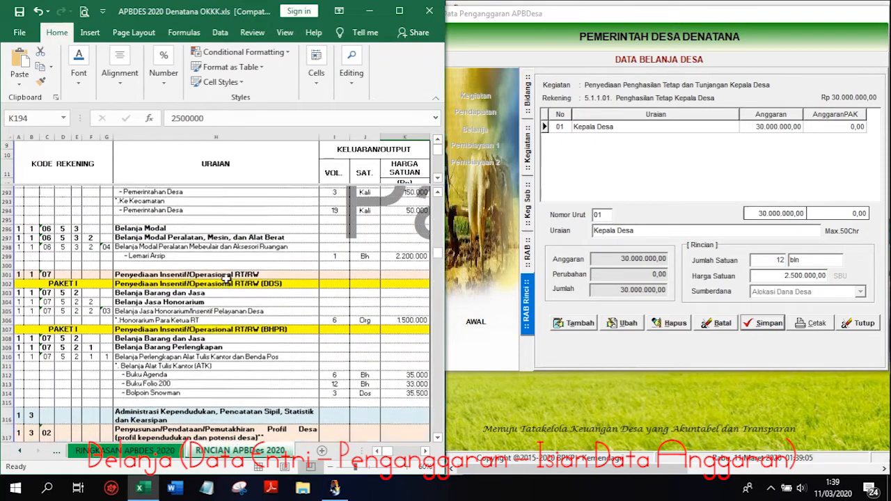
click(477, 96)
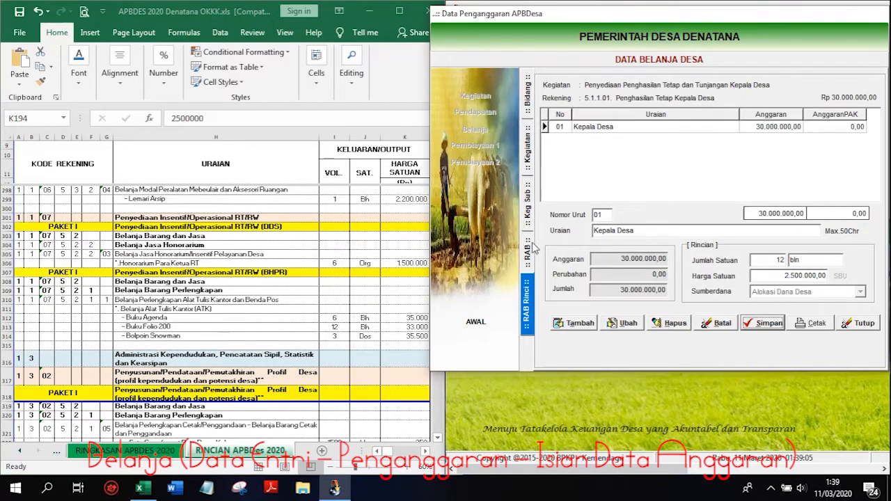
click(529, 89)
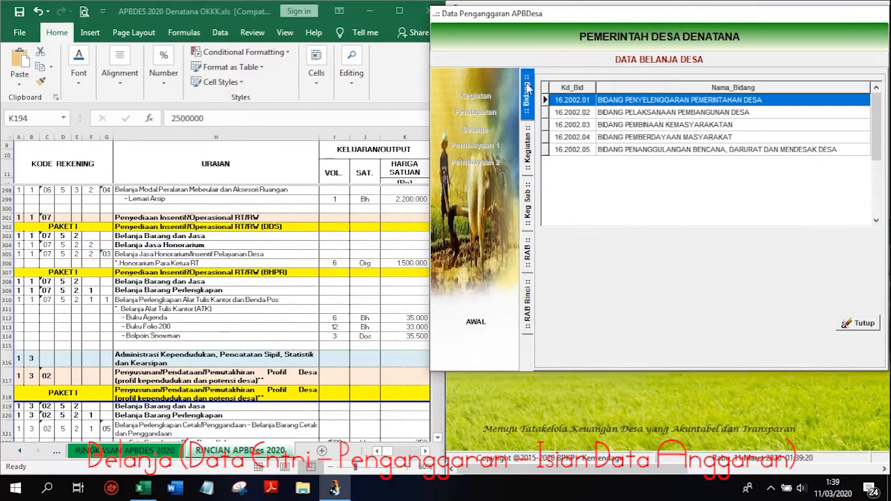
double_click(625, 101)
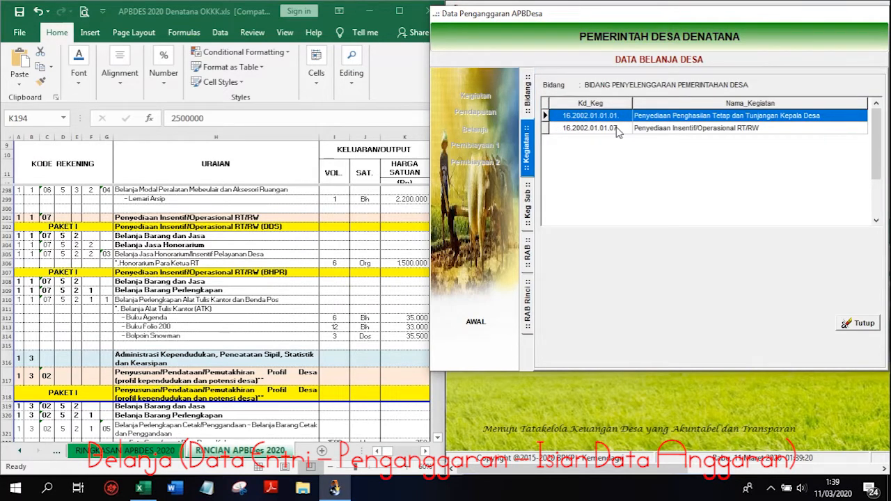
Open the activity Penyediaan Insentif/Operasional RT/RW and its sub-activity Penyediaan Insentif/Operasional RT/RW (DDS), marking the matching worksheet rows 302 to 306.
click(614, 130)
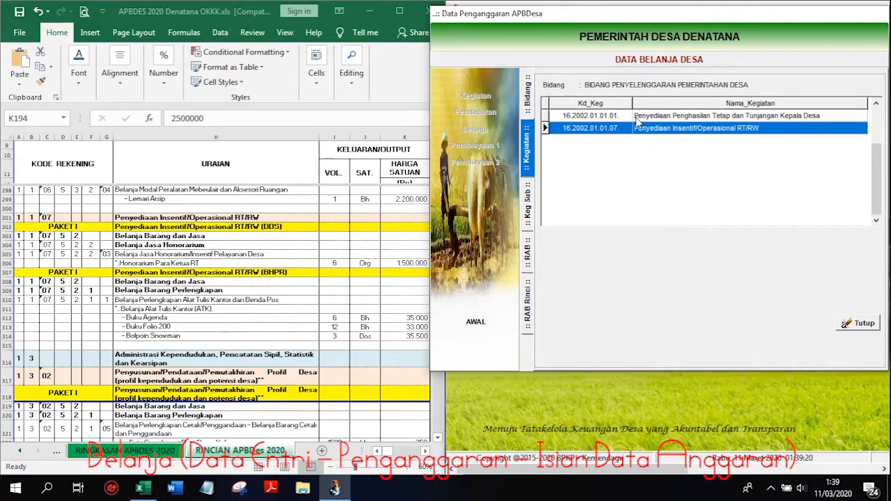
click(619, 117)
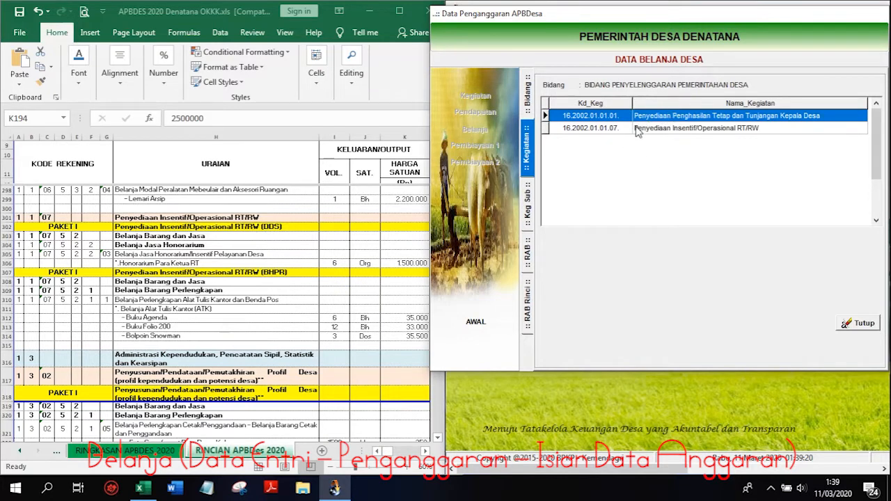
click(637, 131)
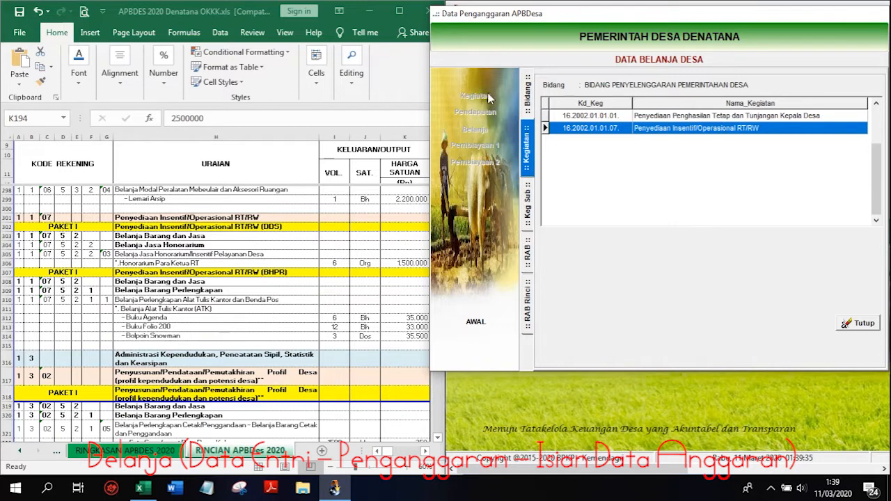
double_click(681, 131)
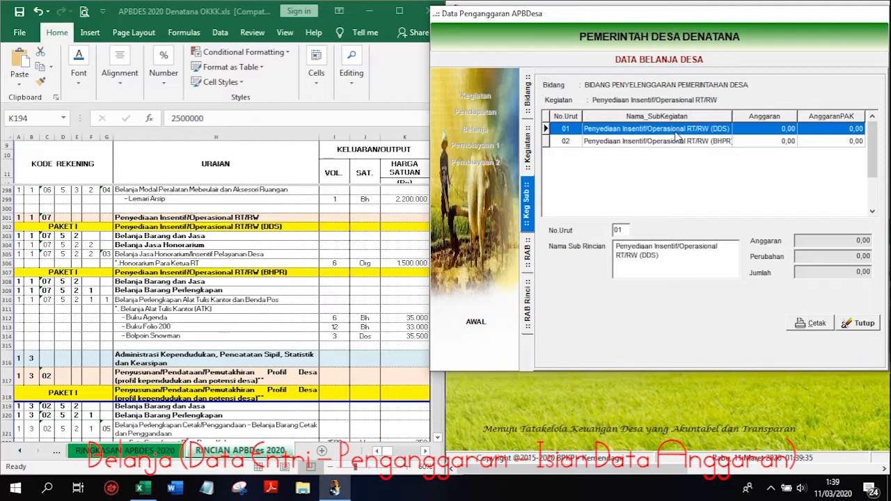
click(317, 227)
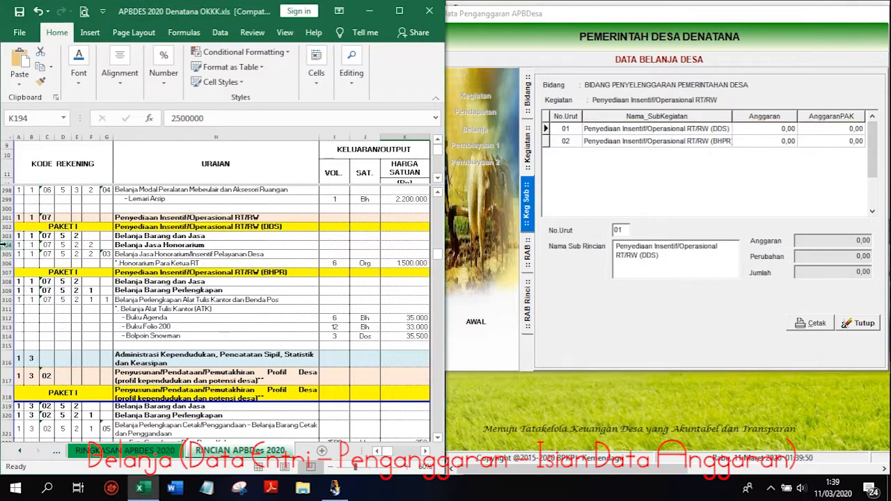
click(4, 227)
drag(3, 227, 16, 264)
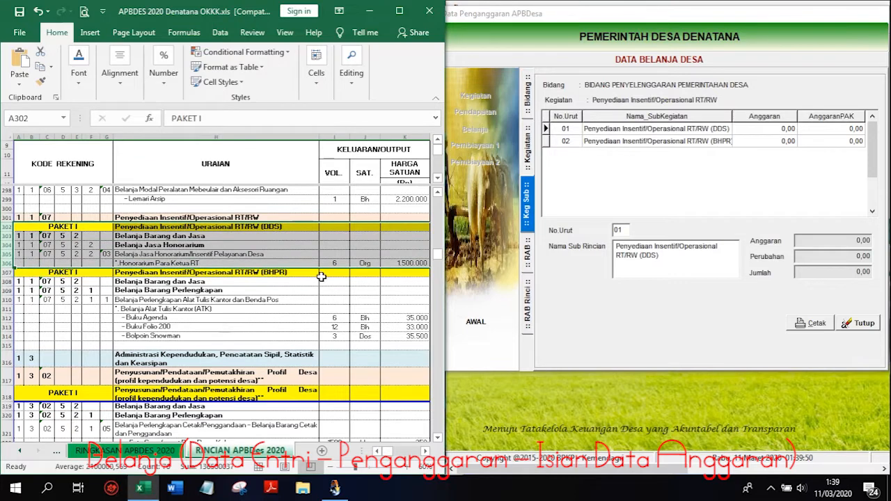
double_click(722, 129)
Add and save spending account 5.2.2.03 Belanja Jasa Honorarium/Insentif Pelayanan Desa under Belanja Barang dan Jasa, following worksheet rows 303 to 305.
click(578, 324)
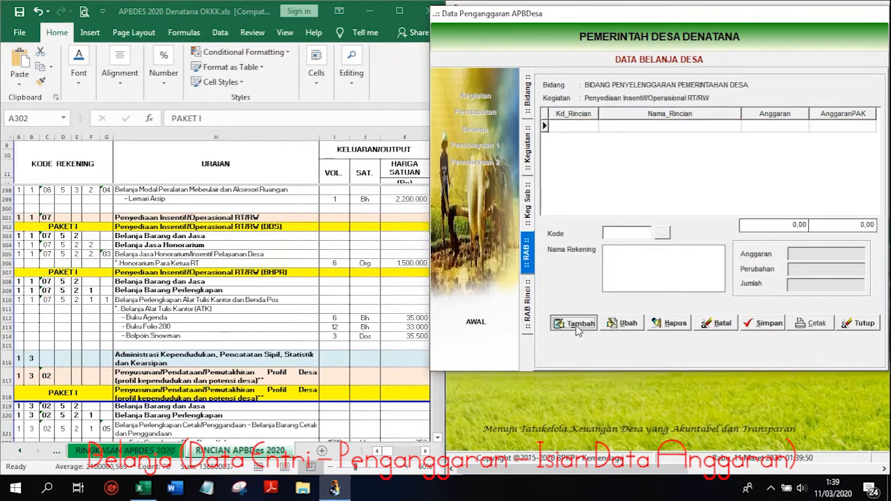
click(18, 258)
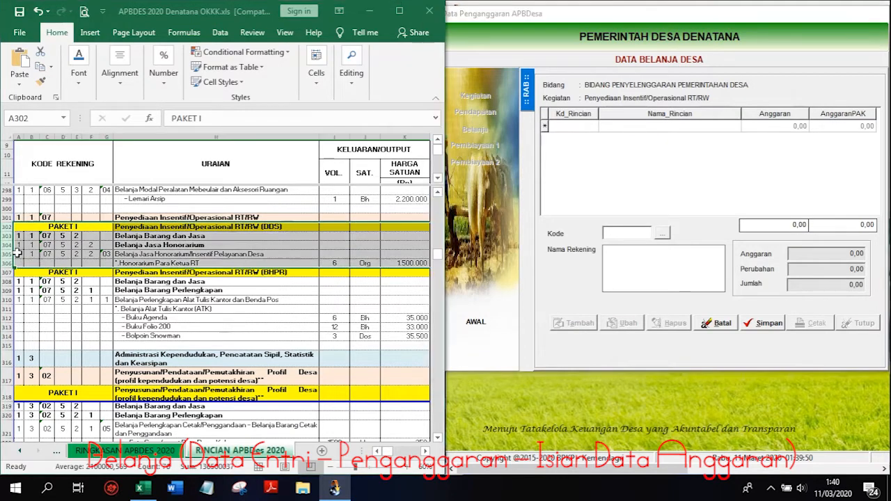
click(664, 234)
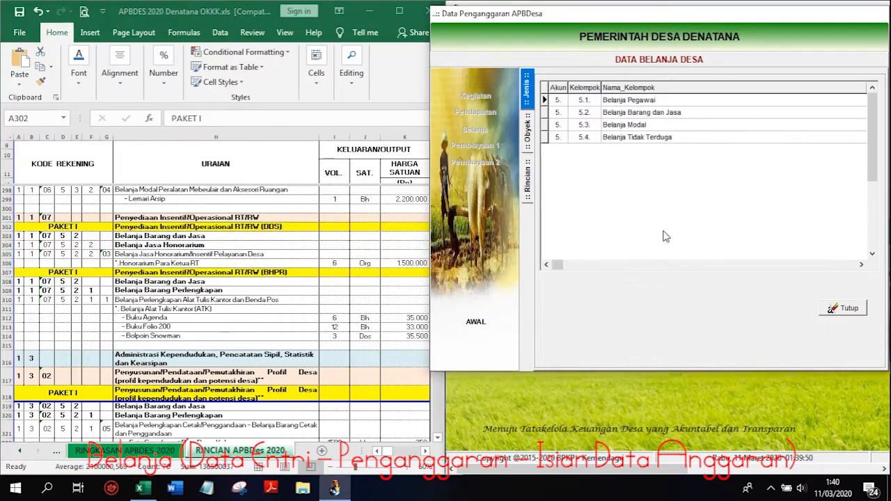
click(621, 113)
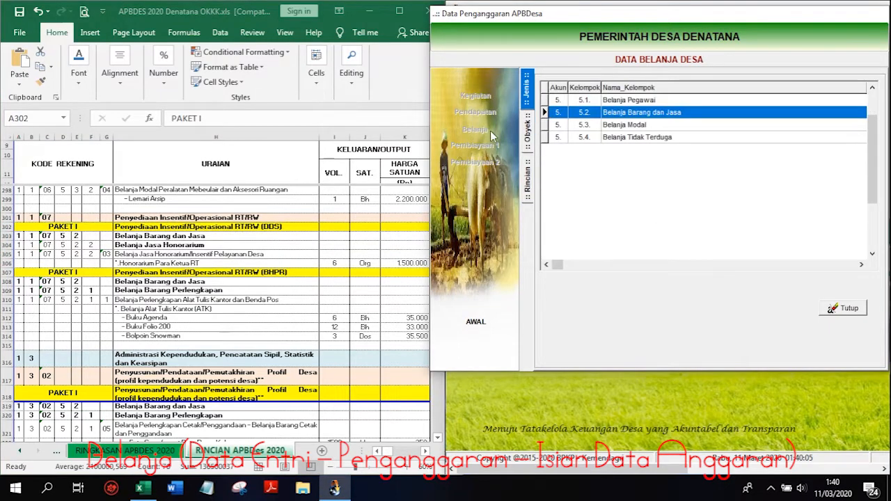
click(59, 246)
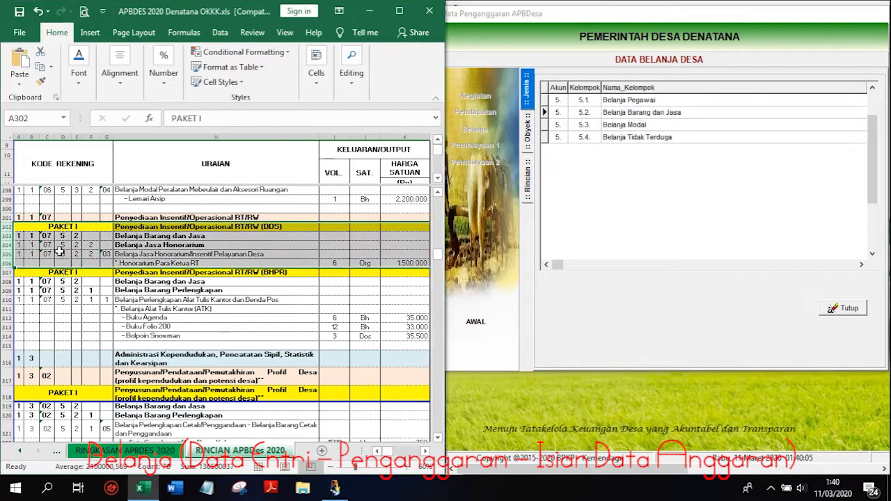
double_click(679, 113)
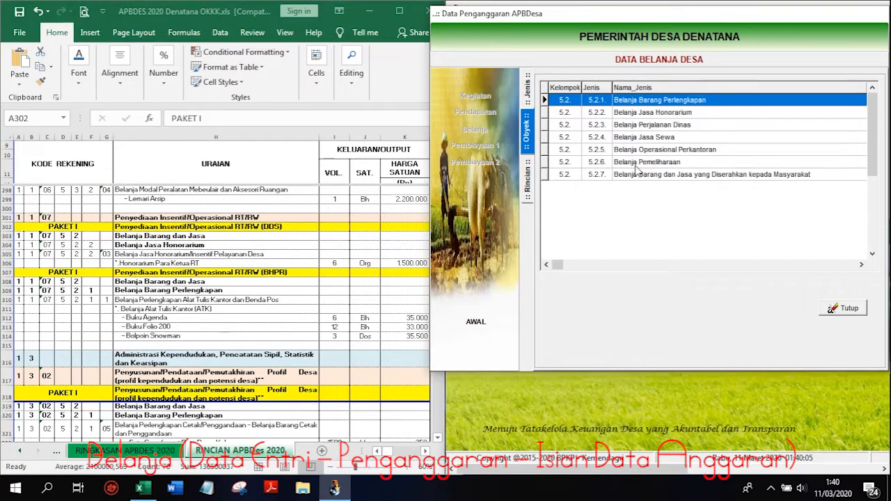
click(137, 289)
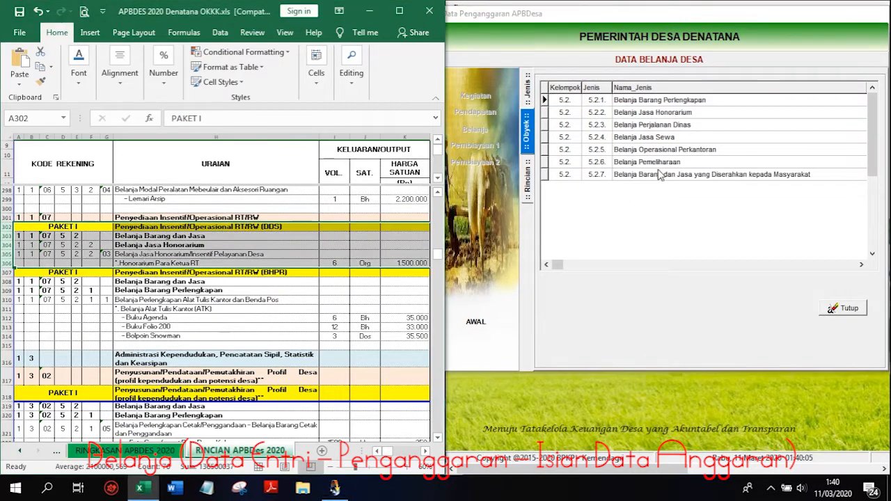
double_click(679, 114)
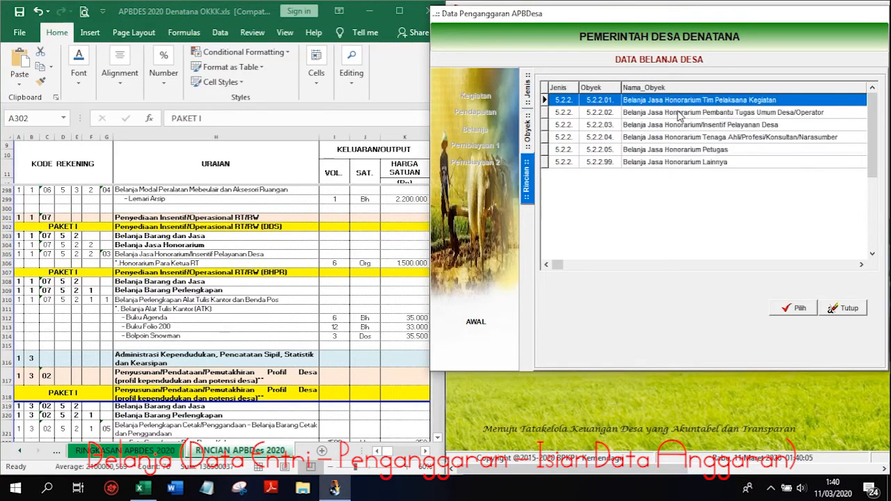
click(224, 236)
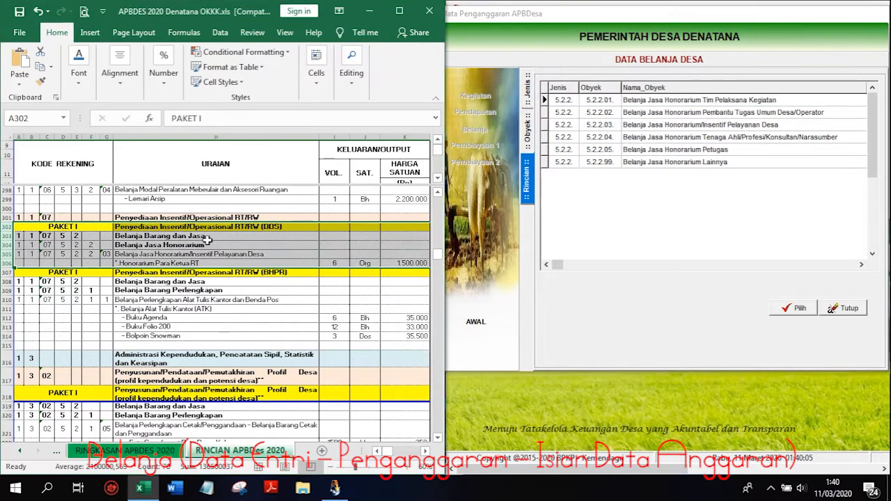
double_click(712, 125)
click(767, 327)
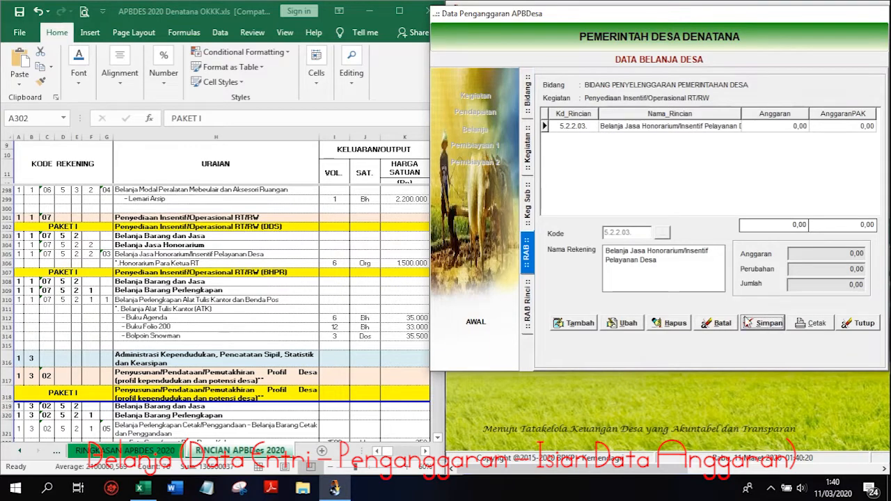
Add detail item 01 to account 5.2.2.03, copying its description Honorarium Para Ketua RT from worksheet cell H306.
double_click(672, 130)
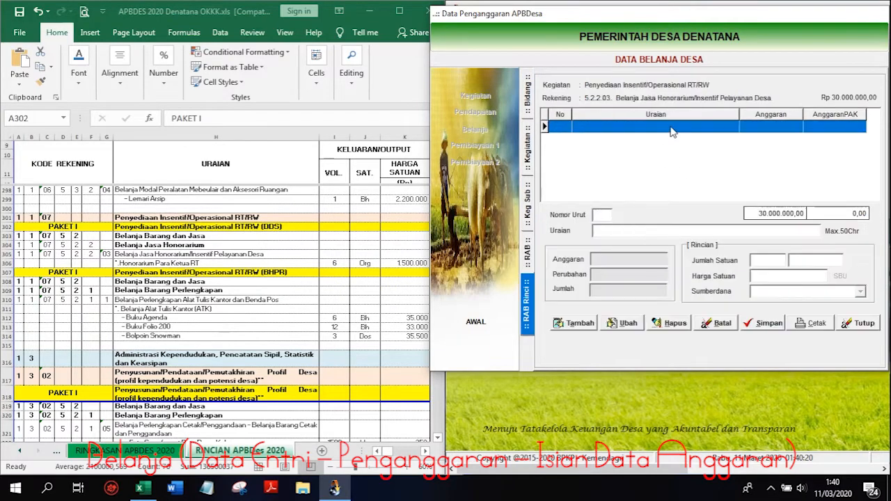
click(575, 325)
click(185, 263)
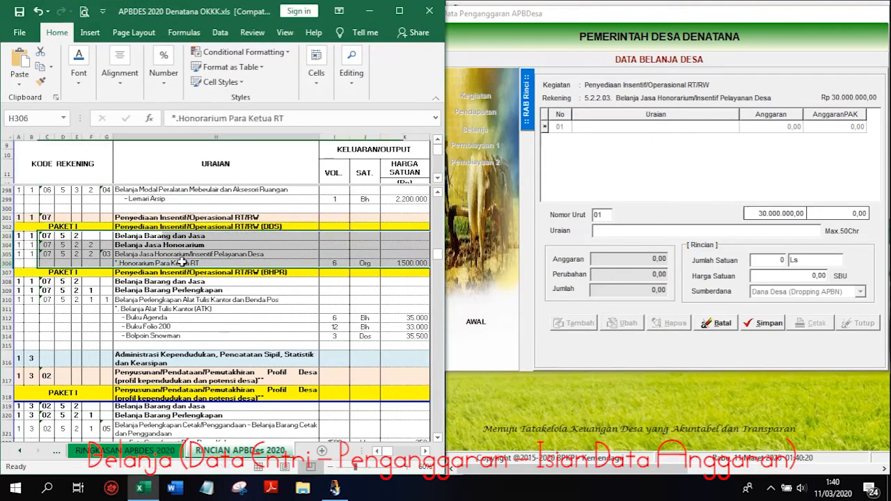
drag(179, 119, 286, 118)
key(ctrl+c)
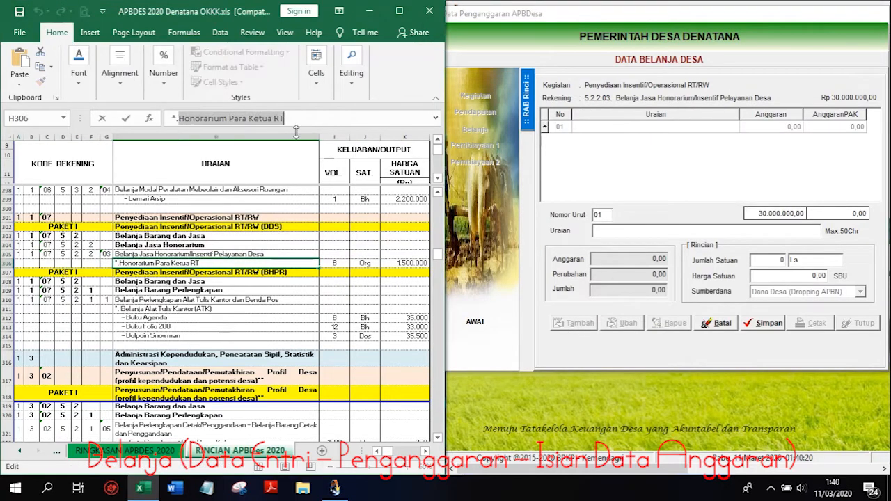
click(608, 229)
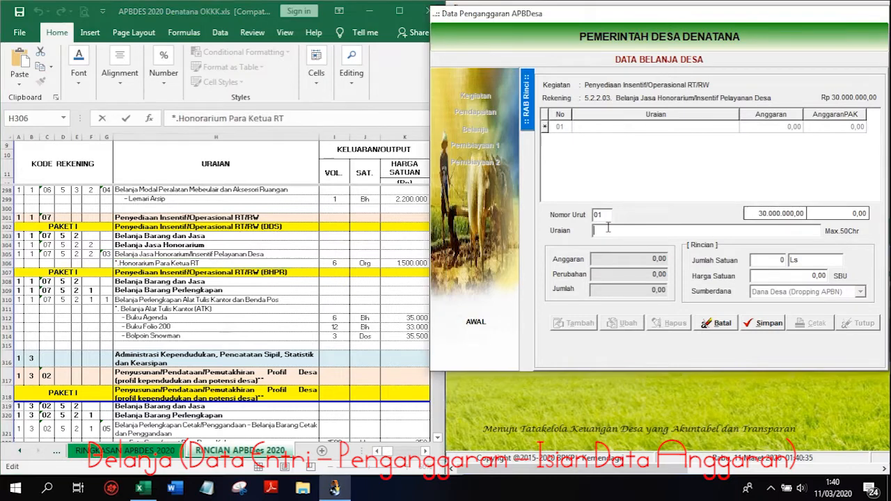
key(ctrl+v)
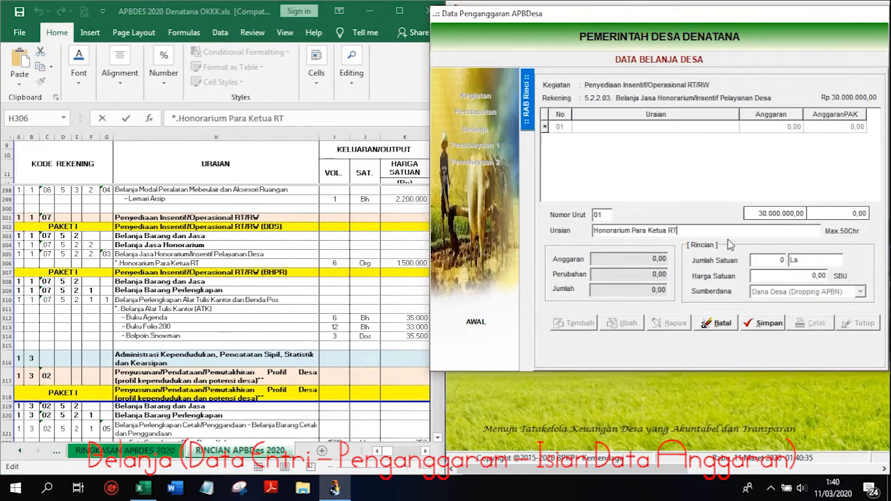
Set Honorarium Para Ketua RT to 6 org at a unit price of 1.500.000, following worksheet row 306, and save the item.
click(763, 262)
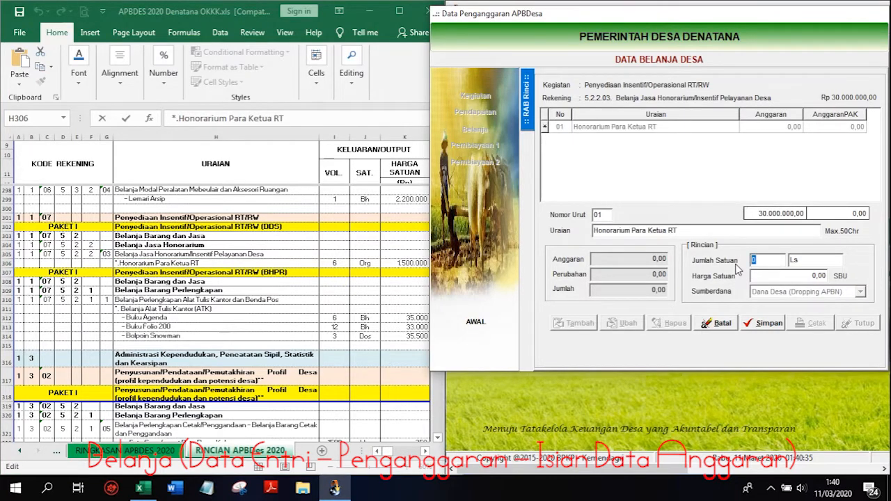
key(Tab)
click(390, 318)
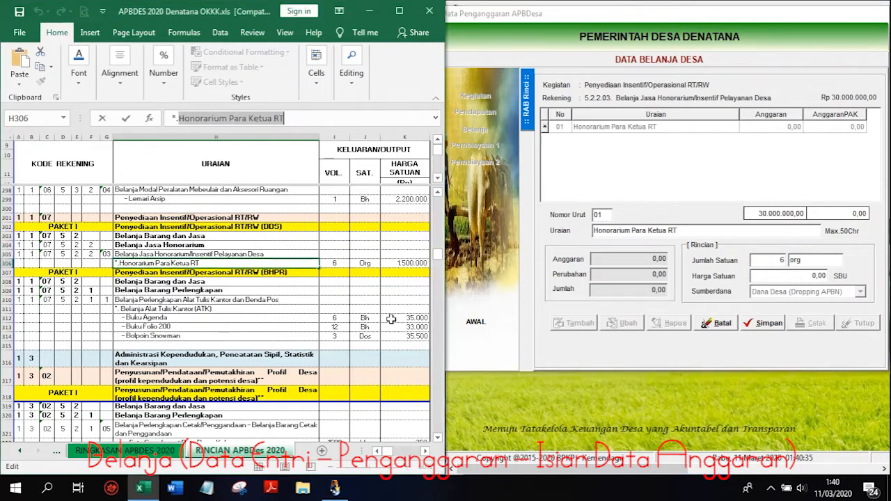
click(403, 264)
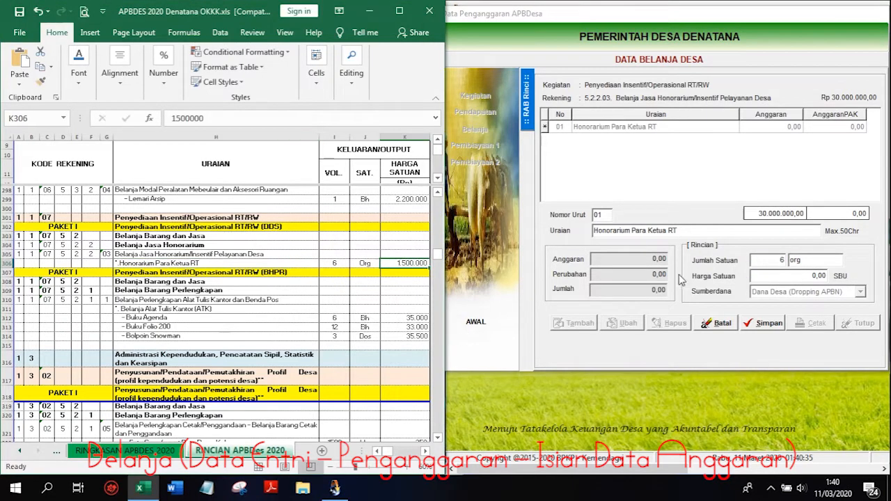
click(766, 275)
text(1.50)
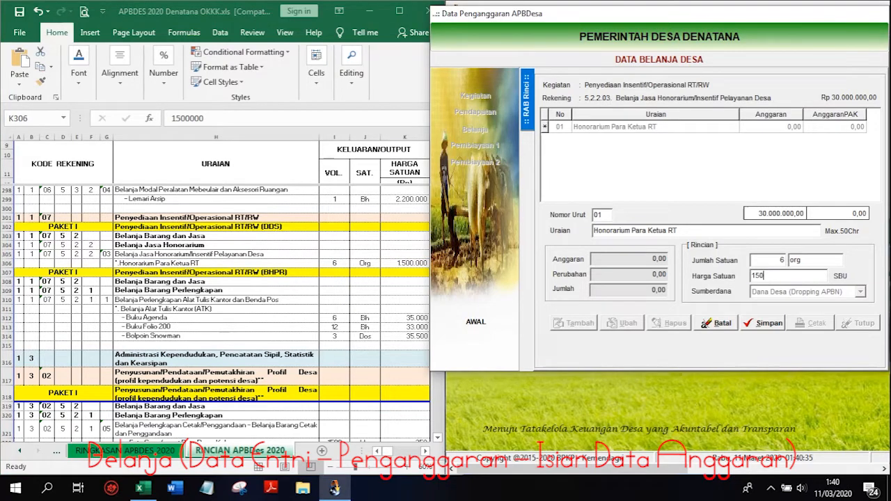
text(0.000)
click(764, 323)
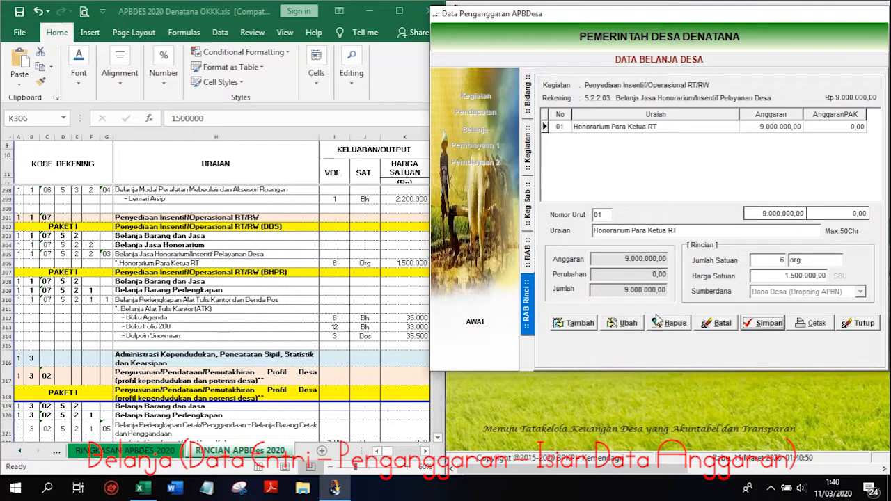
Return to the activity Penyediaan Insentif/Operasional RT/RW and open its sub-activity 02, Penyediaan Insentif/Operasional RT/RW (BHPR).
click(223, 279)
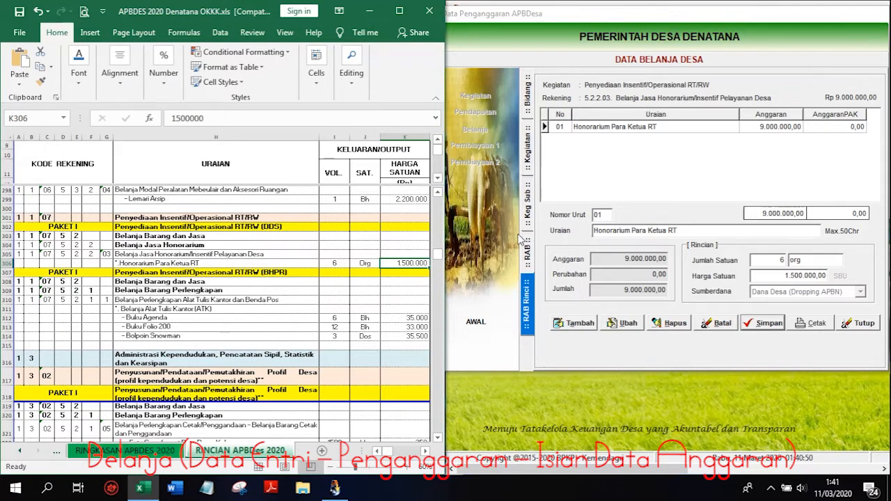
click(530, 154)
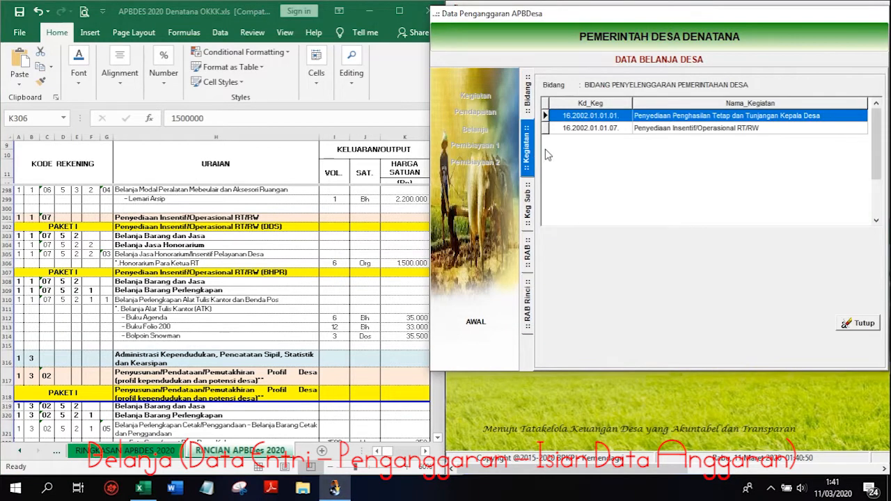
double_click(723, 129)
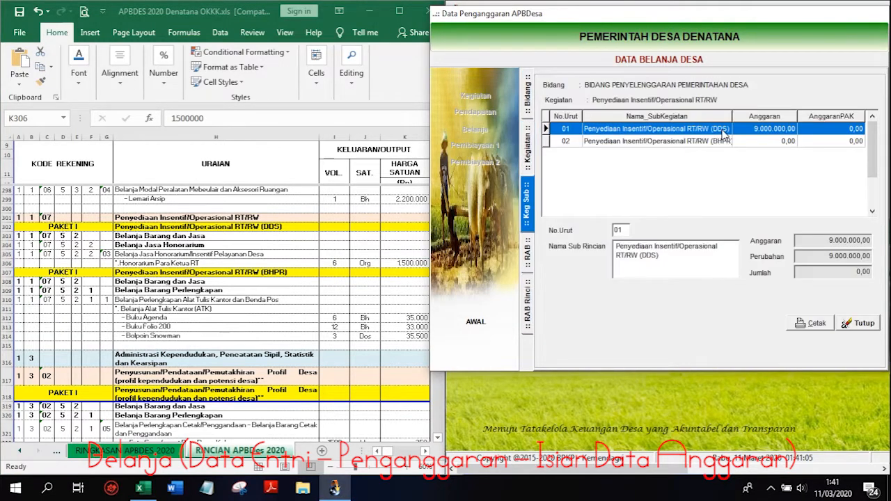
click(649, 142)
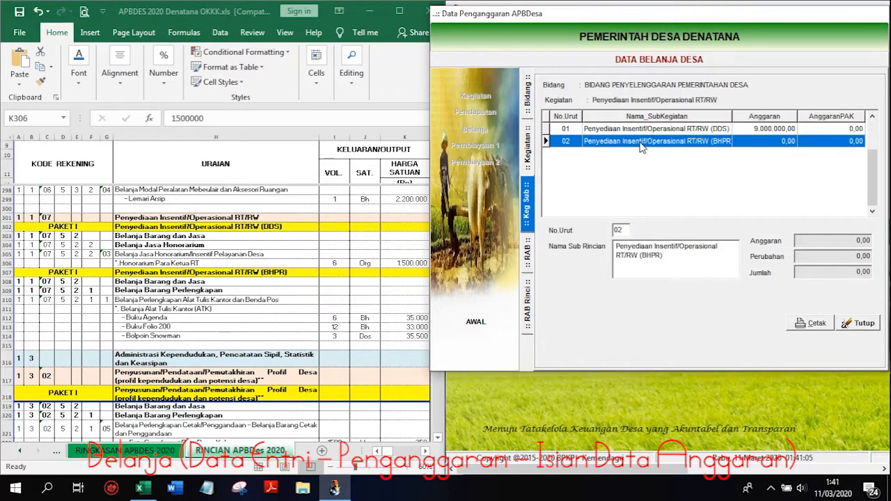
double_click(720, 145)
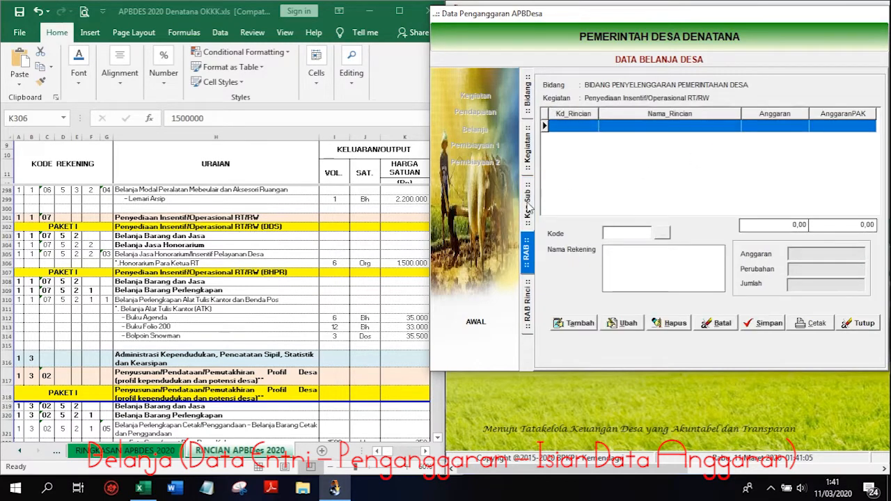
click(527, 208)
double_click(703, 144)
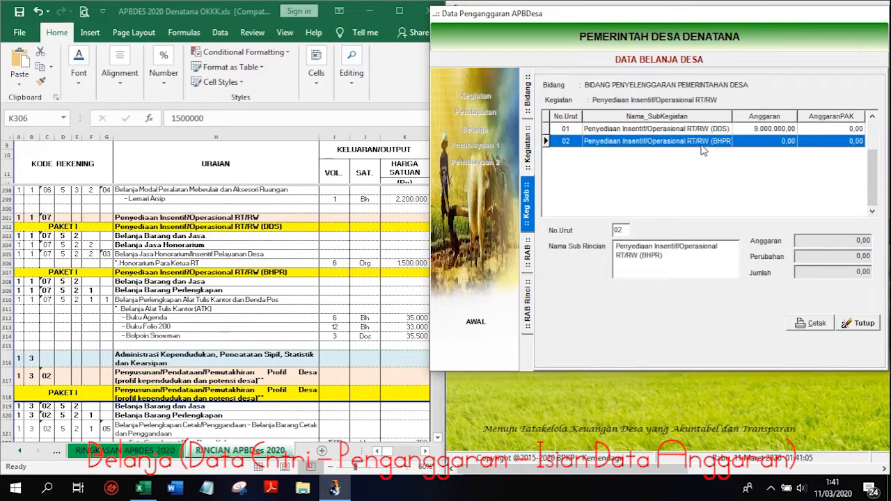
Start a new spending account with the account list open, and colour the text of the matching worksheet rows 308 to 310 red.
click(588, 325)
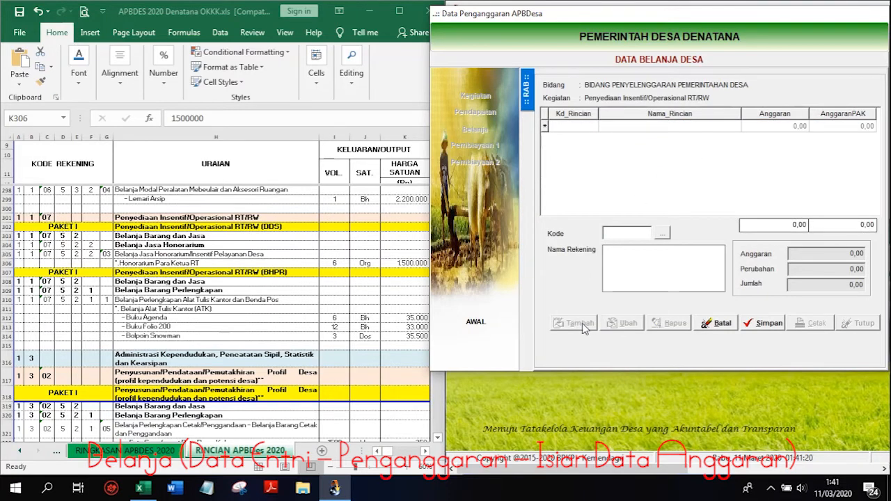
click(662, 236)
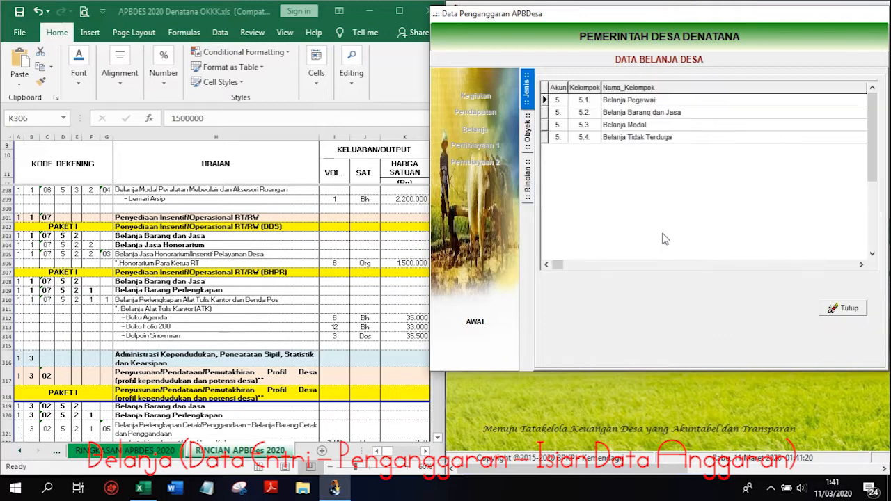
click(167, 331)
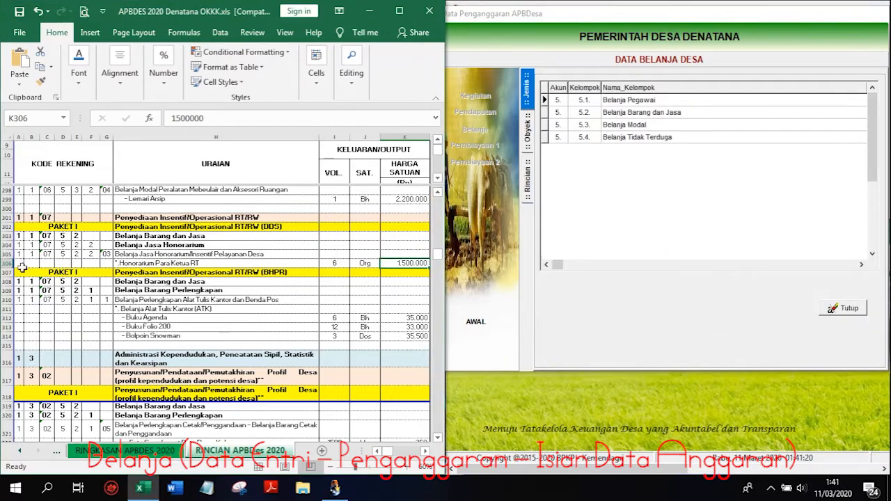
drag(6, 281, 25, 304)
click(78, 73)
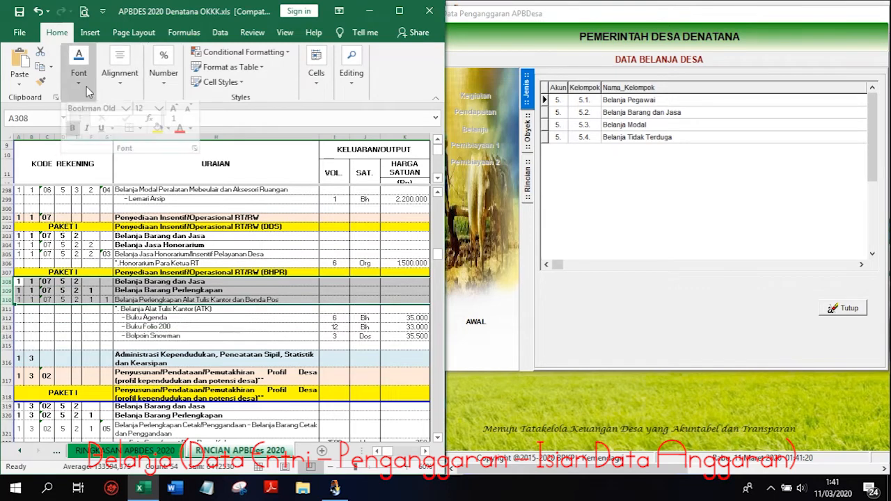
click(179, 136)
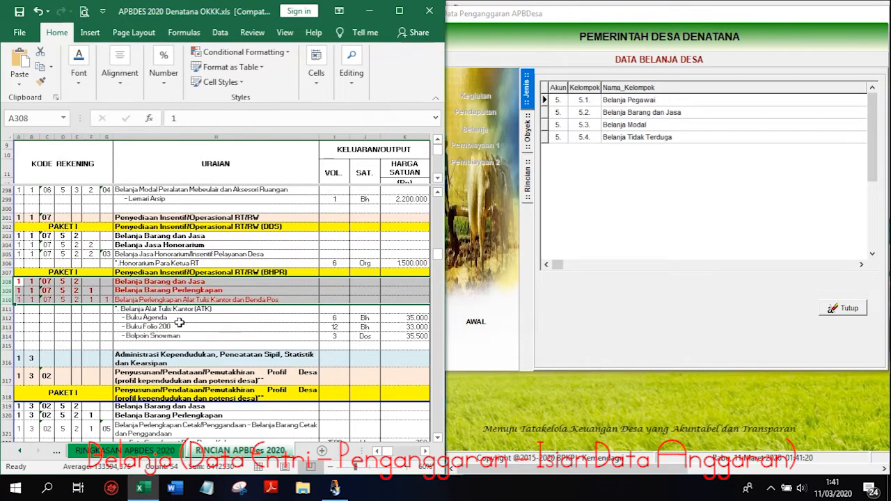
Choose account 5.2.1.01 Belanja Alat Tulis Kantor dan Benda Pos under Belanja Barang dan Jasa, Belanja Barang Perlengkapan, and save it.
double_click(631, 114)
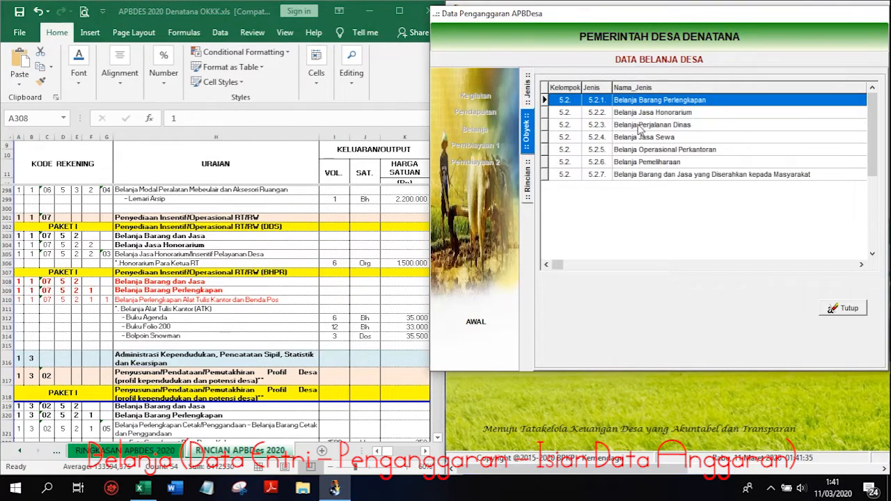
double_click(643, 103)
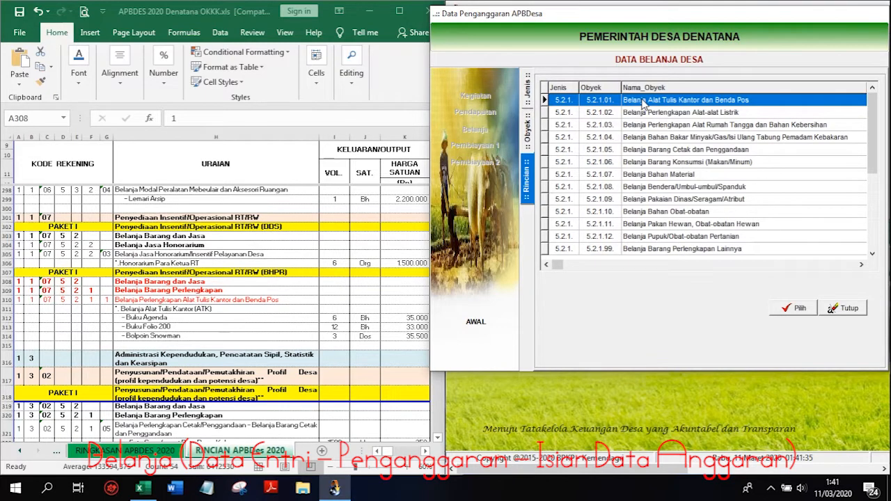
double_click(643, 100)
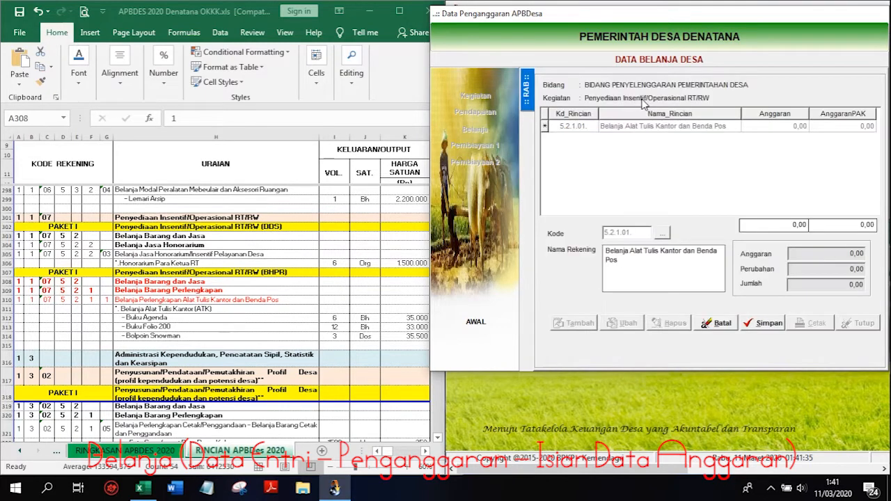
click(770, 324)
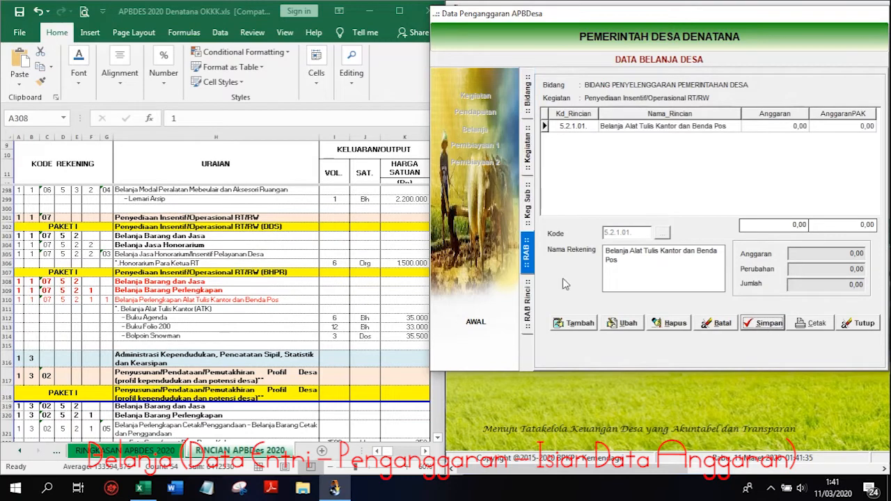
Start detail item 01 under account 5.2.1.01 and locate its heading and amounts in worksheet rows 311 and 312.
click(654, 129)
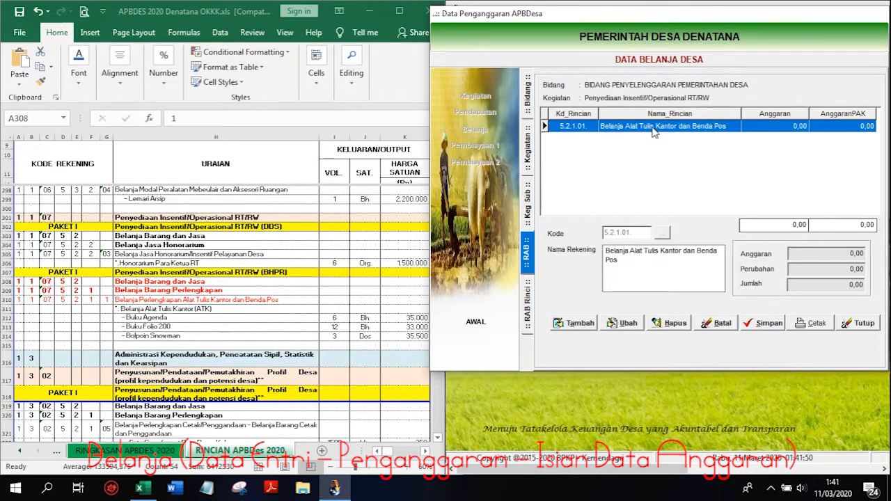
double_click(654, 132)
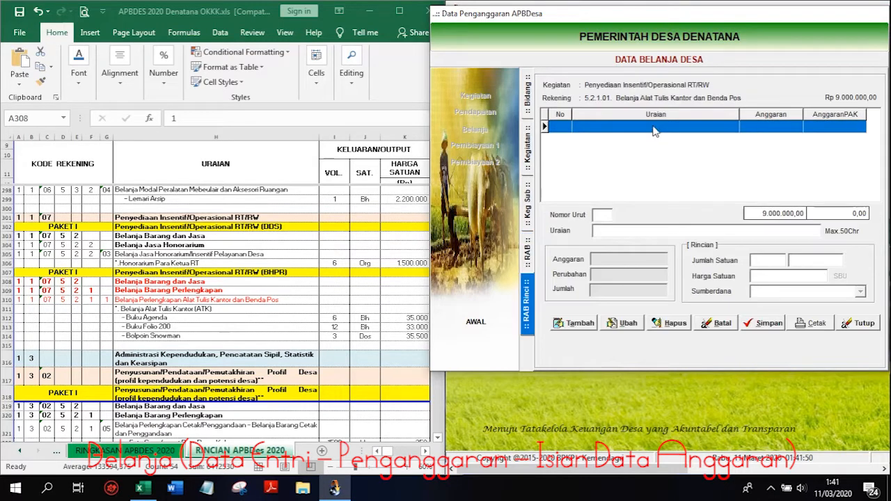
click(581, 324)
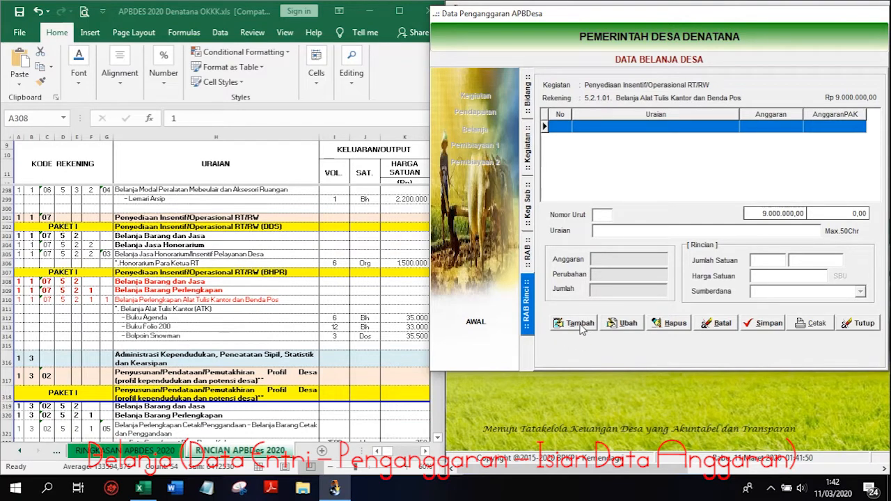
click(157, 318)
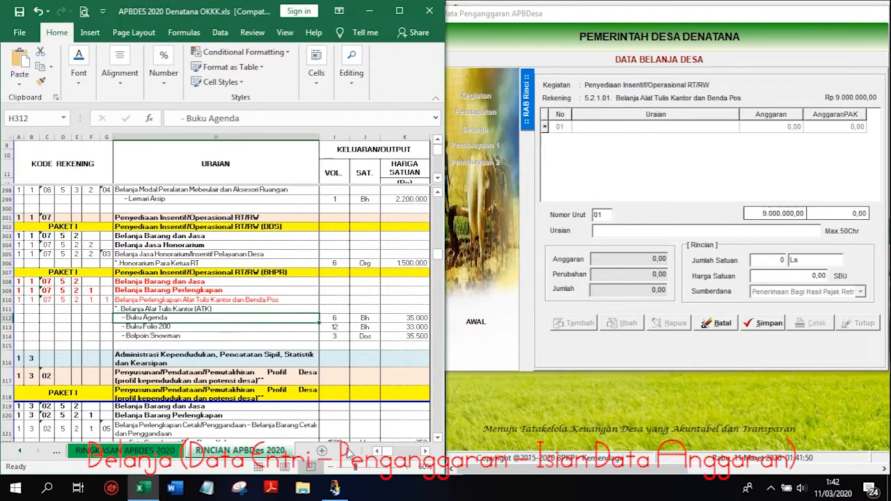
scroll(425, 451, right, 5)
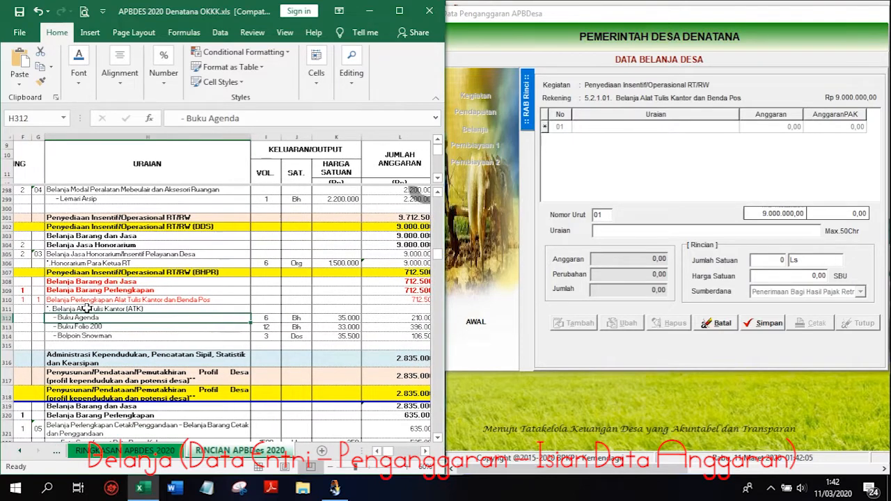
drag(105, 306, 282, 308)
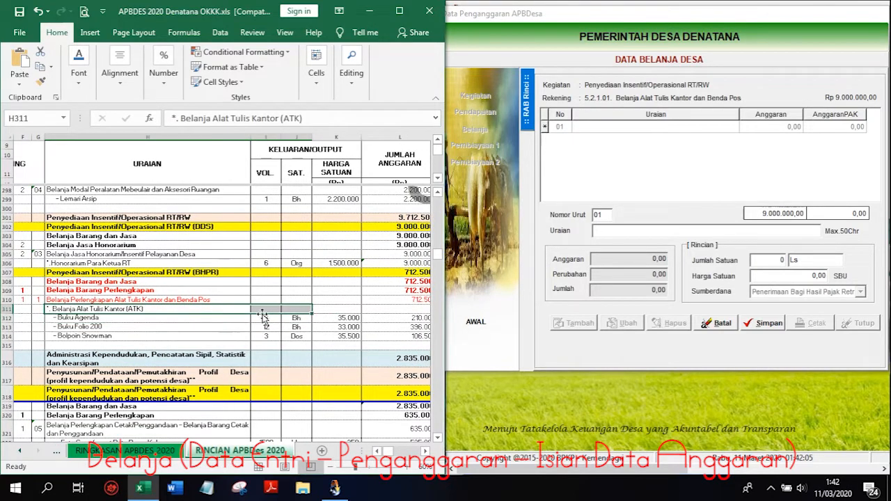
Copy the description Belanja Alat Tulis Kantor (ATK) from worksheet cell H311 into detail item 01 and save it with quantity 0.
click(121, 308)
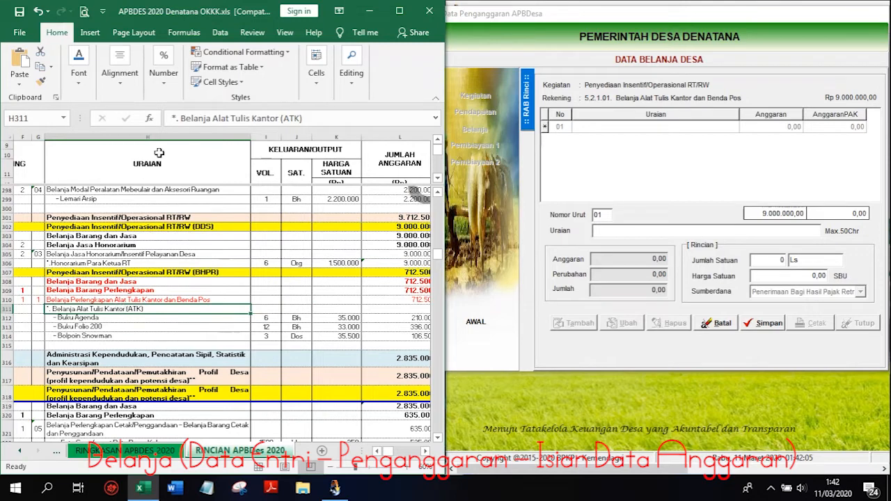
drag(183, 117, 317, 114)
key(ctrl+c)
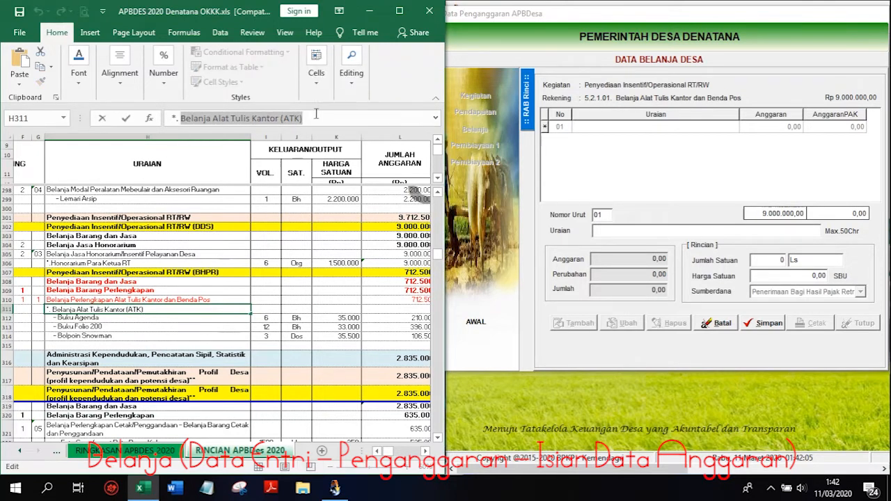
click(603, 232)
key(ctrl+v)
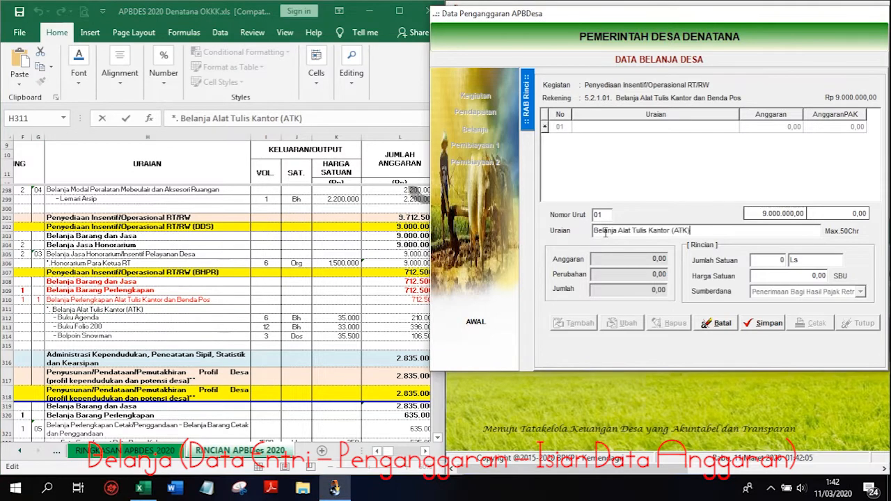
click(754, 260)
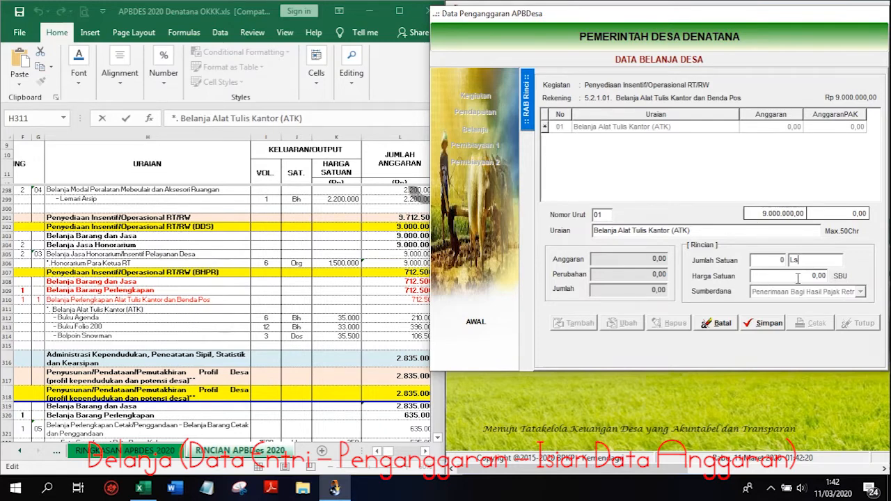
click(772, 324)
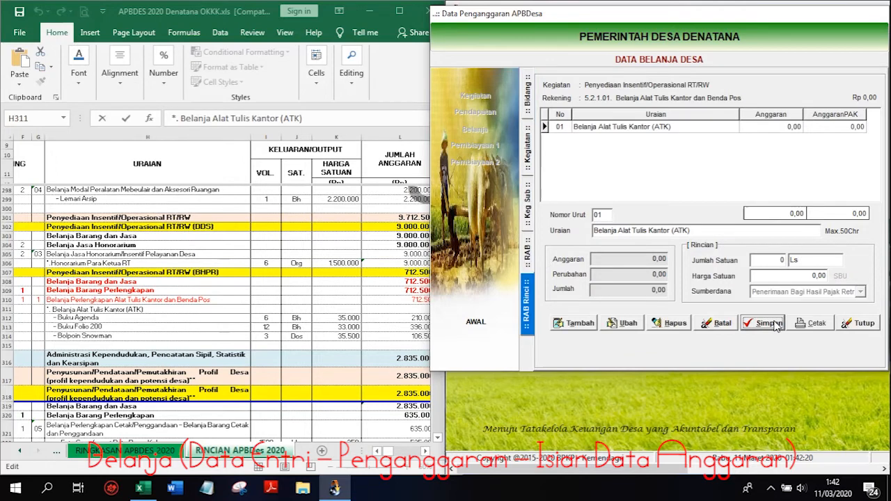
Copy the description - Buku Agenda from worksheet cell H312 into a new detail item 02 under account 5.2.1.01.
click(207, 338)
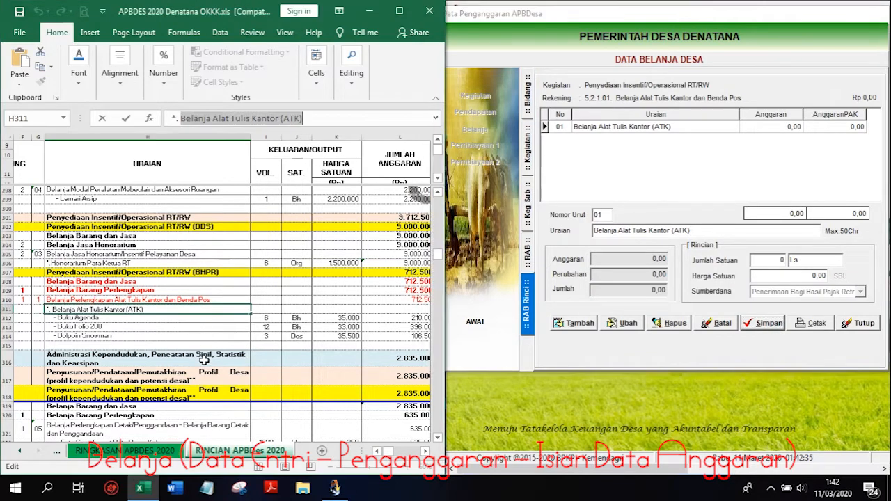
click(68, 319)
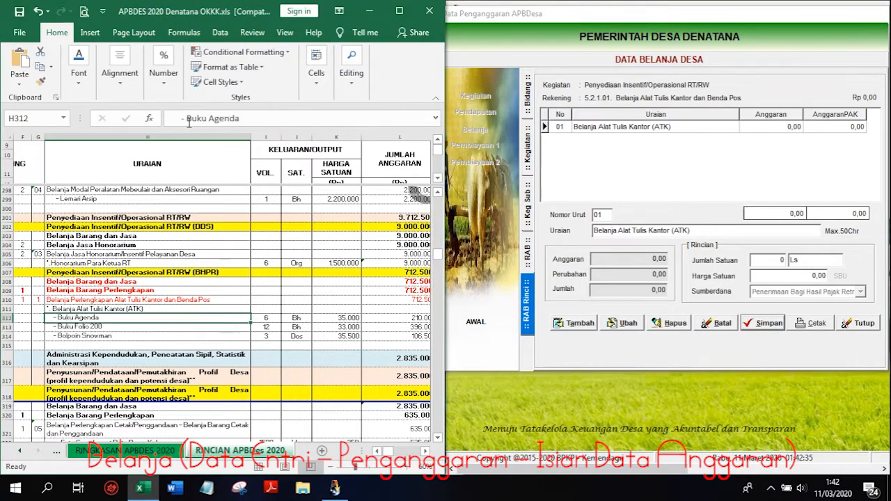
drag(181, 118, 255, 116)
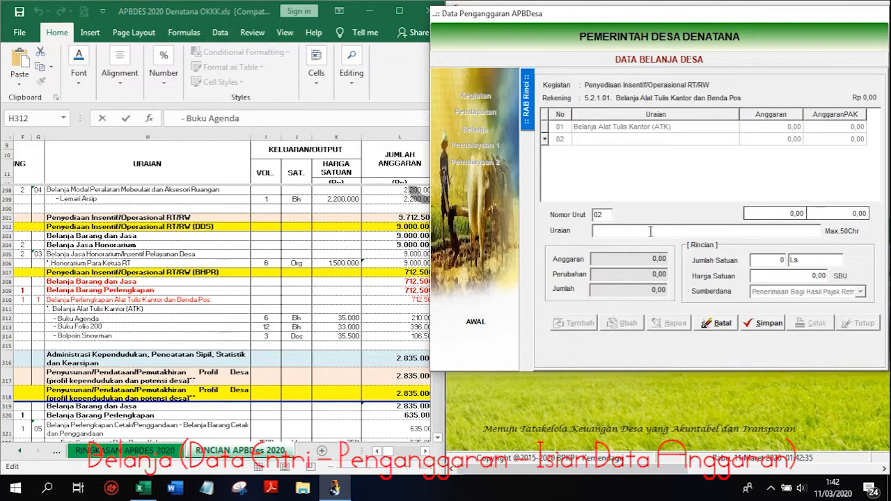
text(- Buku Agenda)
Set detail item 02 to a quantity of 6 bh at a unit price of 35.000 and save it.
click(769, 262)
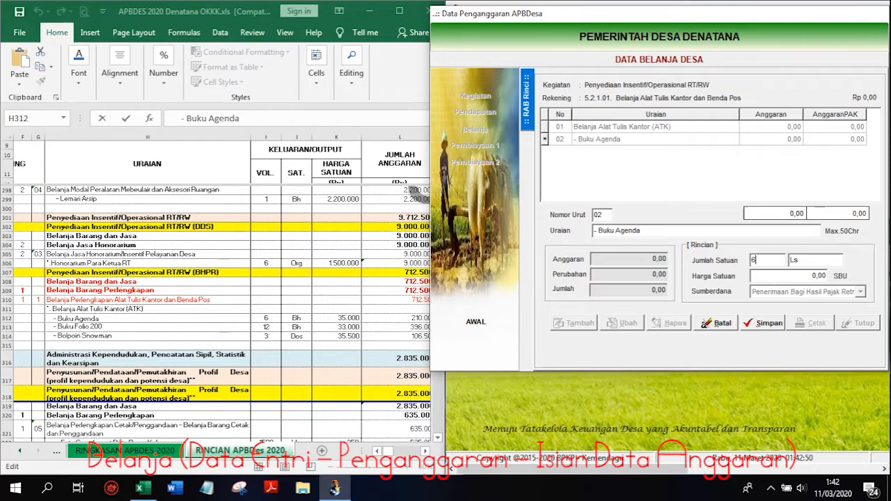
text(6)
key(Tab)
click(784, 277)
text(350)
click(776, 328)
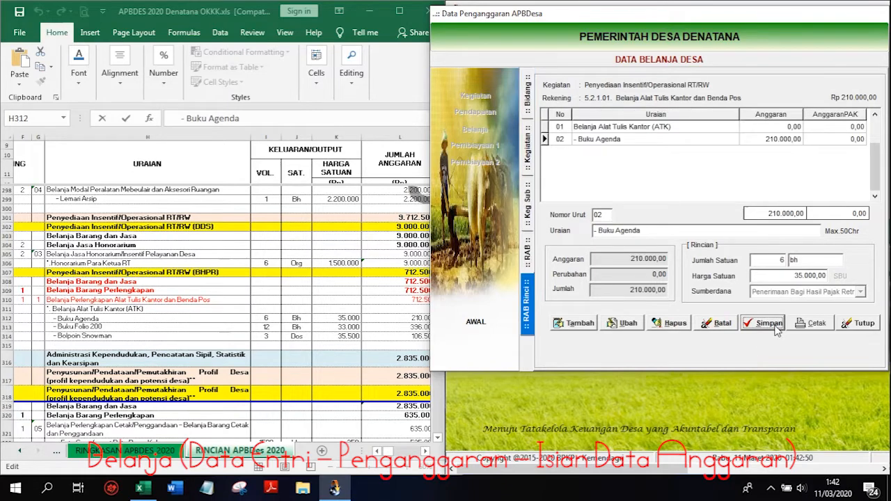
Copy the description - Buku Folio 200 from worksheet cell H313 into a new detail item 03.
click(346, 321)
click(73, 325)
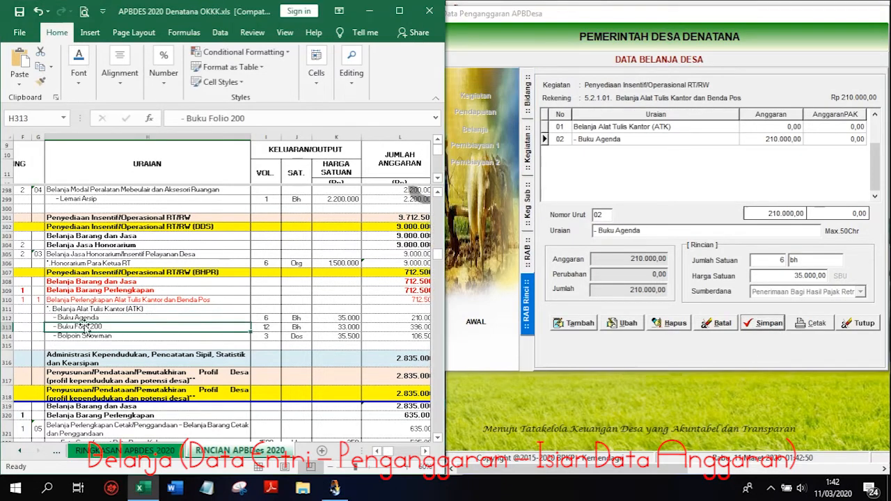
drag(183, 118, 252, 118)
key(ctrl+c)
click(574, 323)
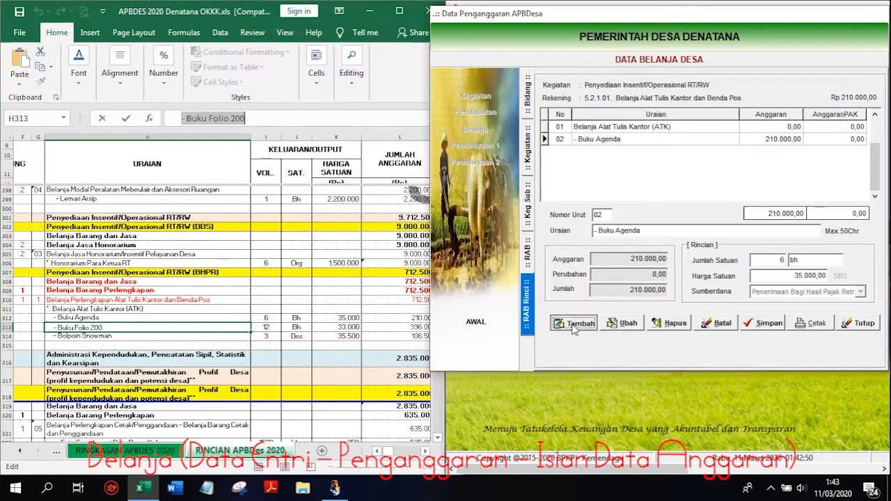
key(ctrl+v)
Set detail item 03 to a quantity of 12 bh at a unit price of 35.000 and save it.
click(785, 260)
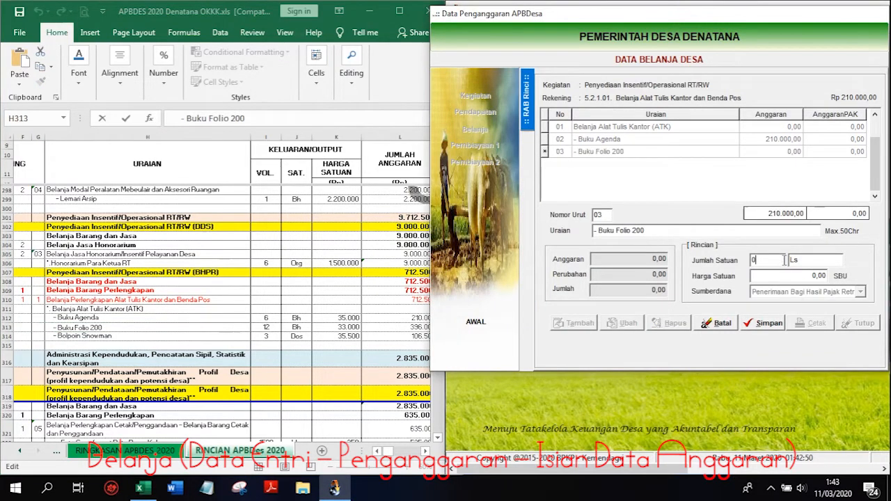
text(12)
key(Tab)
text(bh)
text(3500)
text(0)
click(770, 323)
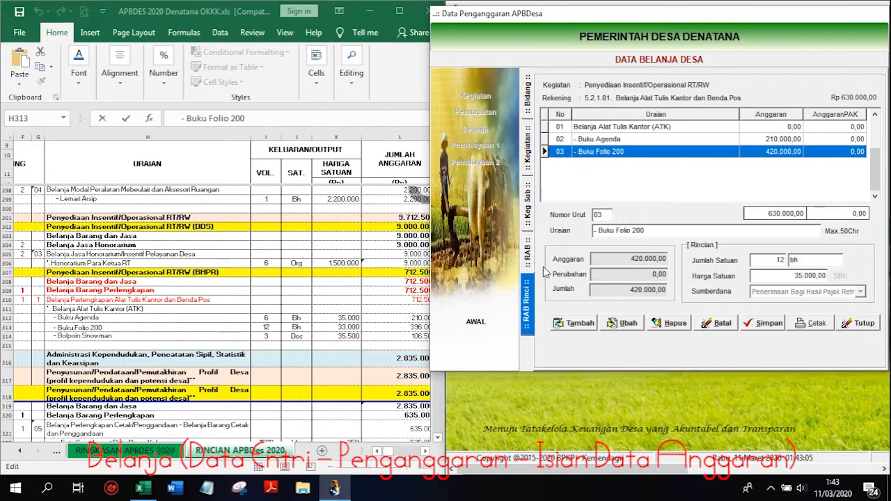
Colour the text of worksheet rows 301 to 314, the Penyediaan Insentif/Operasional RT/RW block, black.
click(404, 287)
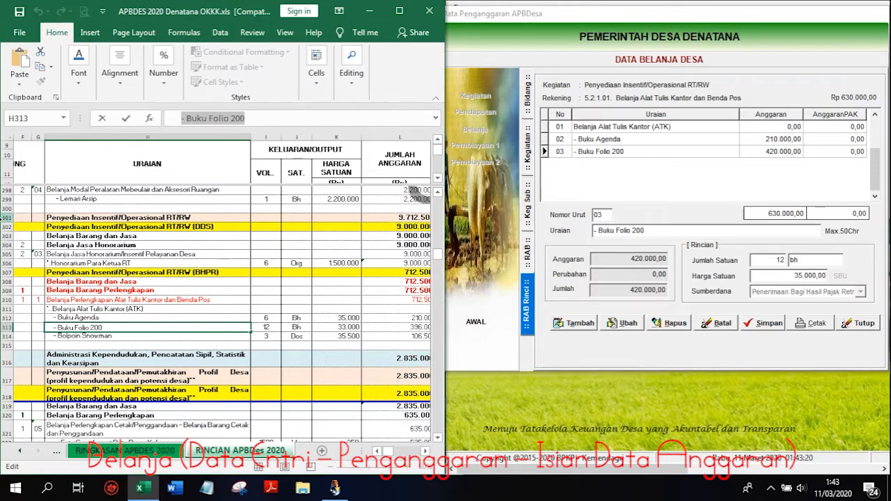
drag(5, 217, 20, 338)
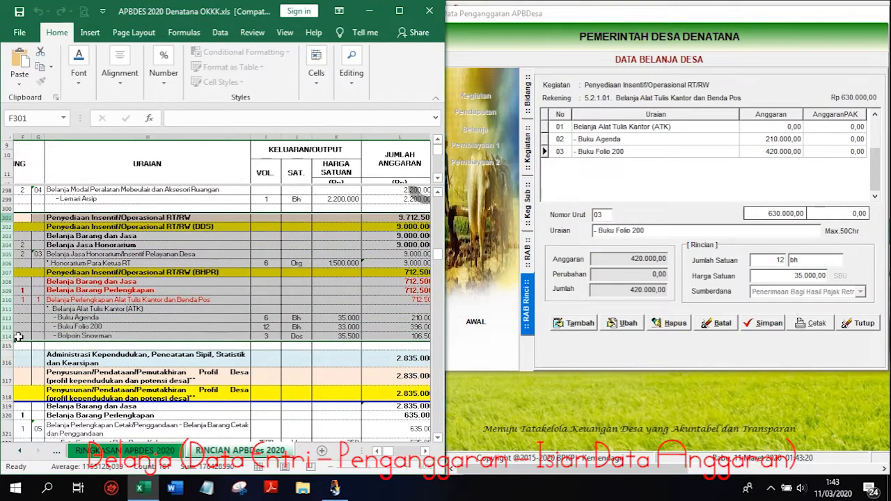
click(78, 73)
click(191, 137)
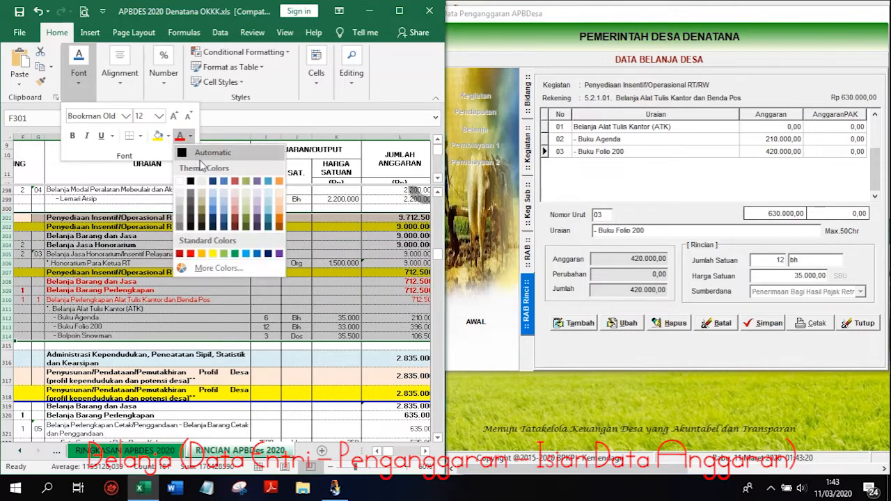
click(193, 179)
Open the print preview of the activity's Rencana Anggaran Biaya (RAB) and place it in a smaller window beside the worksheet.
click(818, 230)
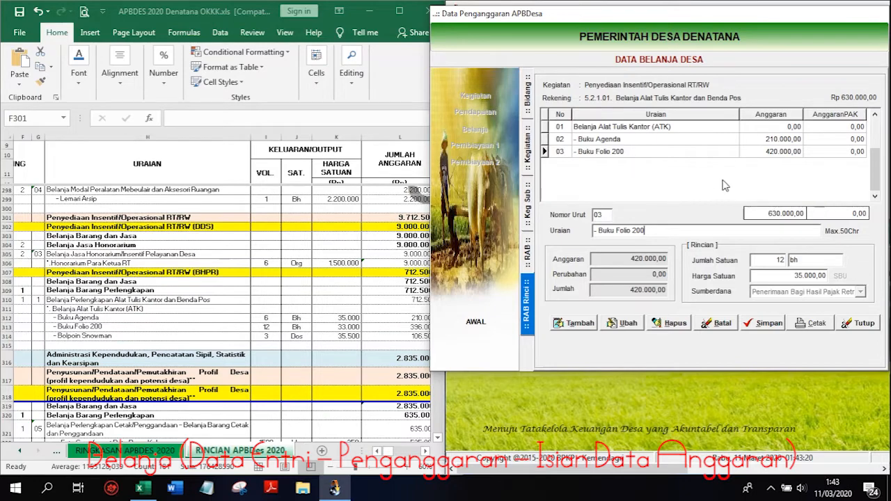
click(823, 330)
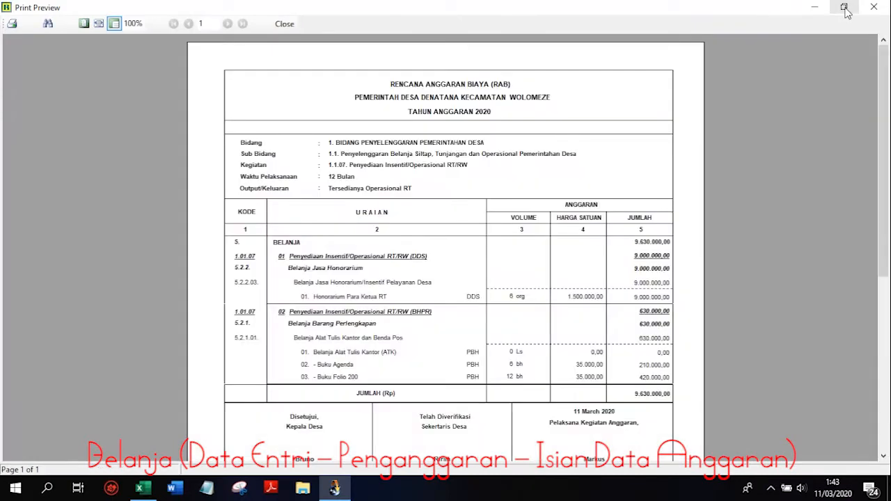
click(844, 9)
drag(293, 101, 888, 18)
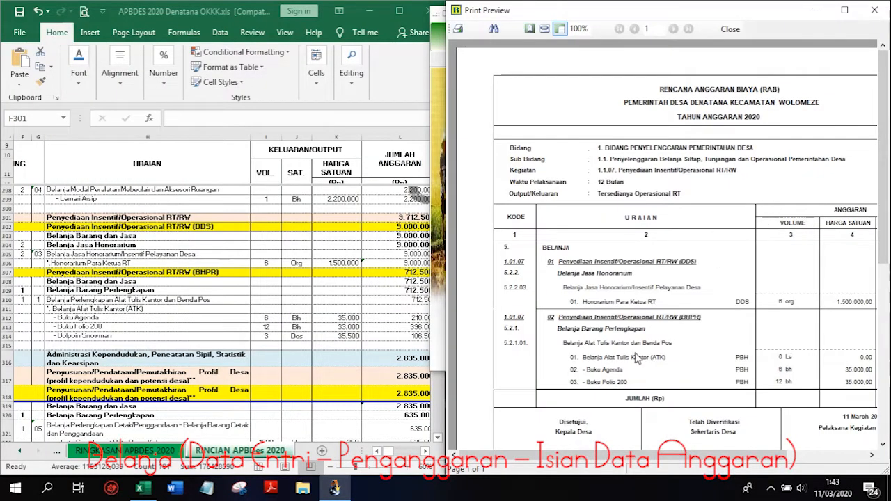
Compare the RAB preview's volumes, unit prices and totals with worksheet rows 301 to 314, and close the preview.
click(160, 291)
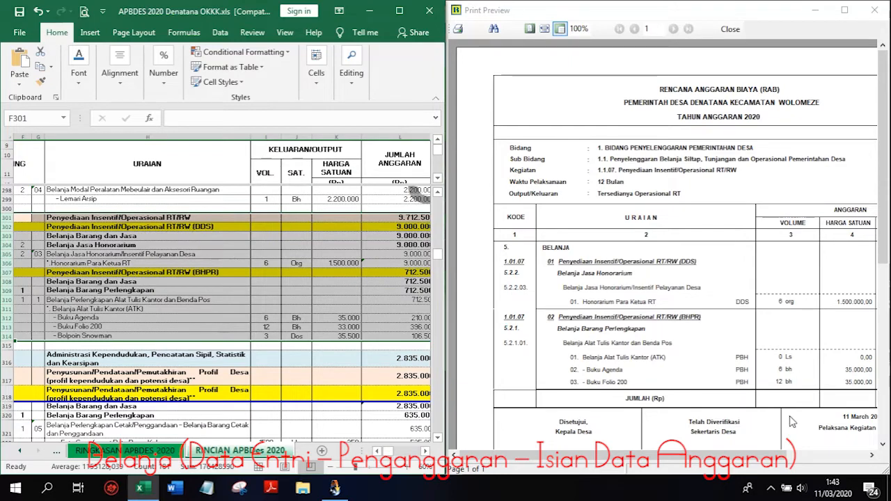
click(724, 456)
drag(725, 458, 774, 457)
scroll(747, 399, down, 4)
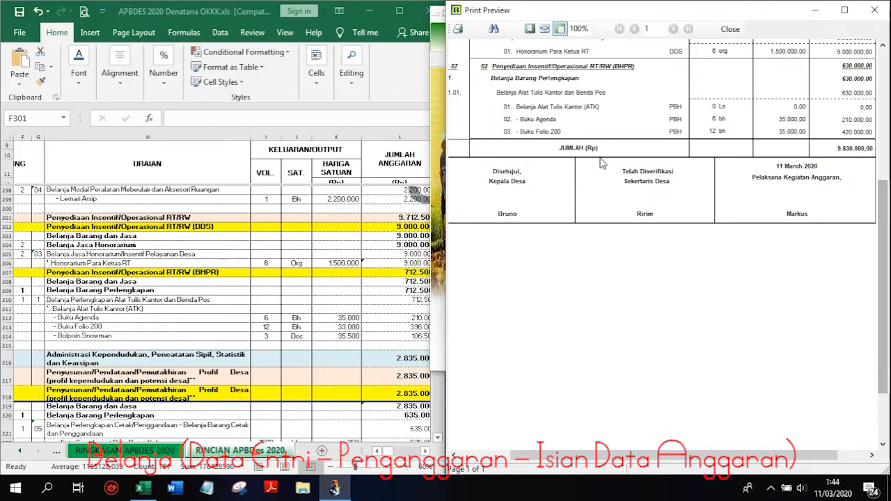
scroll(608, 248, up, 10)
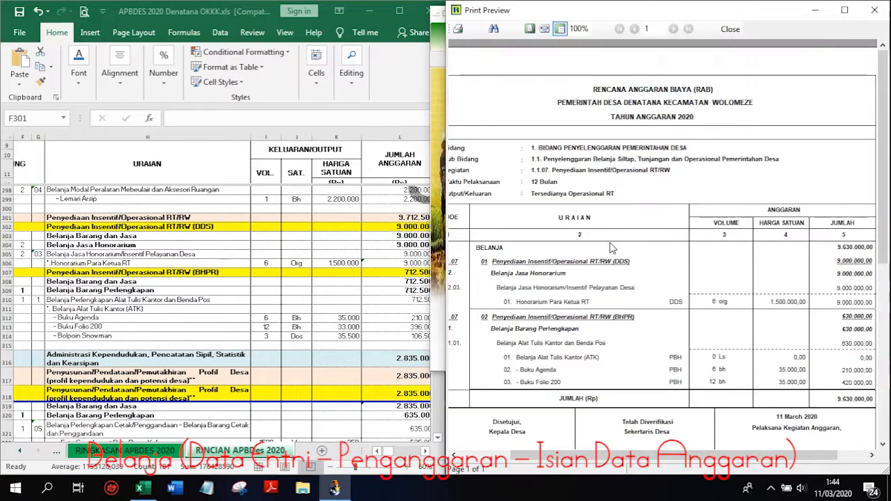
scroll(609, 248, down, 10)
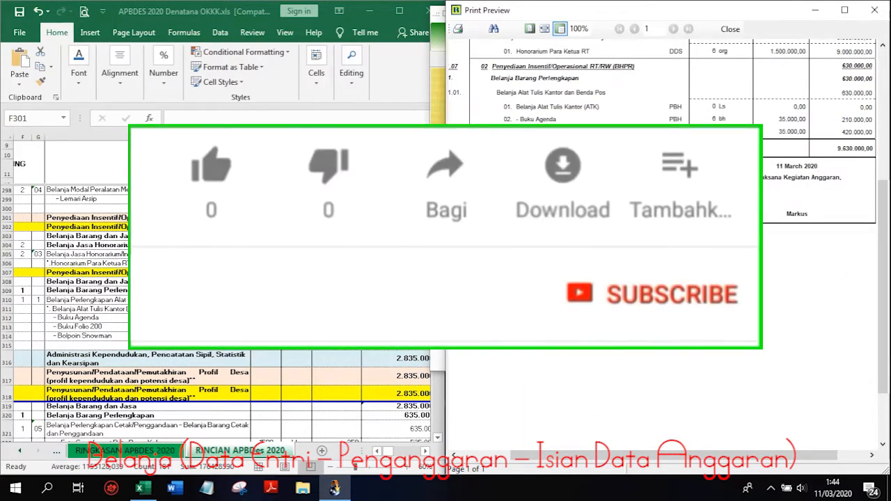
click(874, 10)
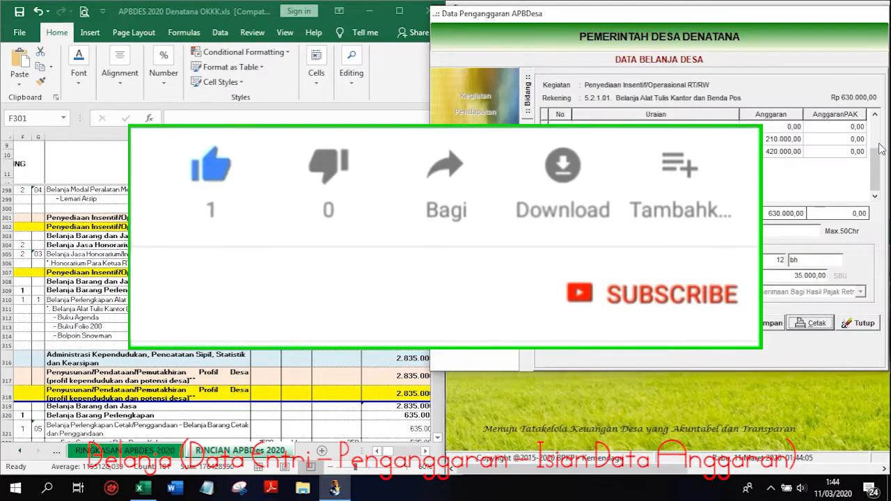
Leave the budget entry form for the full-size SisKeuDes main window and show its file and login commands.
key(alt+Tab)
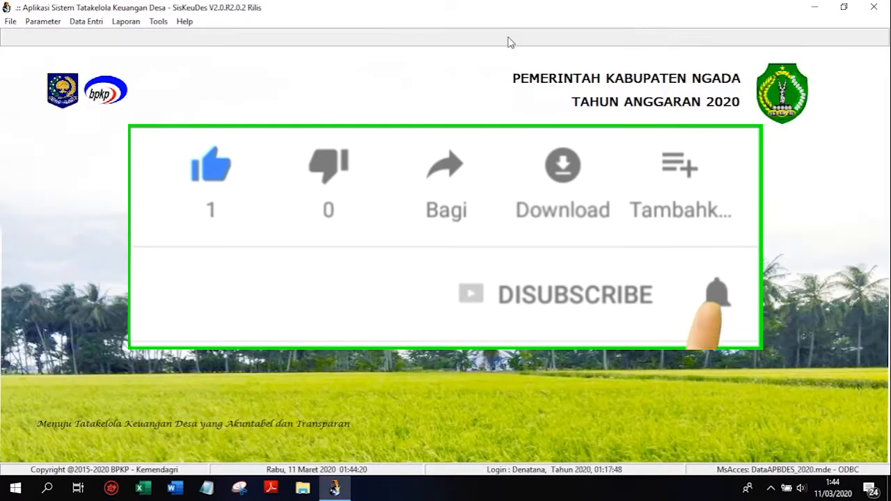
click(6, 23)
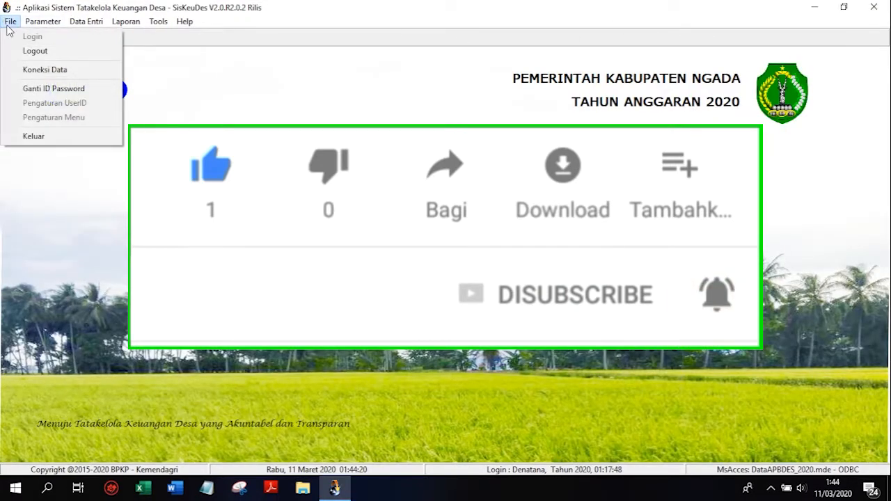